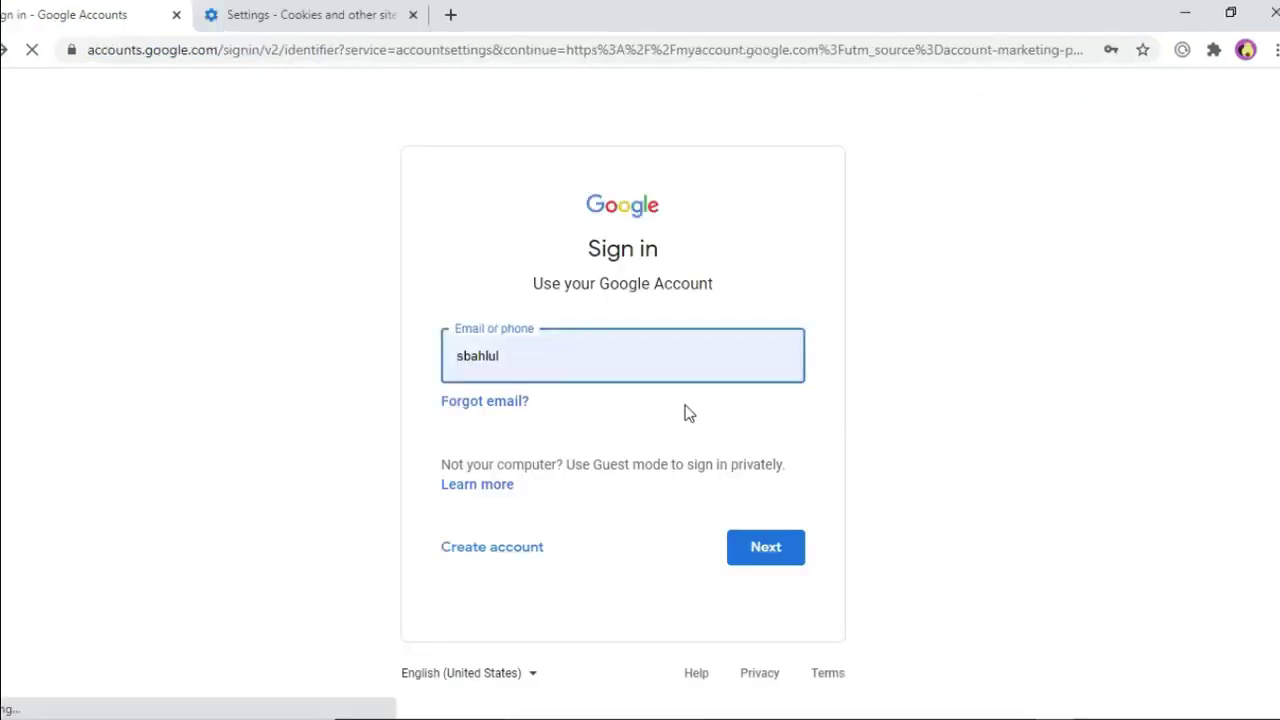
Sign in to the Google account.
left_click(770, 536)
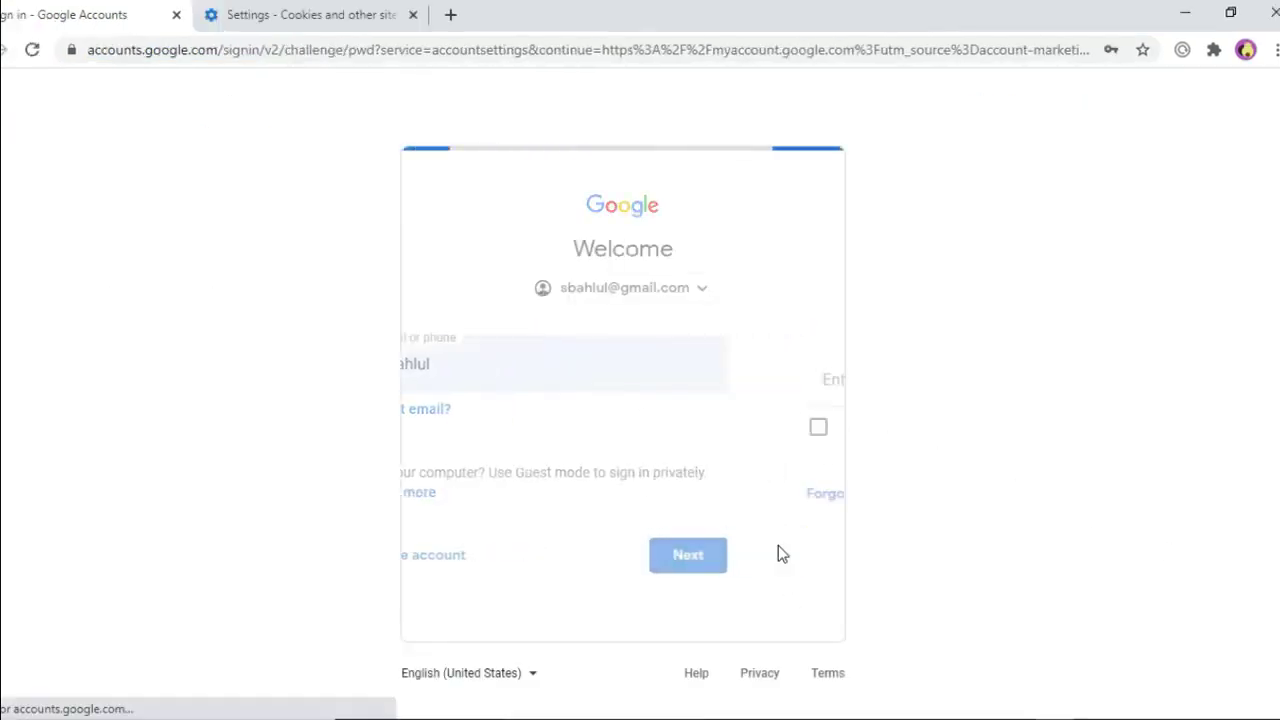
left_click(770, 503)
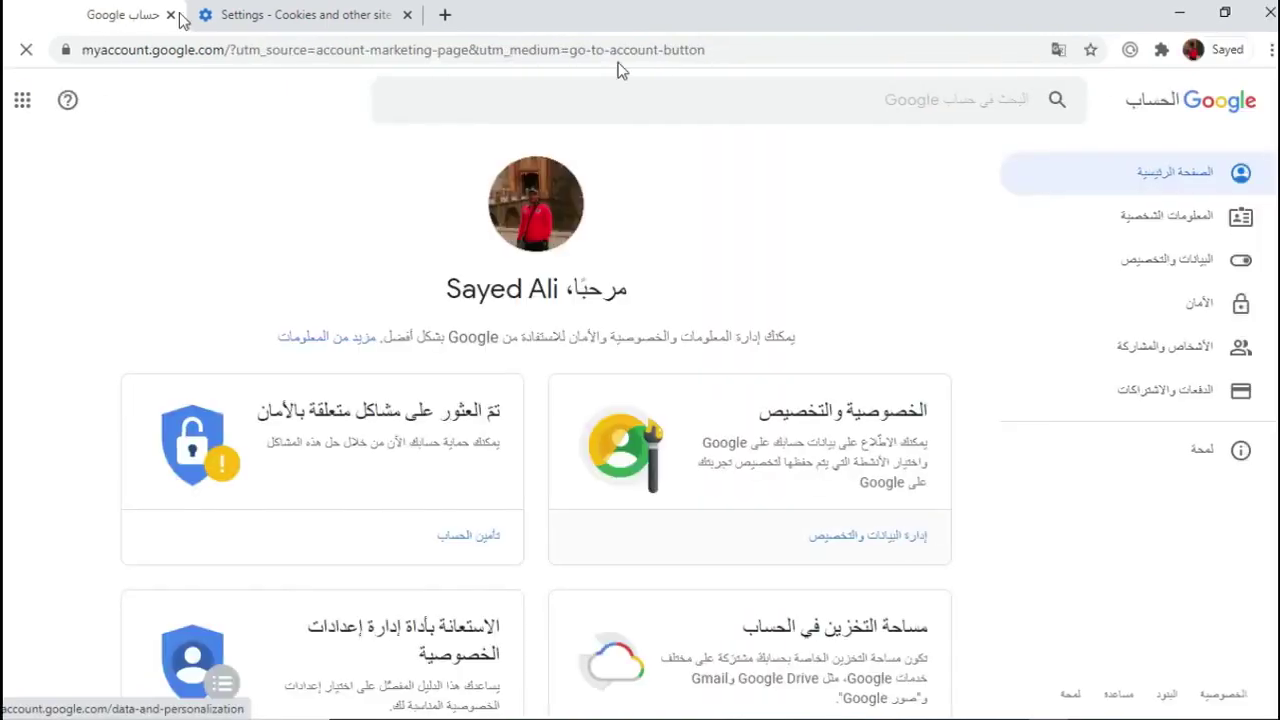
Open Google Drive and create a new blank Google Form.
left_click(20, 100)
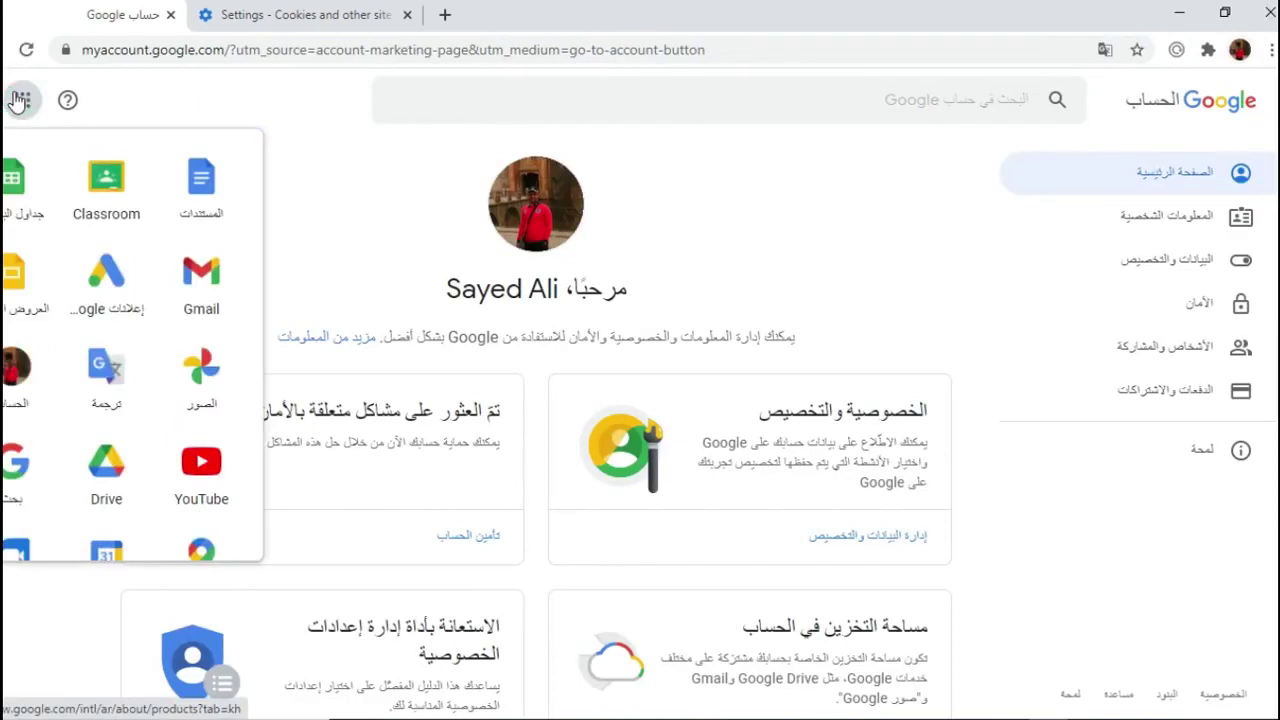
left_click(108, 472)
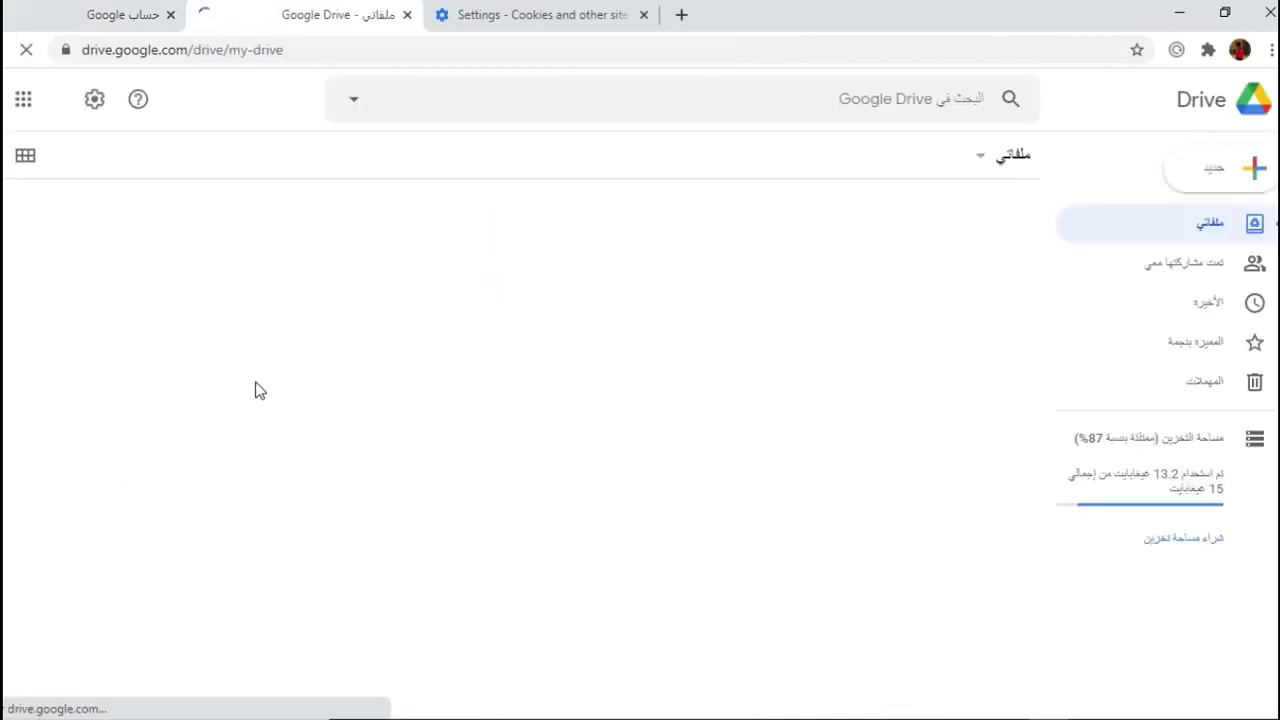
left_click(1214, 170)
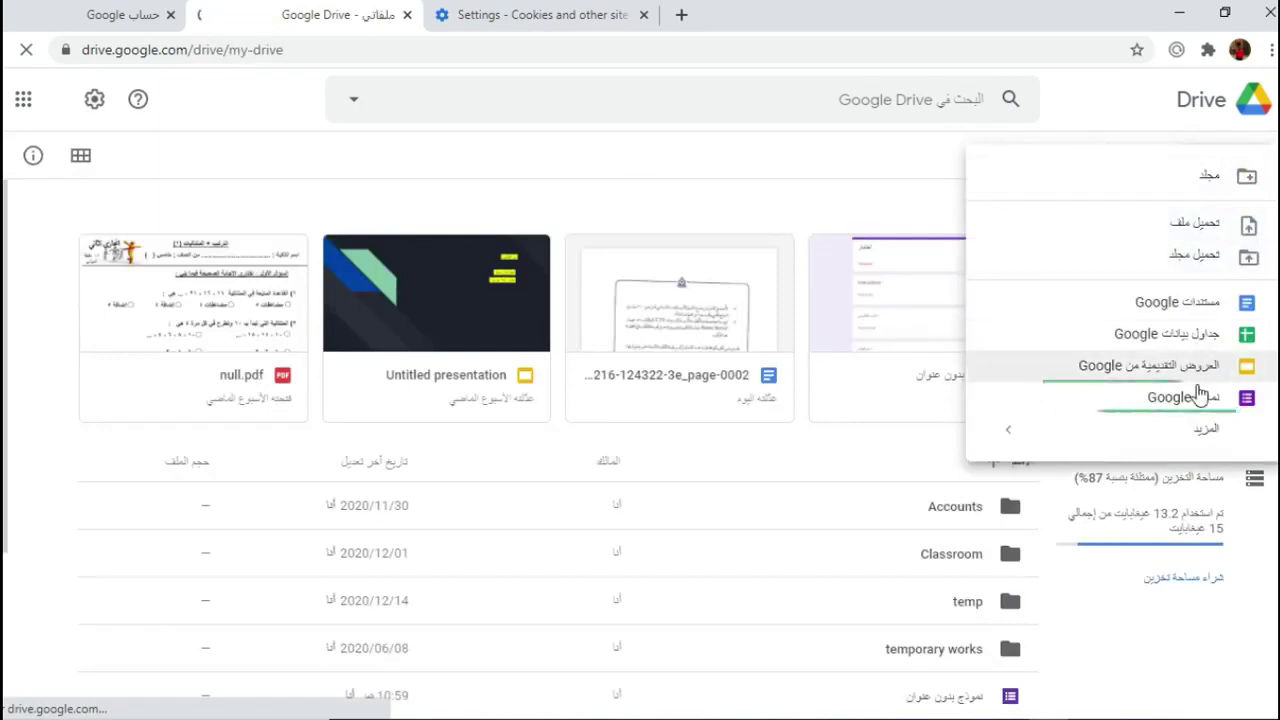
left_click(1187, 411)
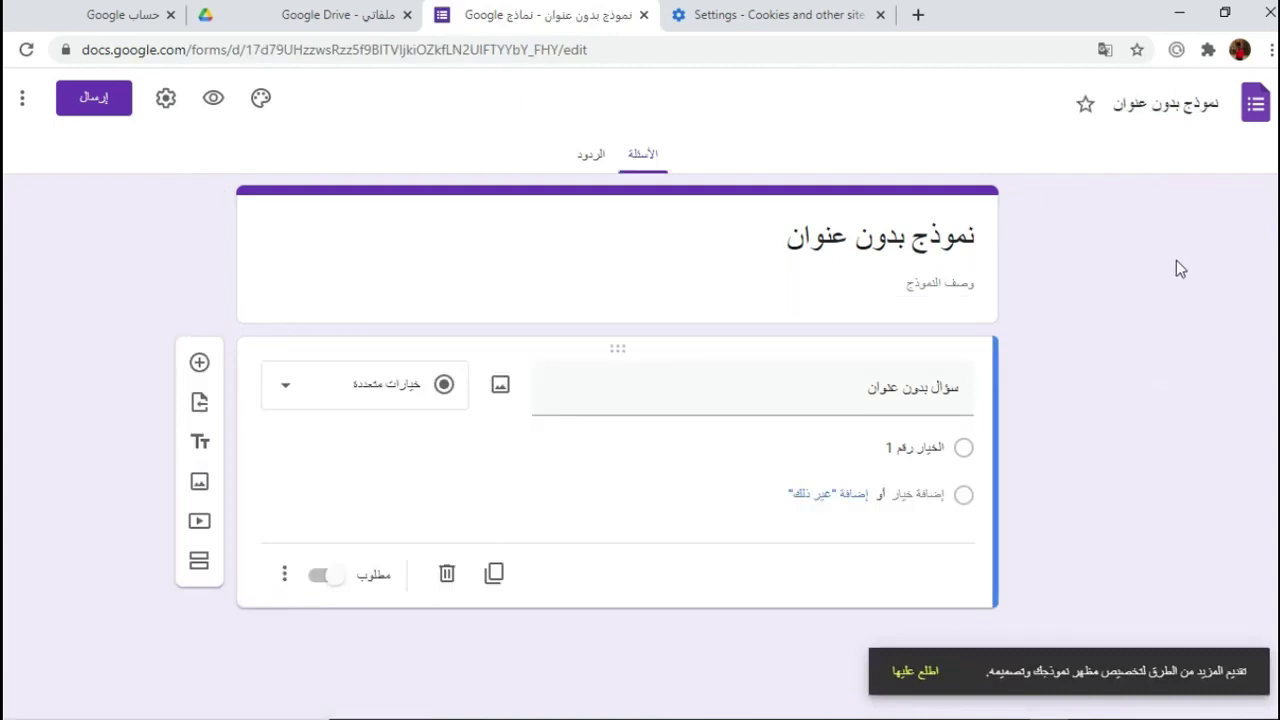
Make the form a quiz in its settings and have grades released only after manual review.
left_click(156, 98)
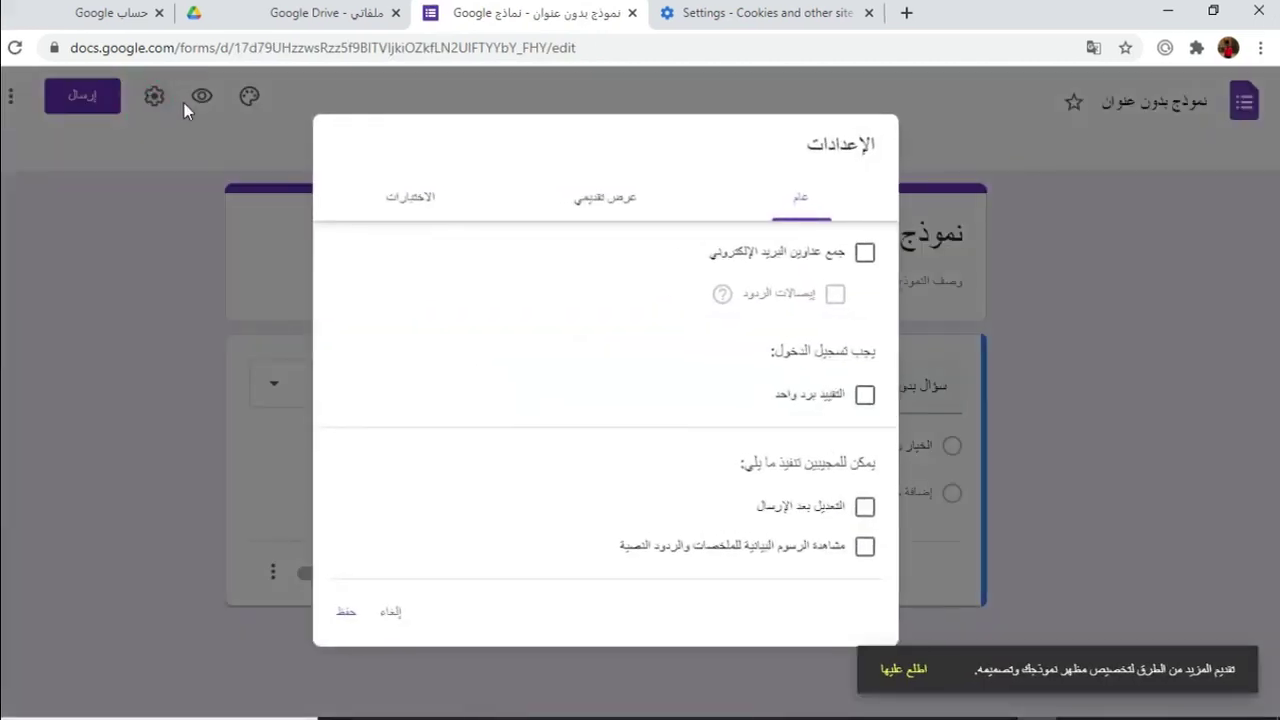
left_click(391, 190)
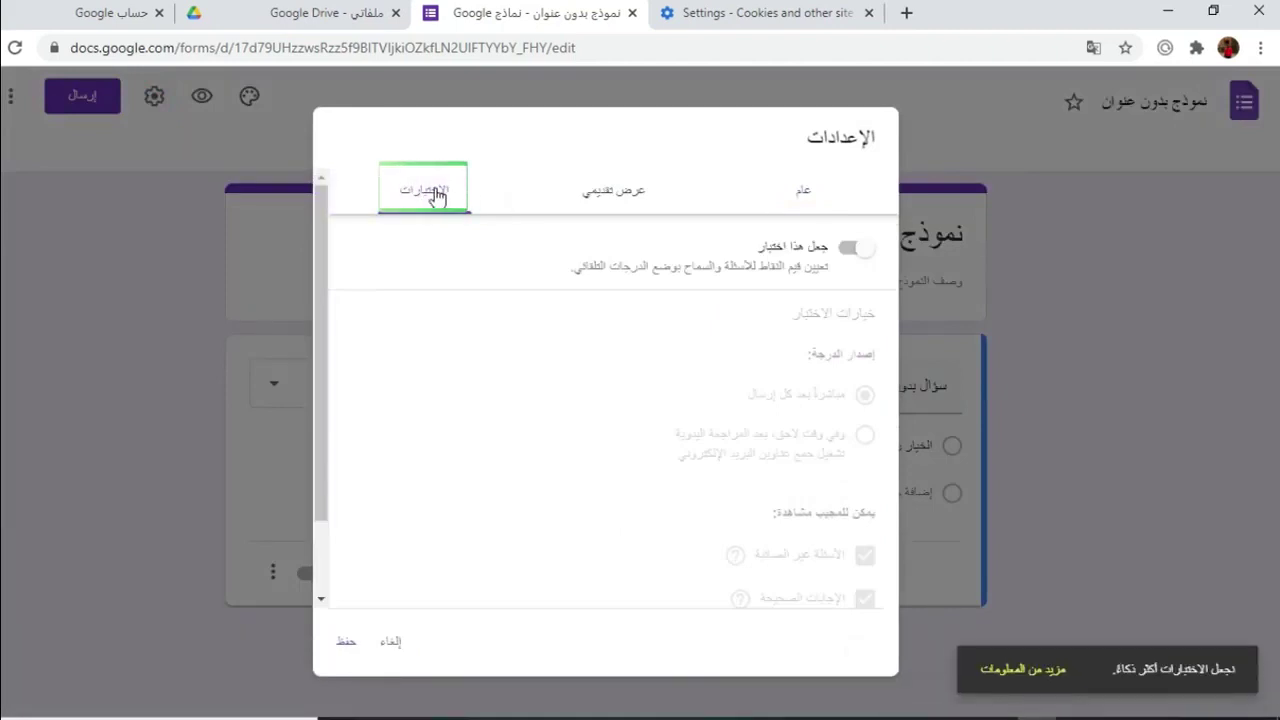
left_click(846, 249)
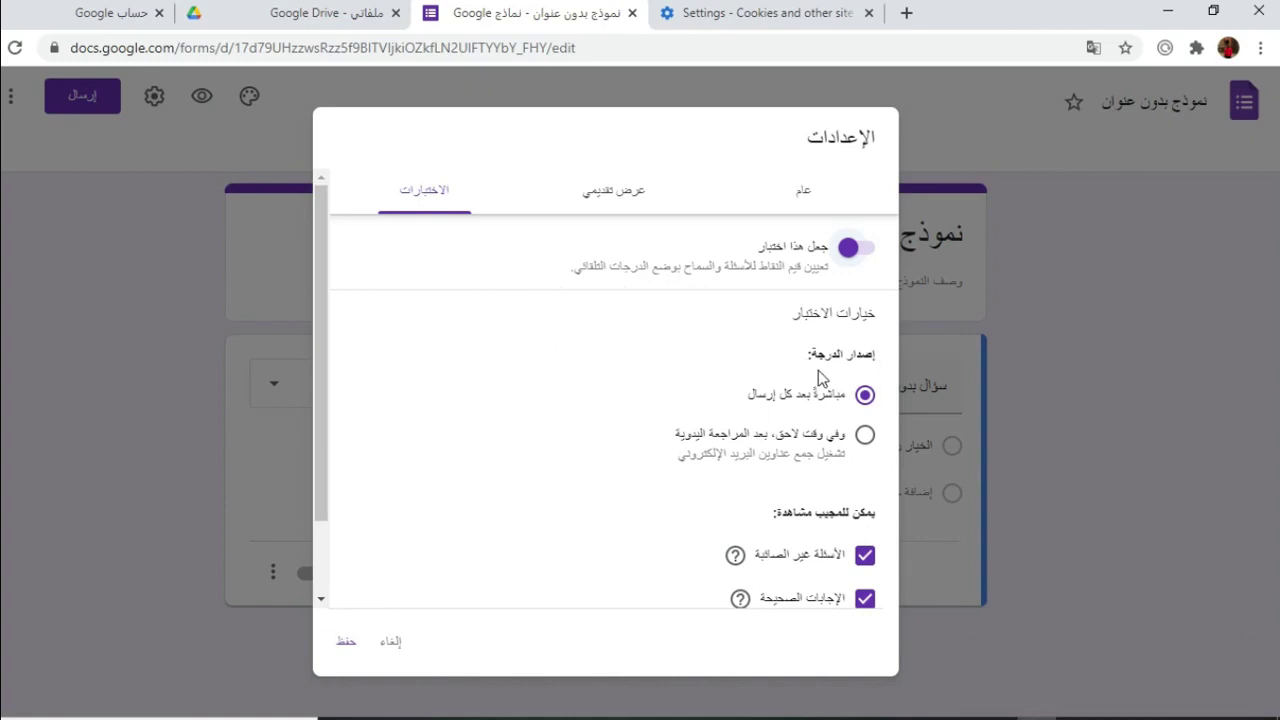
left_click(864, 434)
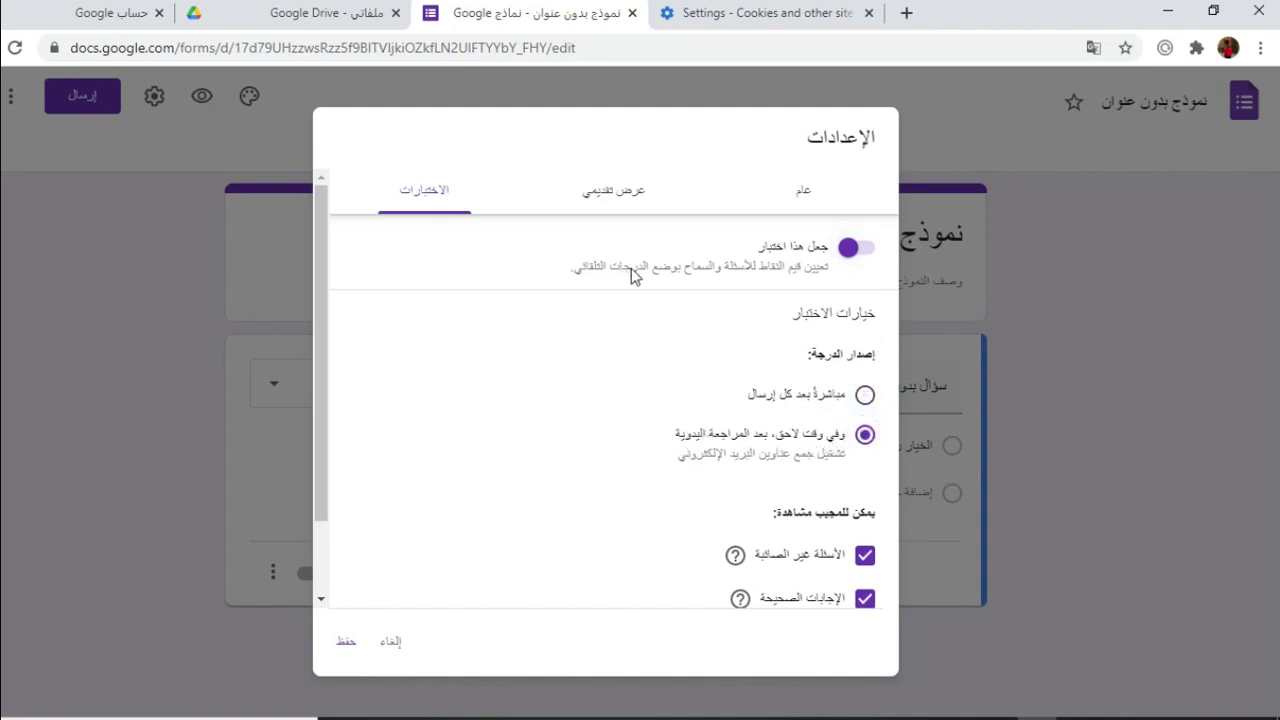
left_click(686, 129)
Hide missed questions and correct answers from respondents, leave point values visible, and save the settings.
left_click_drag(318, 430, 329, 497)
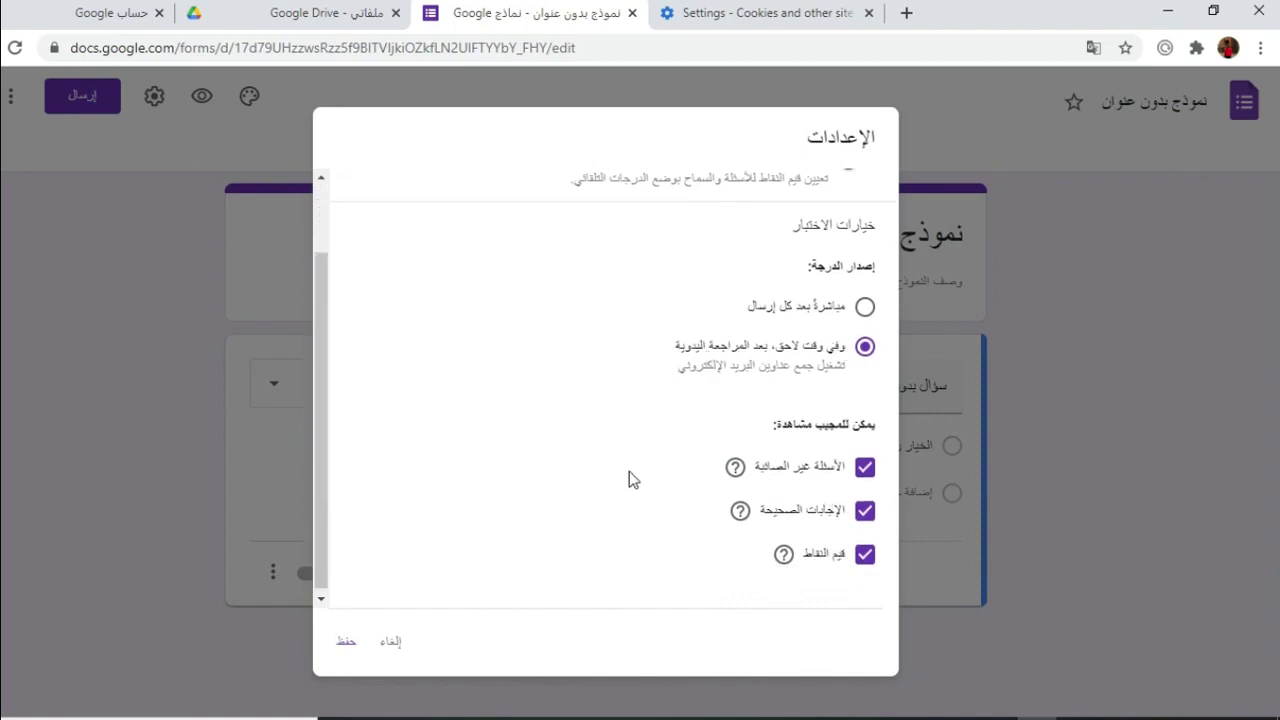
left_click(864, 468)
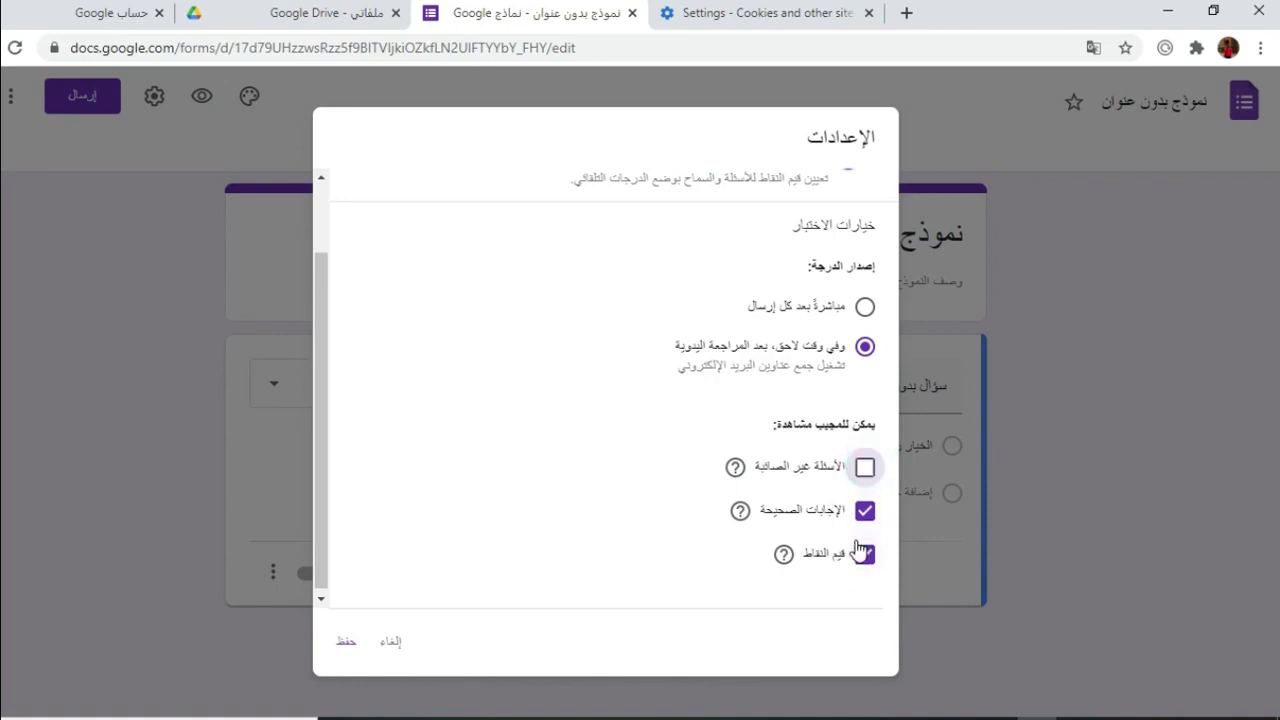
left_click(864, 511)
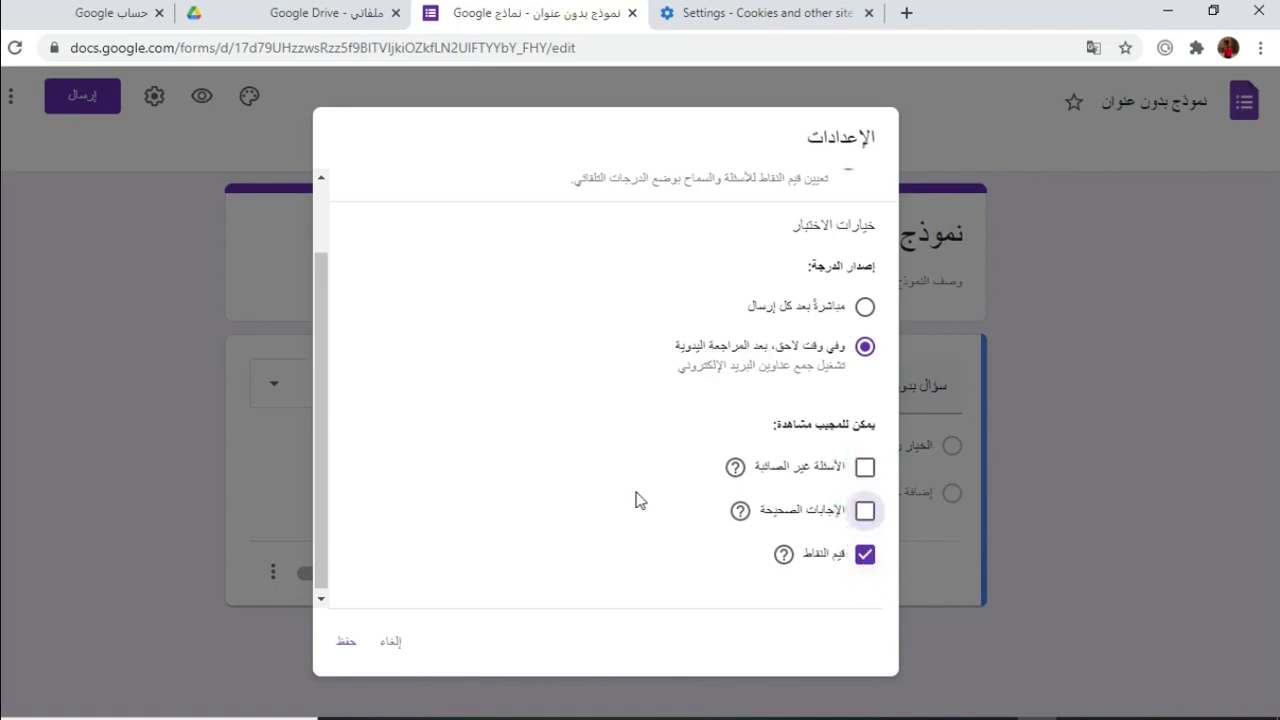
left_click(334, 515)
left_click_drag(340, 560, 350, 552)
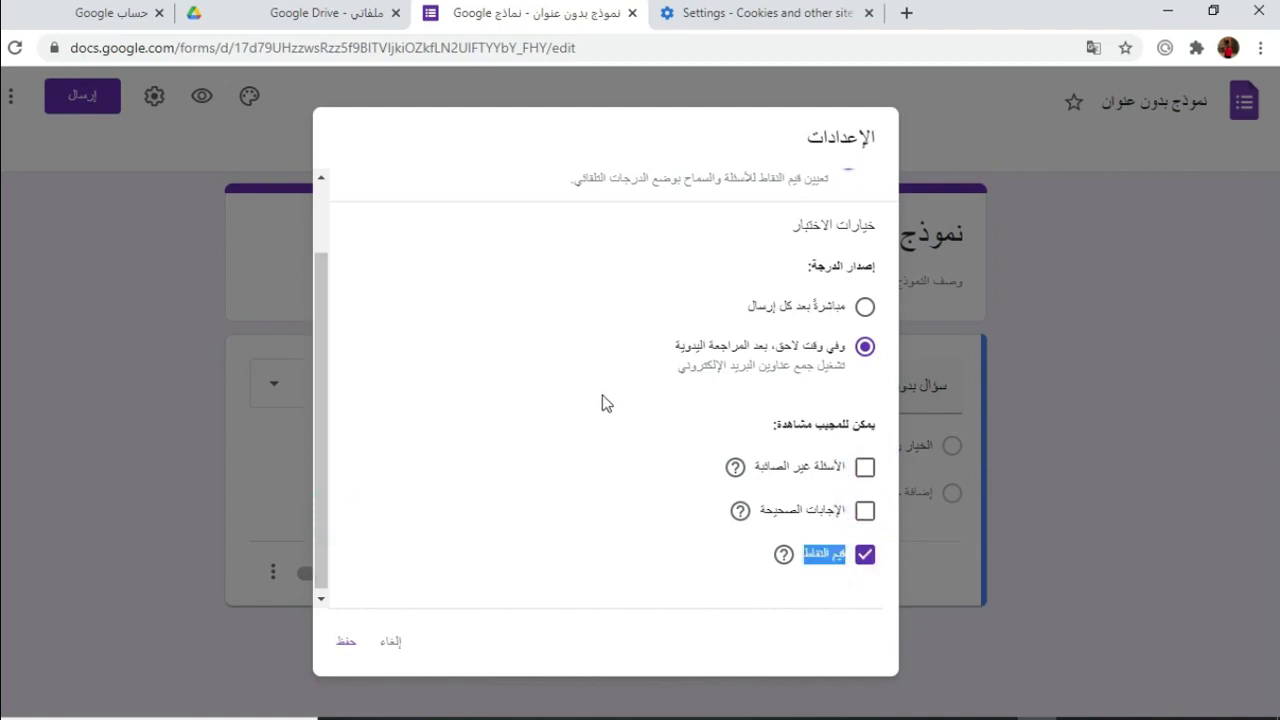
left_click(343, 642)
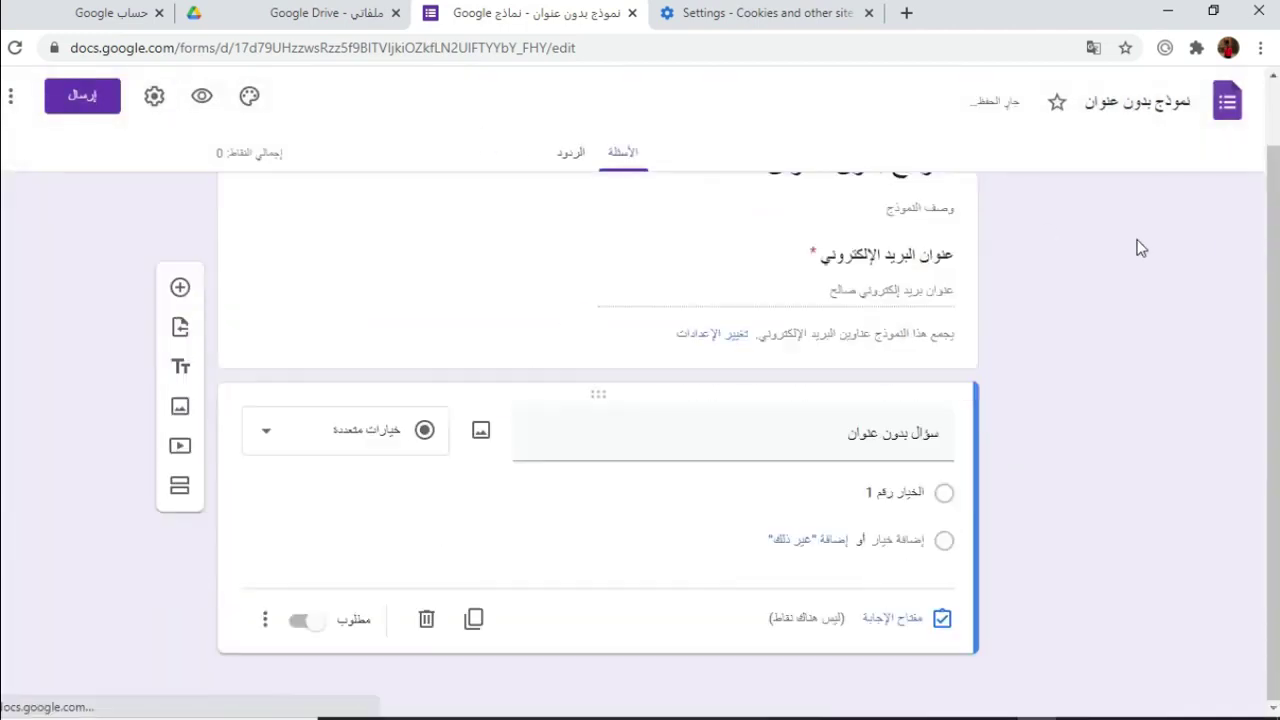
Add a question directly below the form header and title it "اسم الطالب".
scroll(1138, 247, "down", 2)
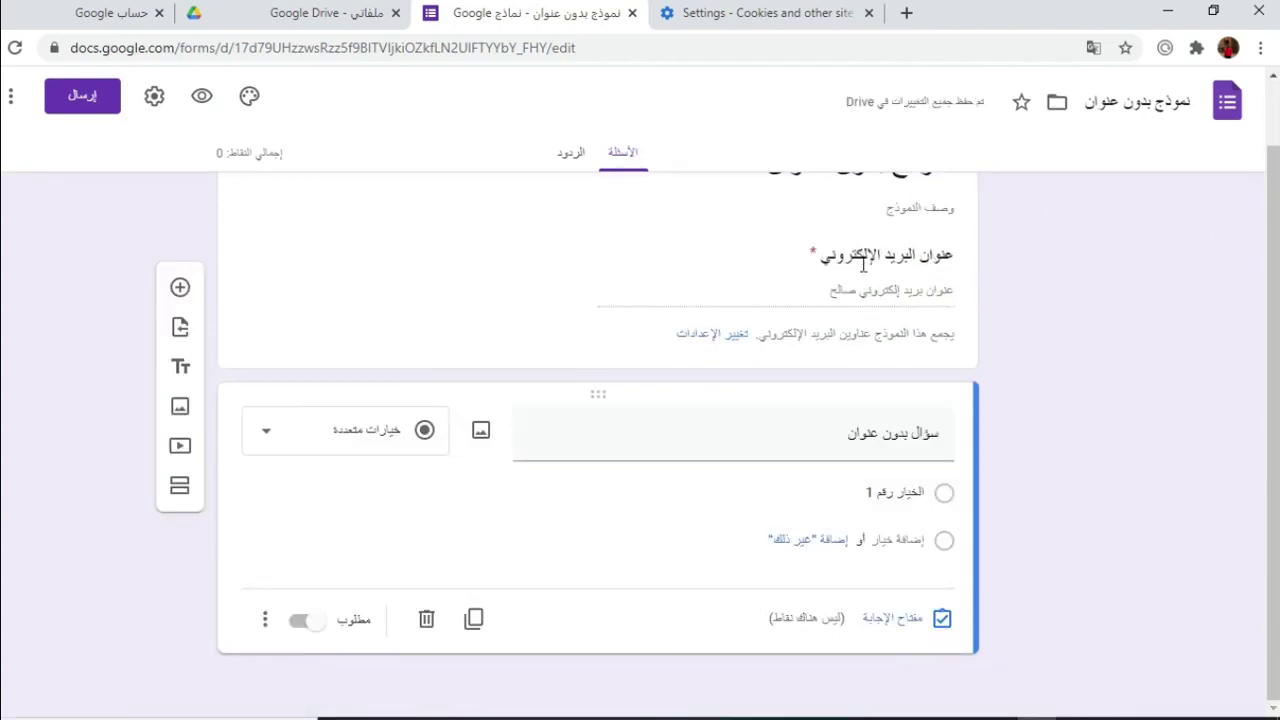
left_click(923, 294)
left_click(948, 370)
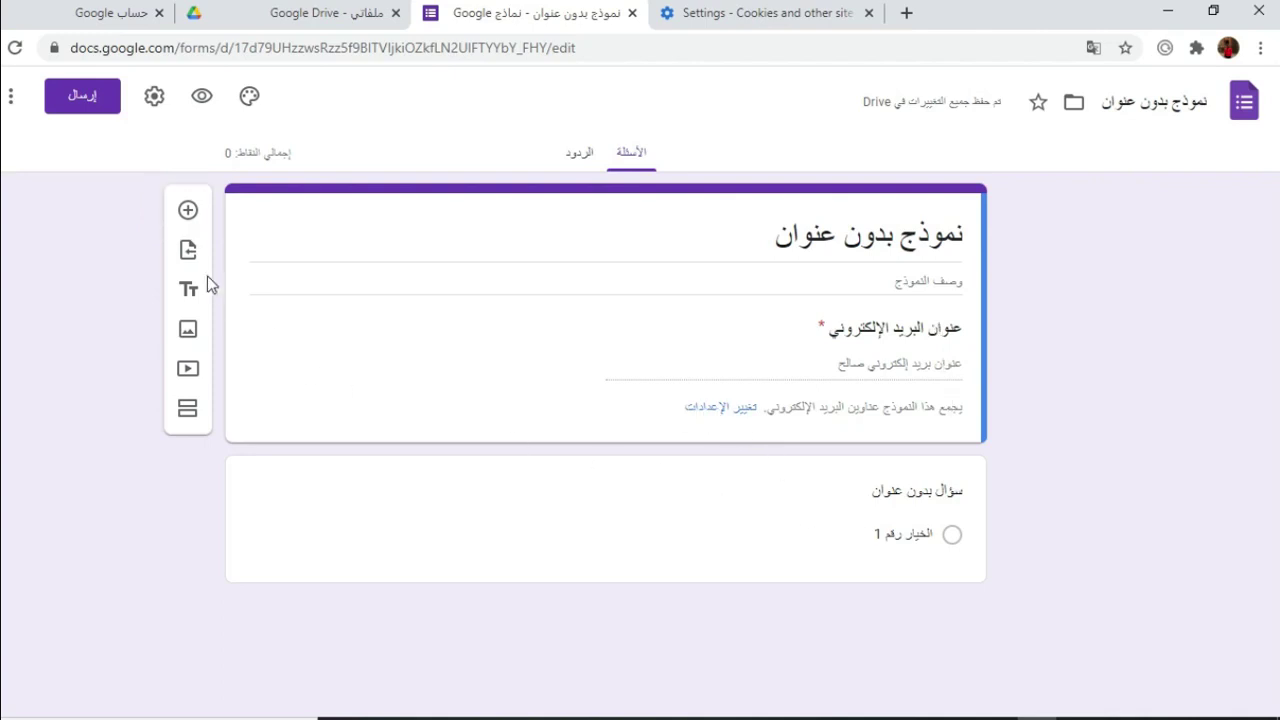
left_click(188, 210)
left_click(894, 506)
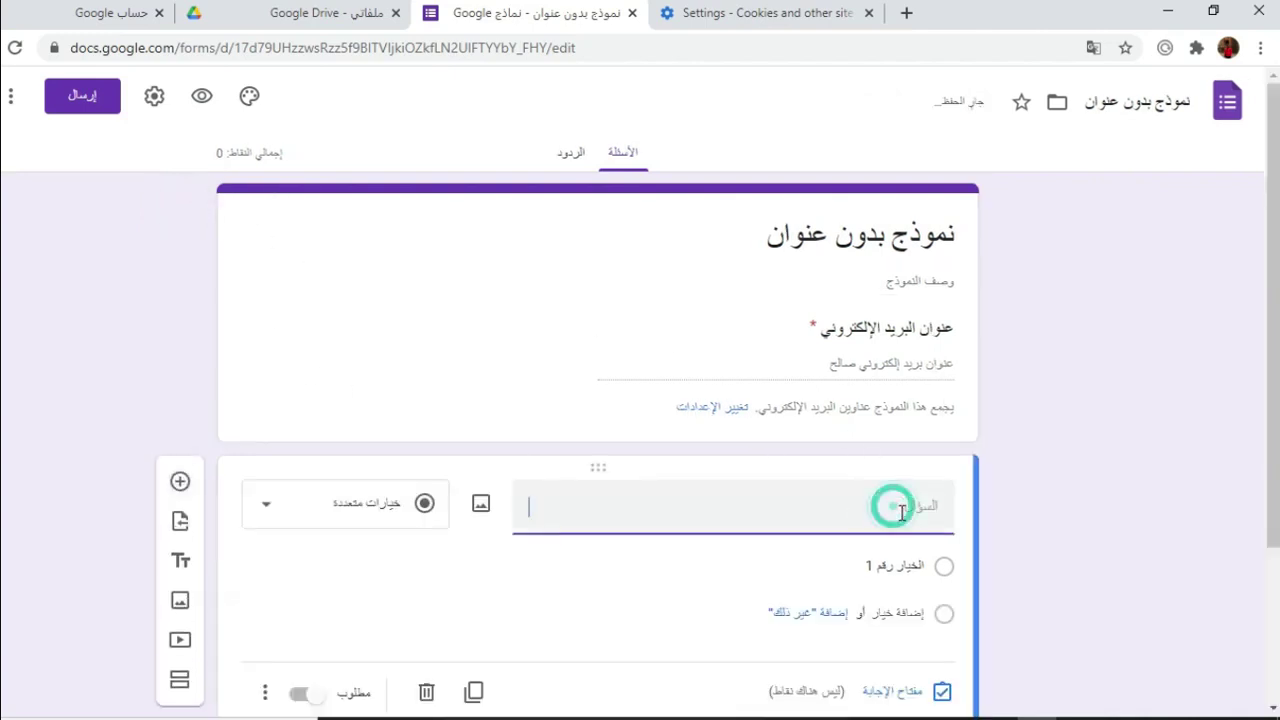
type("اسم الطالب")
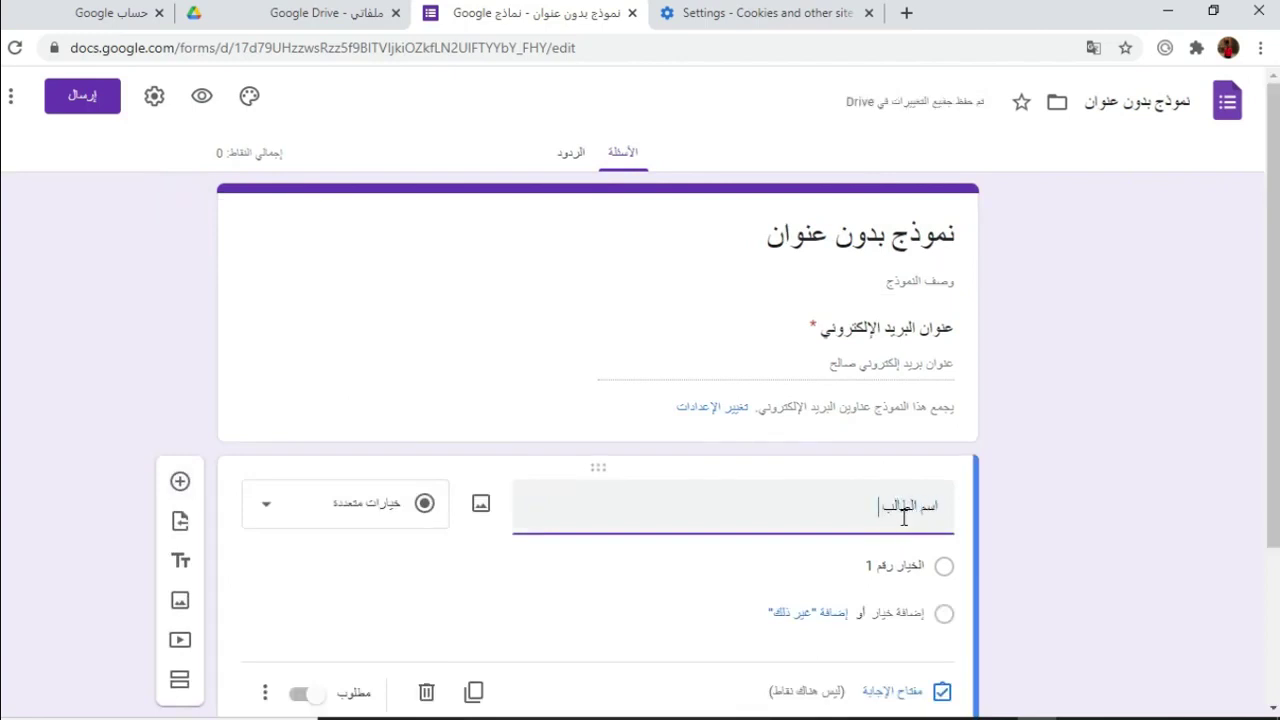
Change the student name question to short answer (اجابة قصيرة) and end its title with a colon.
left_click(385, 512)
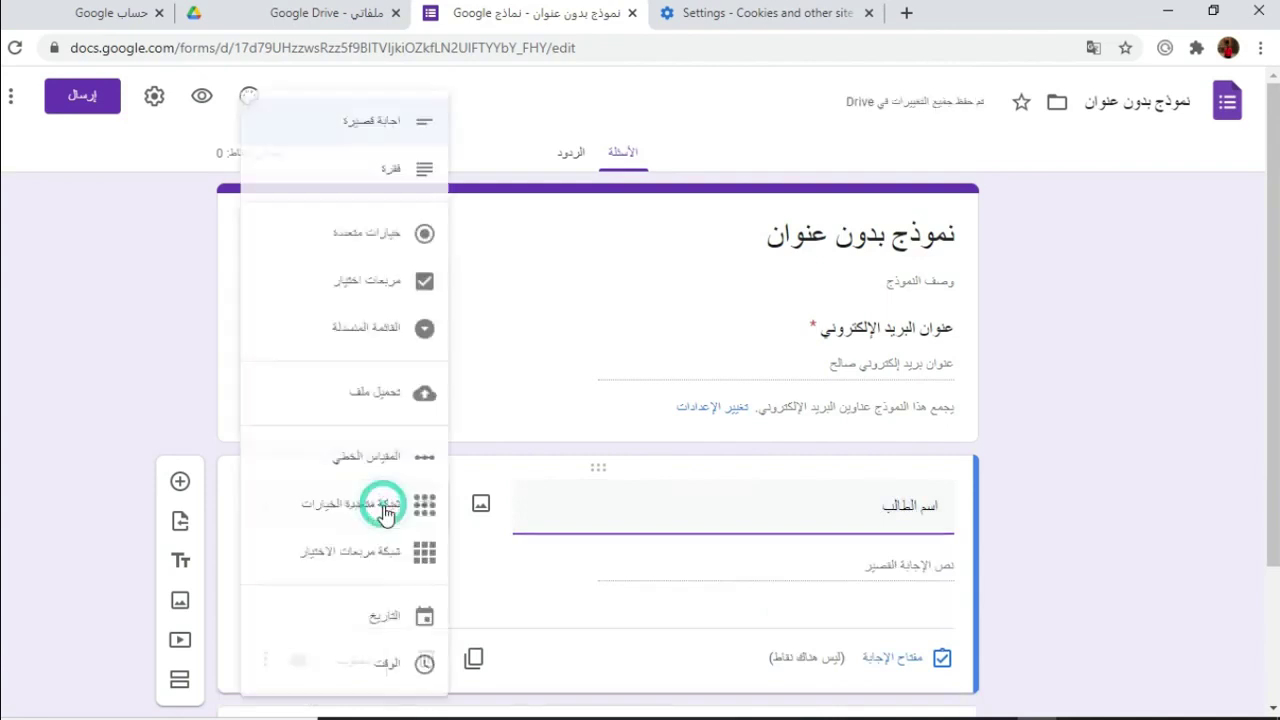
left_click(383, 124)
left_click(831, 500)
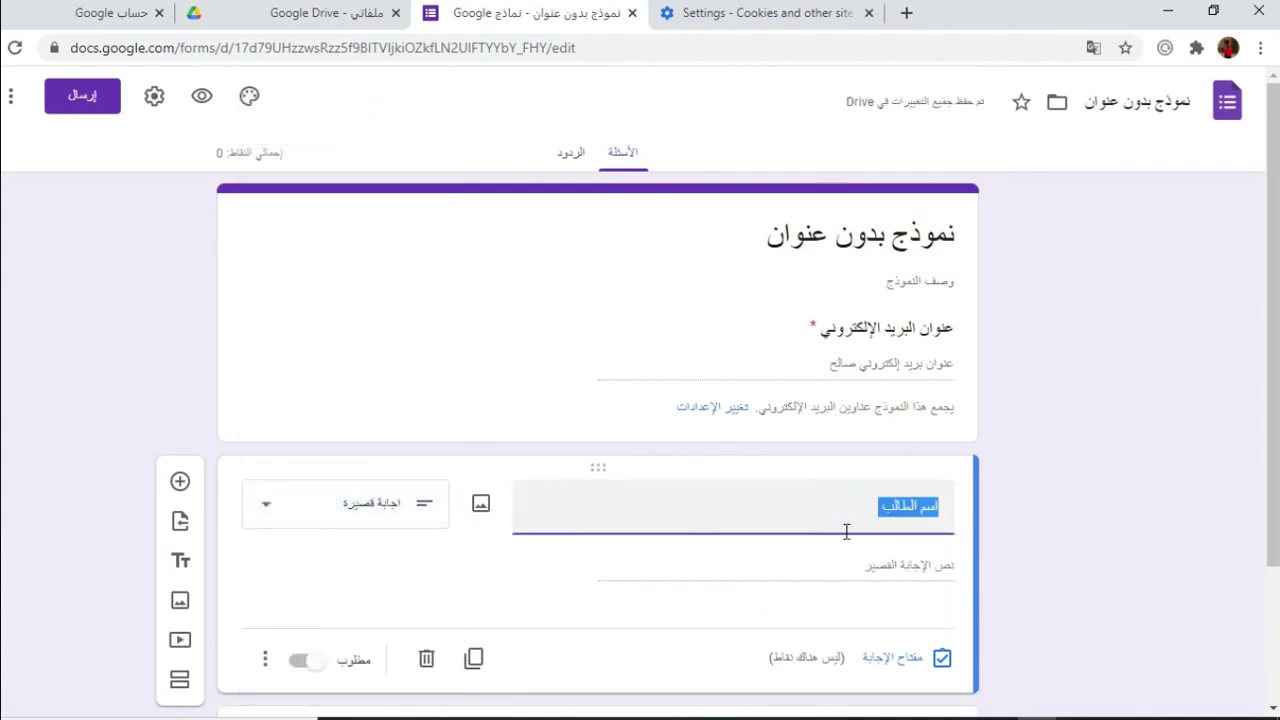
left_click(846, 531)
type(":")
left_click(1071, 551)
Add a section after the student name question and title it "السؤال الأول : اختار االجابة الصحيحة فيما يلي :".
scroll(975, 487, "down", 1)
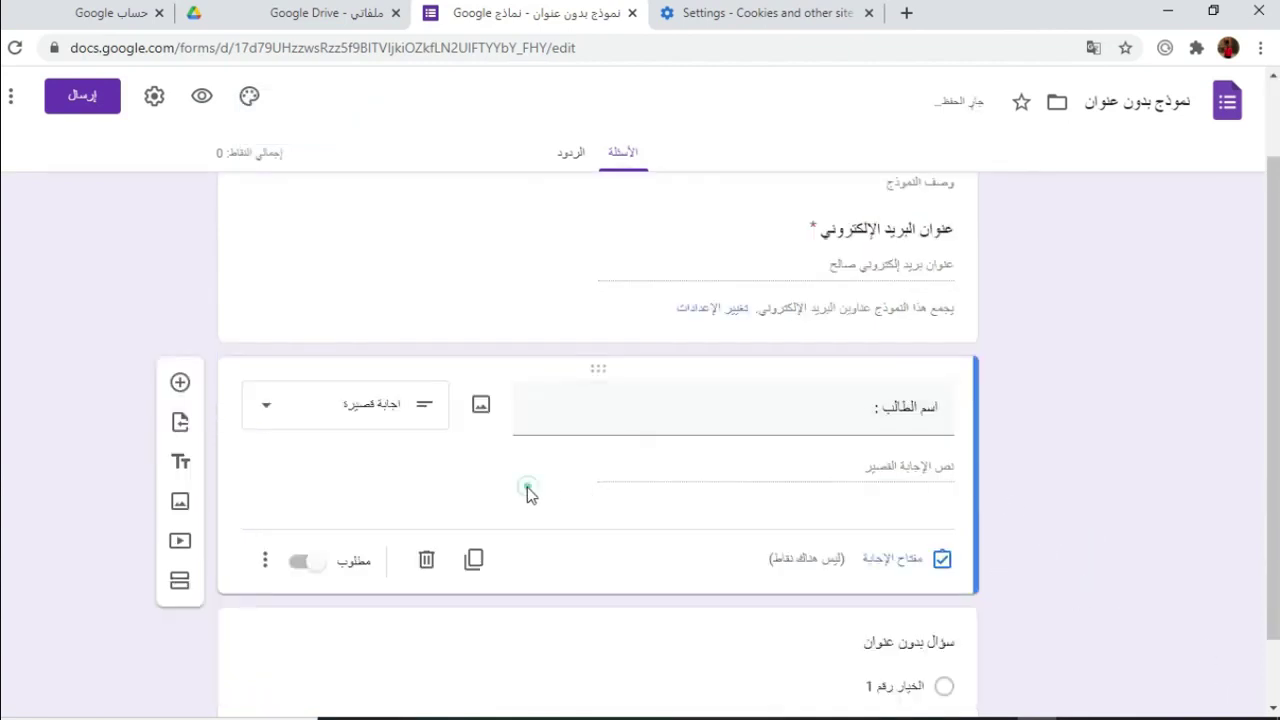
scroll(586, 460, "down", 1)
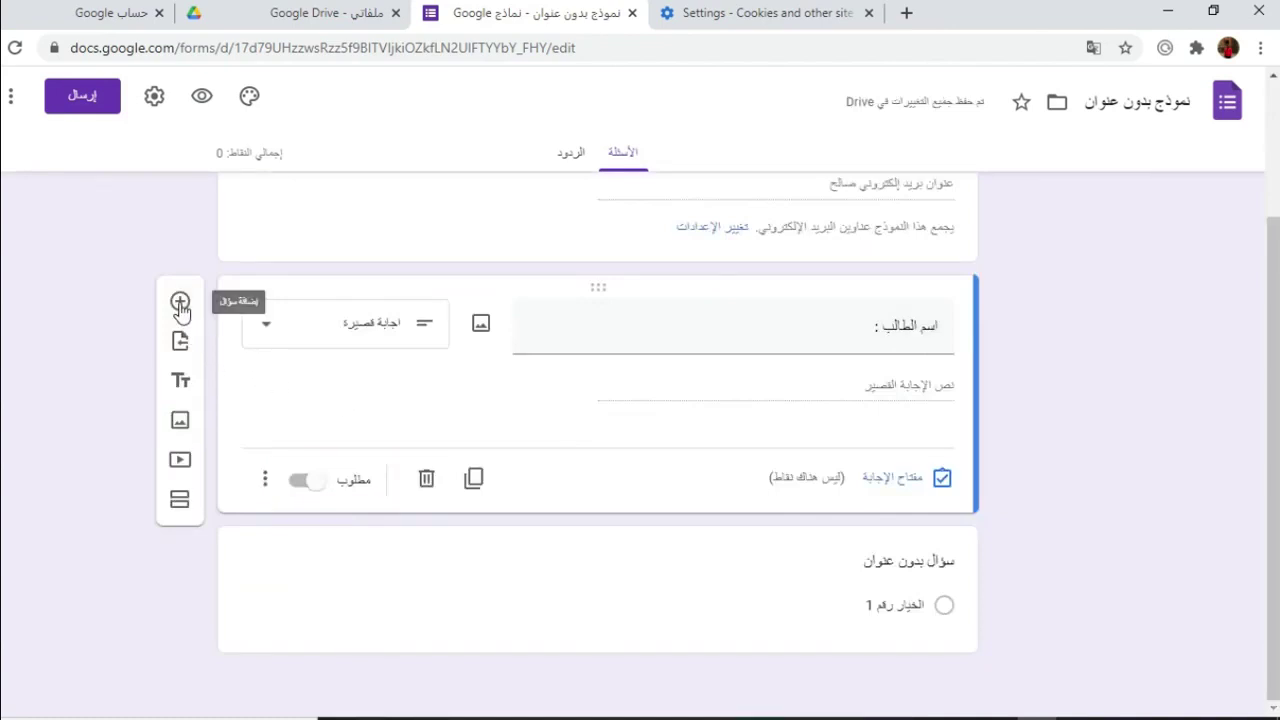
left_click(179, 502)
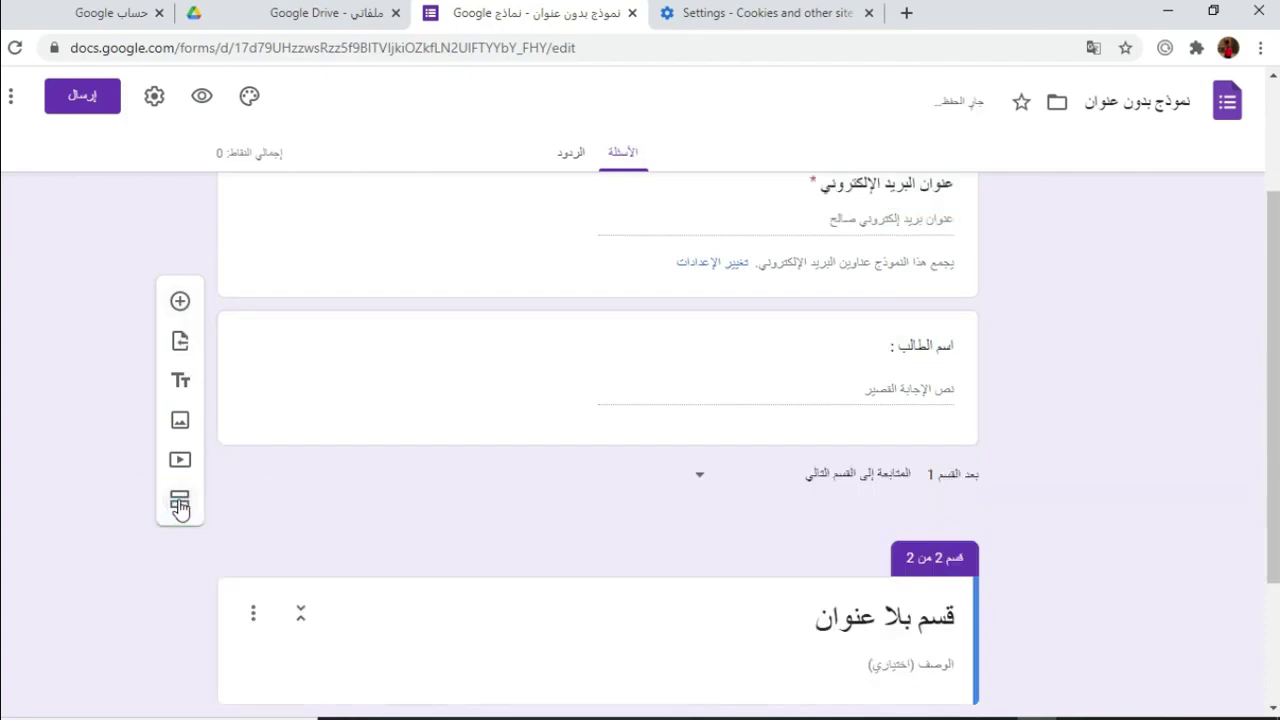
scroll(1105, 343, "down", 2)
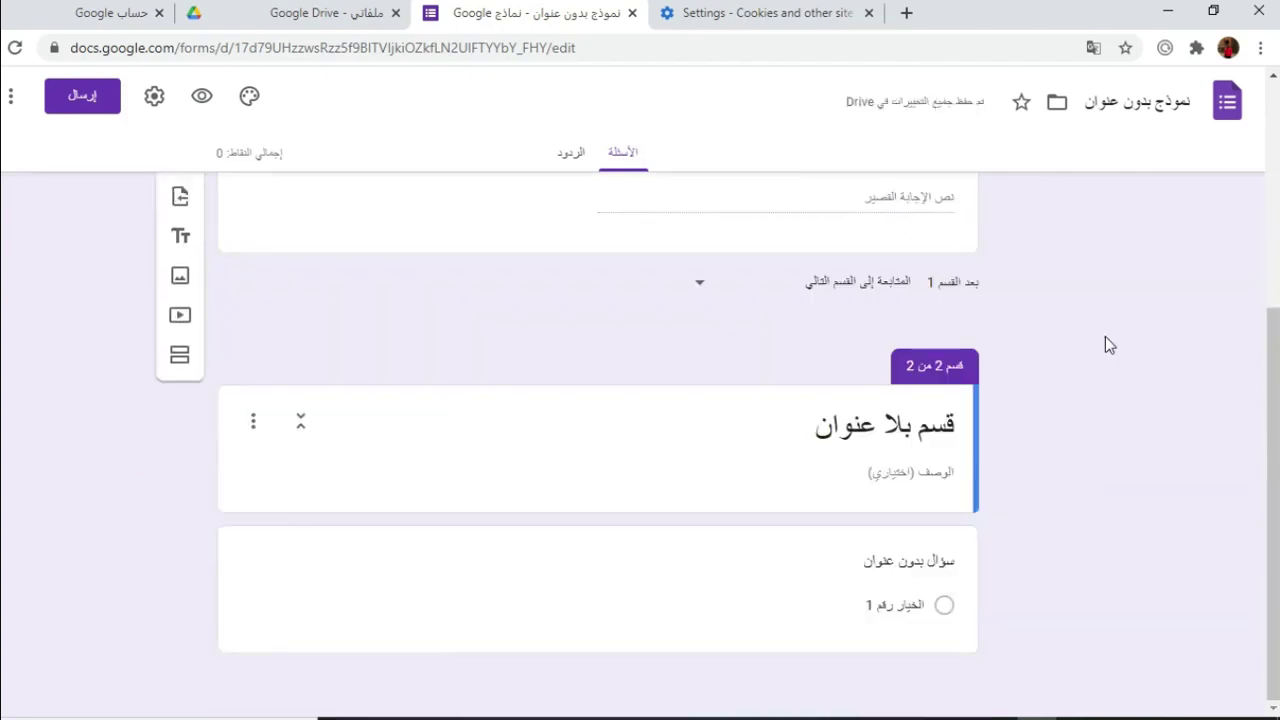
left_click(890, 432)
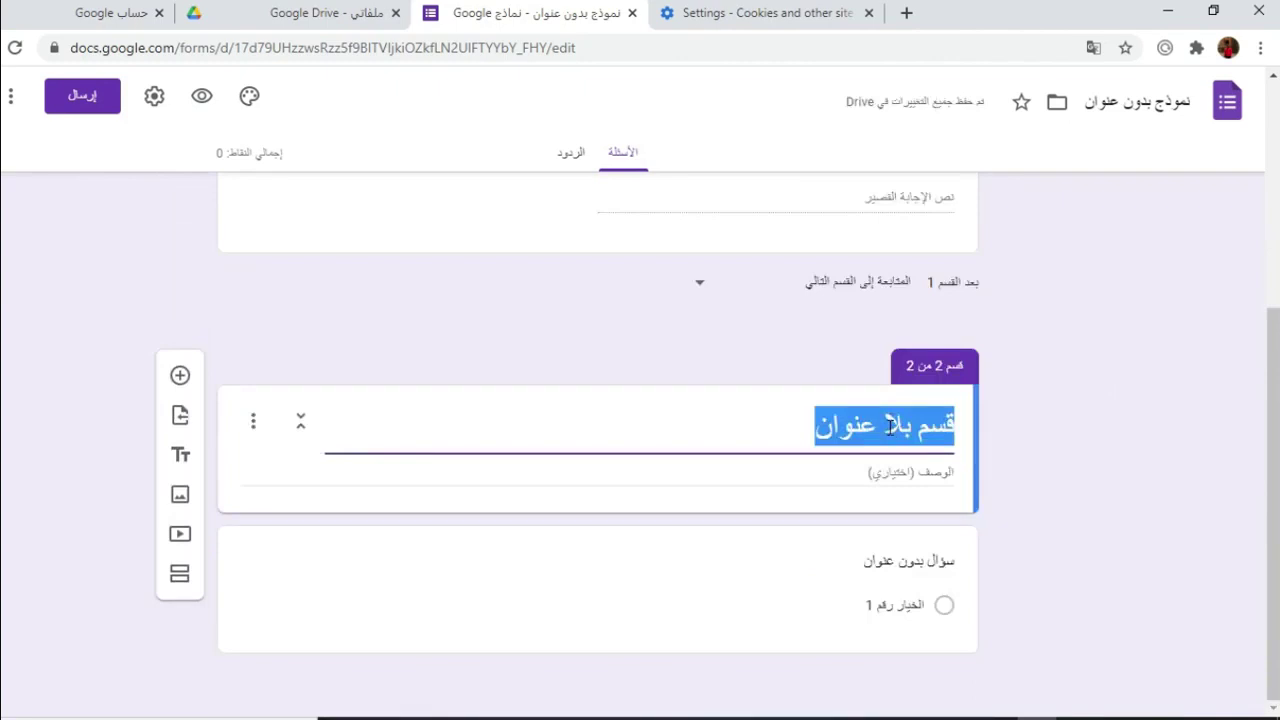
type("الس")
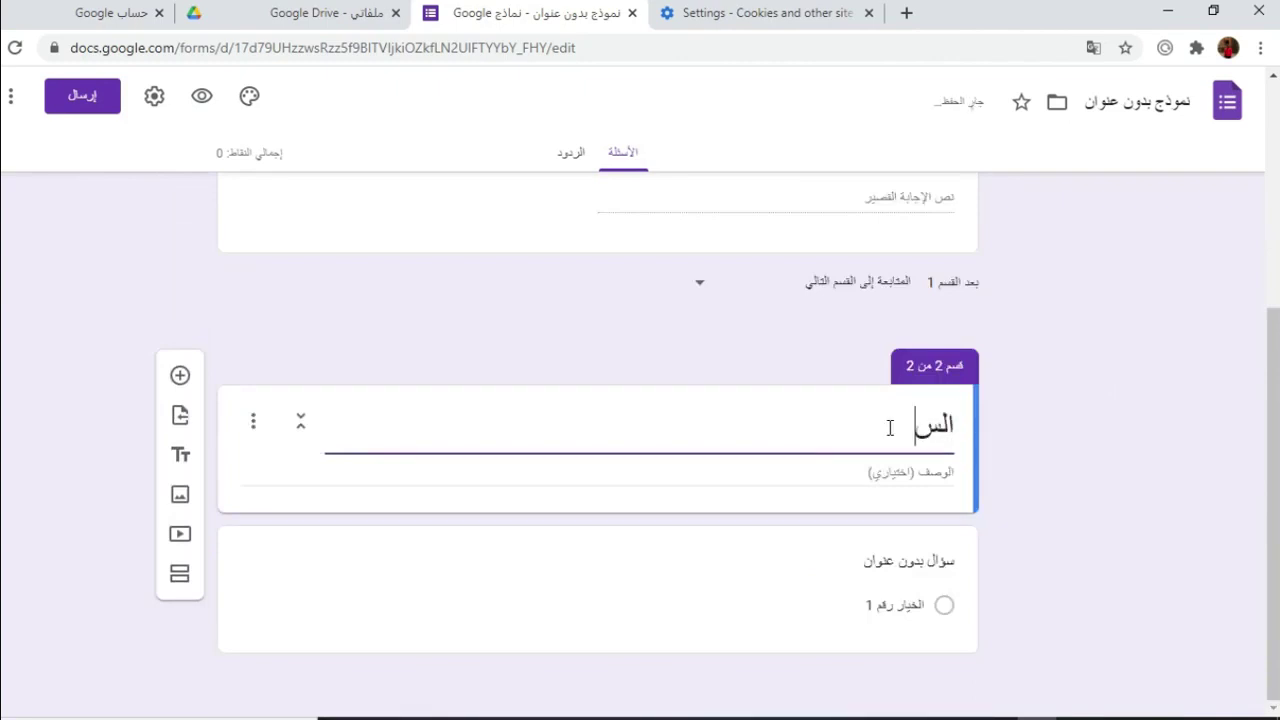
type("ؤال الأول")
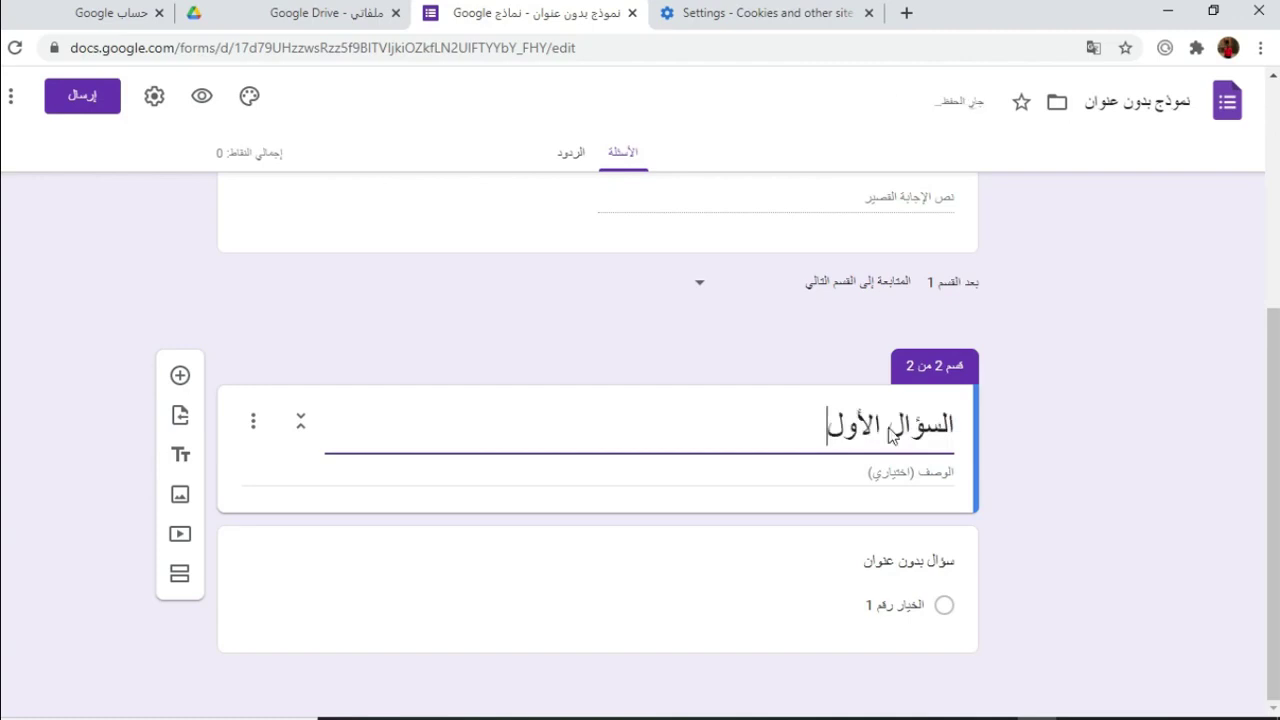
type(" : اختار ا الاجابة الصحيحة فيما يلي ؟")
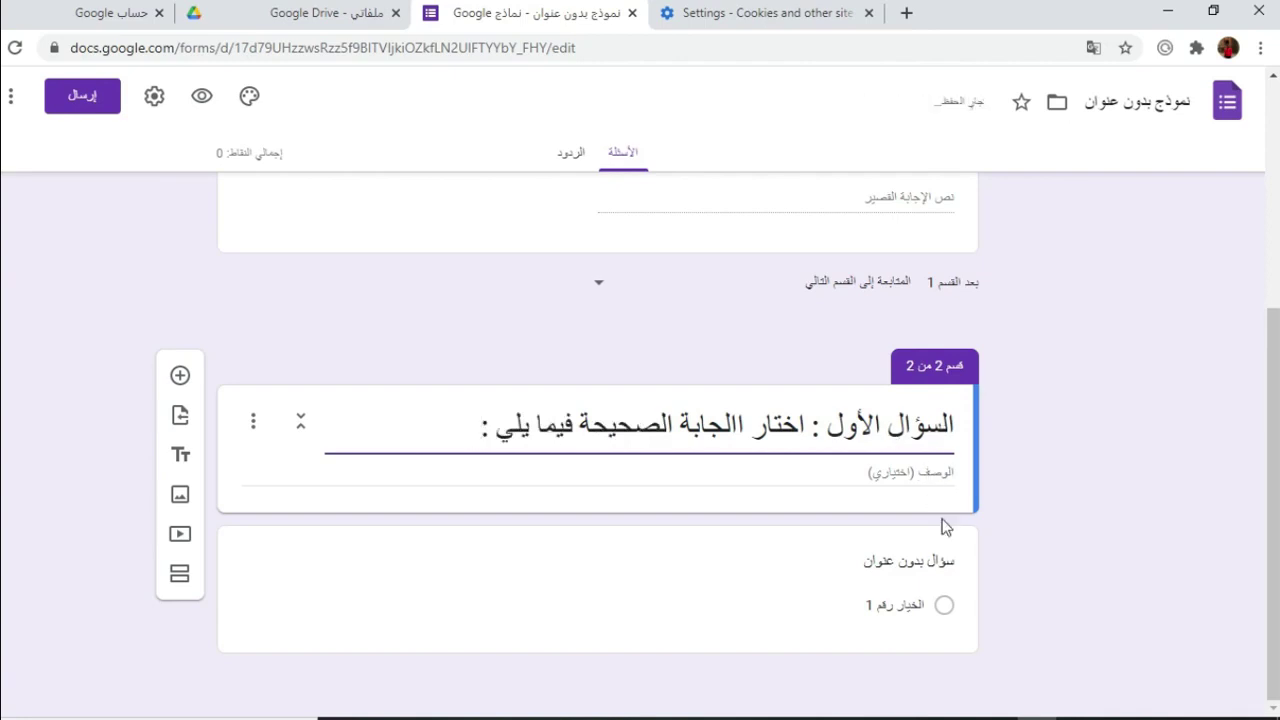
Enter "1) القاعدة المتبعة في المتتالية 11 ، 16 ، 21 ......." as the text of the untitled multiple-choice question in the second section.
left_click(915, 560)
type("1)")
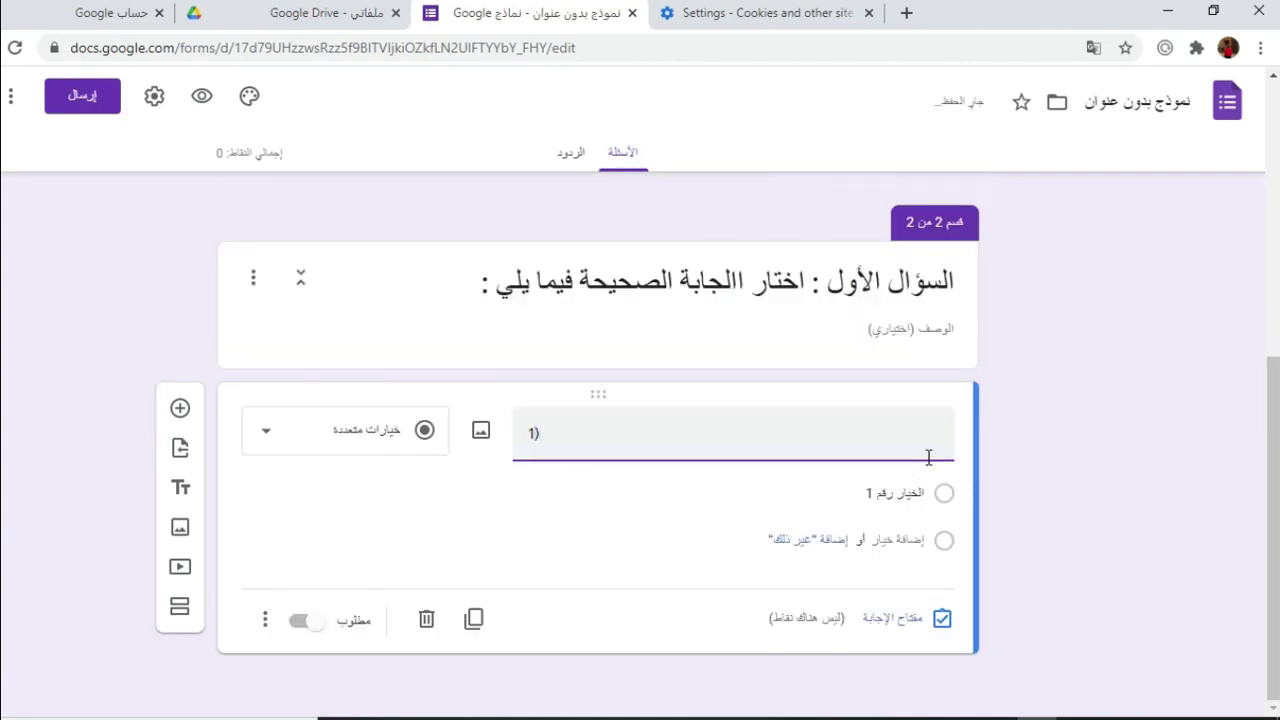
type("ي")
key("BackSpace")
type("القاعد")
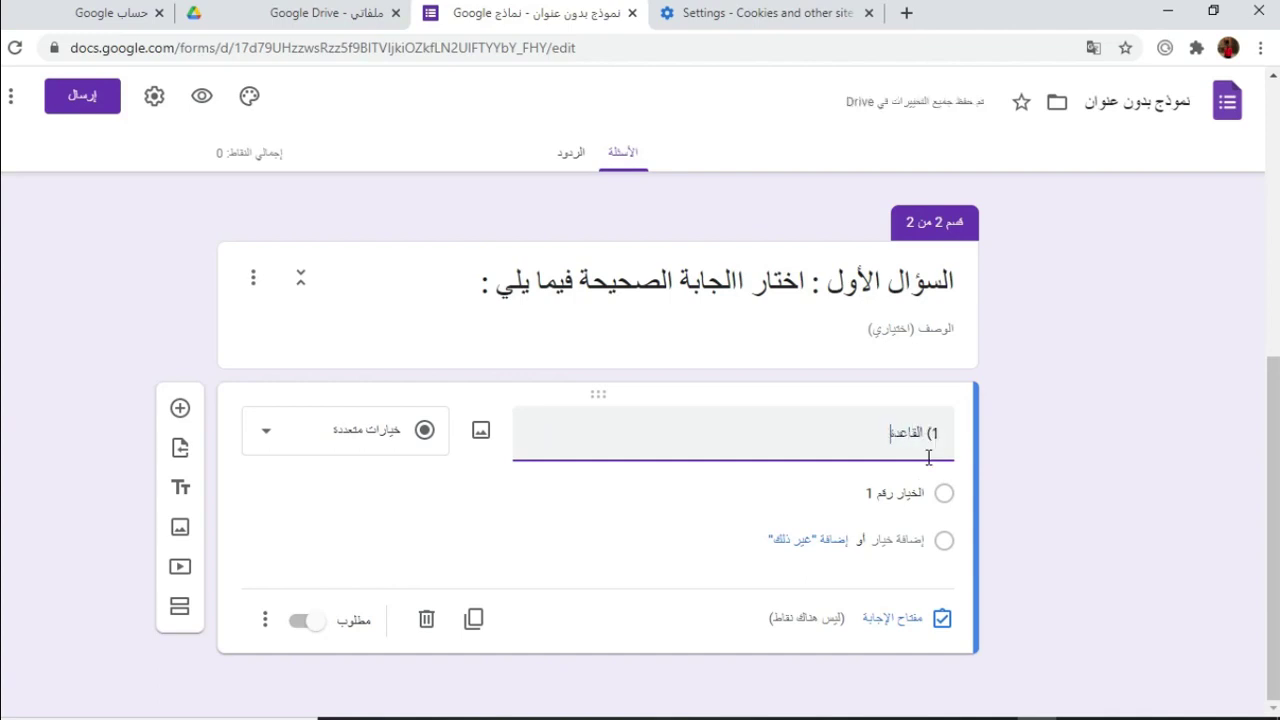
type("ة المتبعة في المنتال")
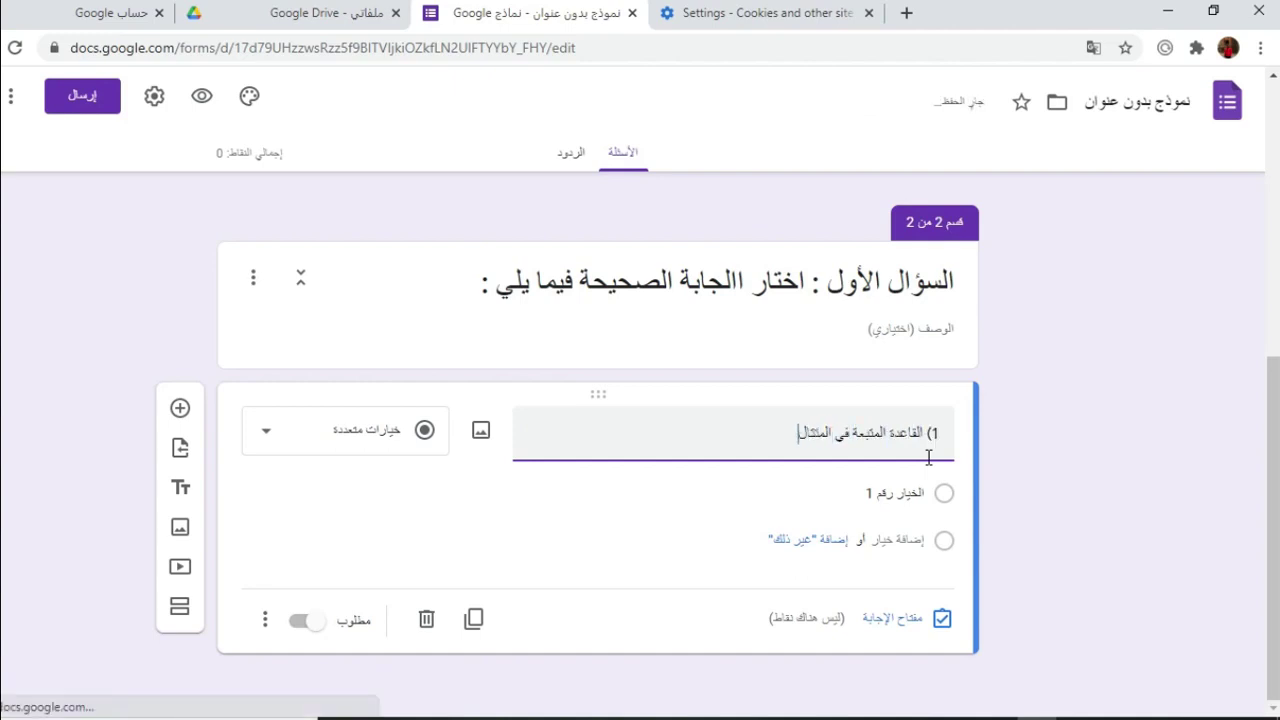
type("ية 11 ، 16 ، 21")
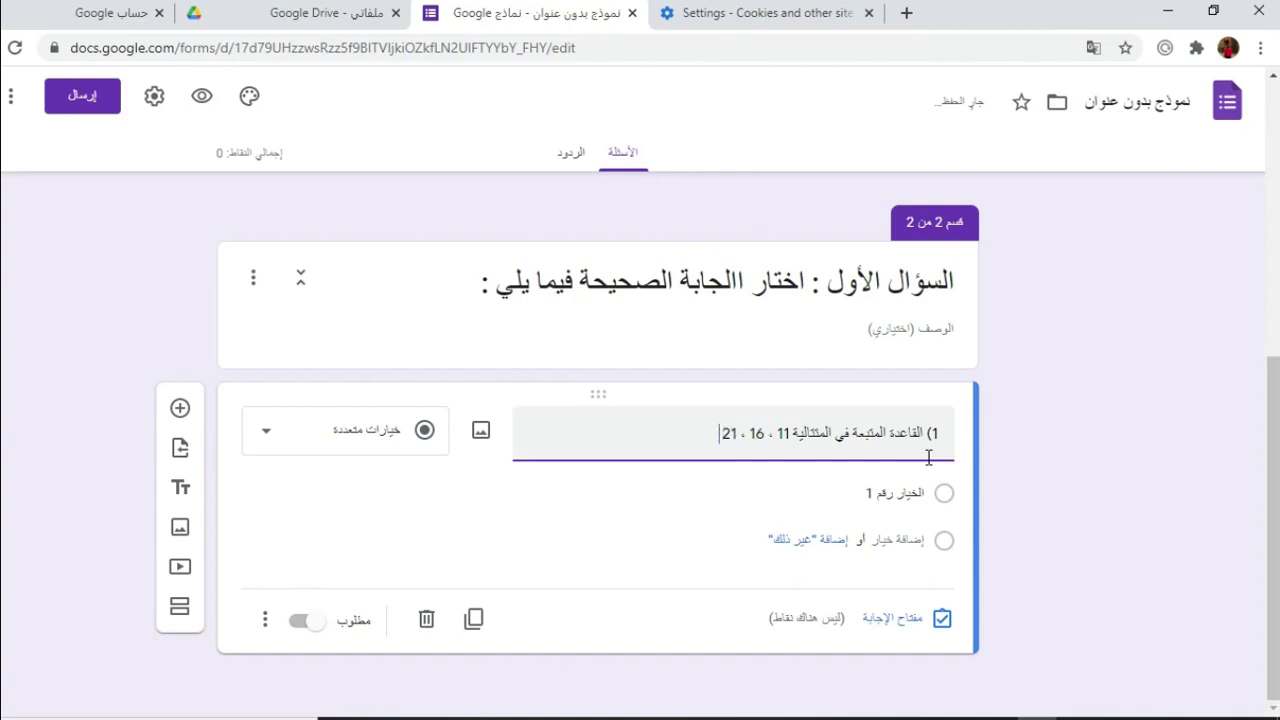
type("......")
double_click(785, 433)
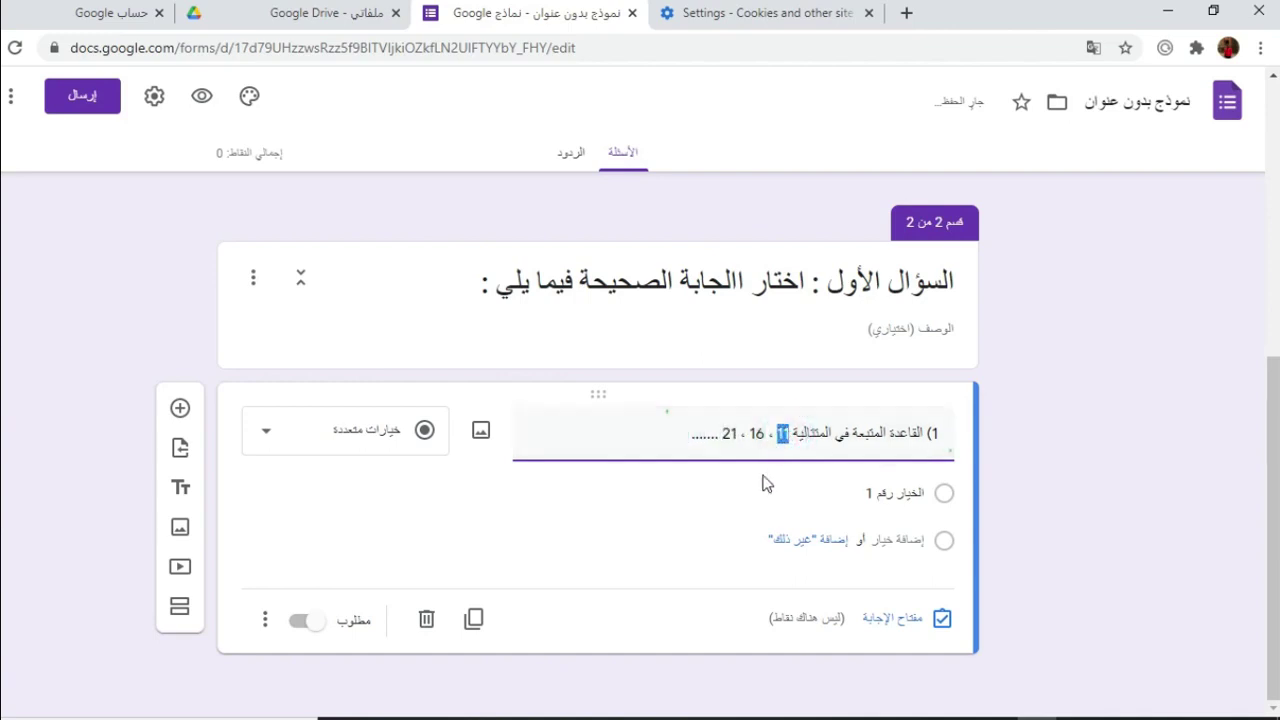
left_click(754, 434)
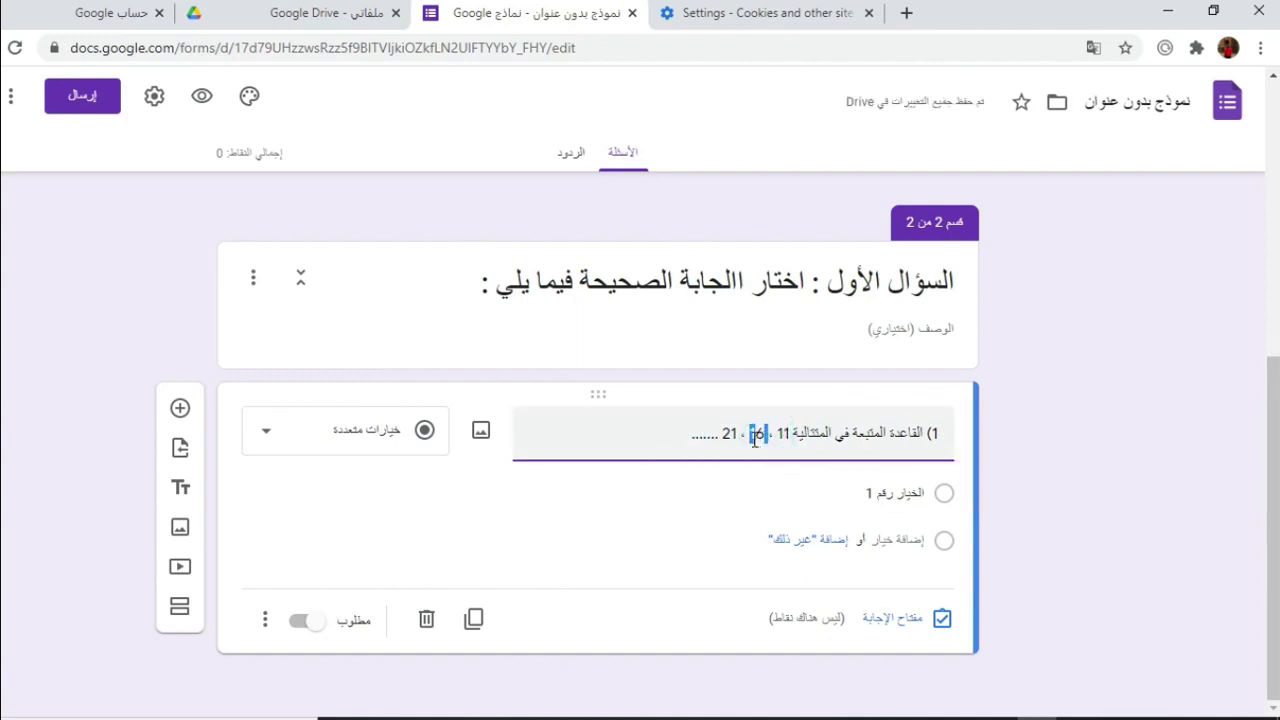
Search the Chrome Web Store for "أدوات أدخال جوجل" and add the Google Input Tools extension (أدوات الإدخال من Google) to Chrome.
double_click(729, 433)
left_click(906, 12)
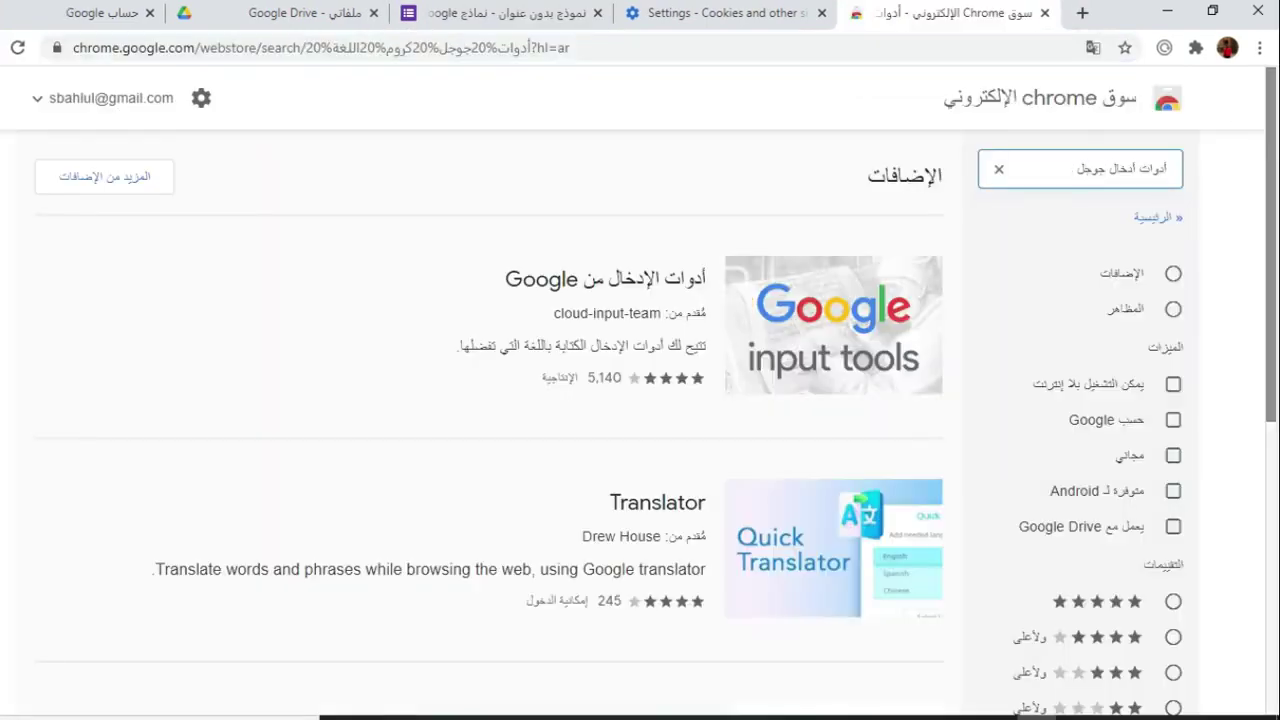
left_click(1127, 165)
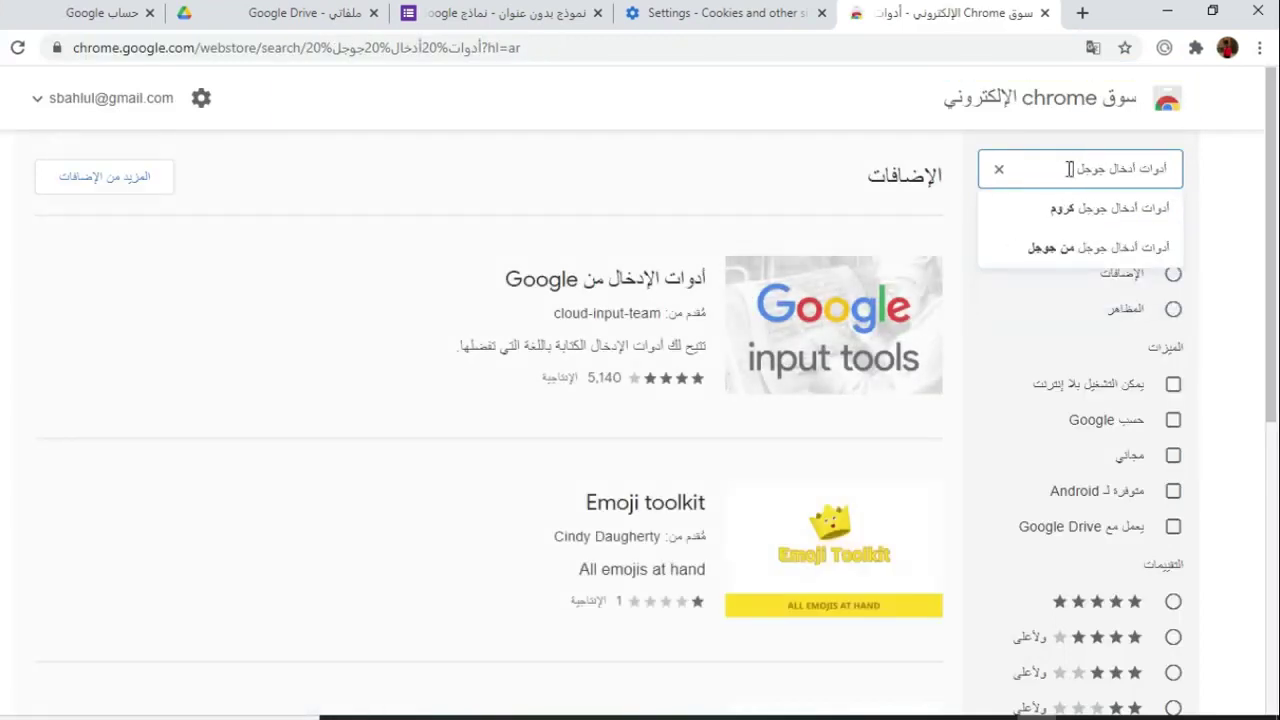
left_click(643, 283)
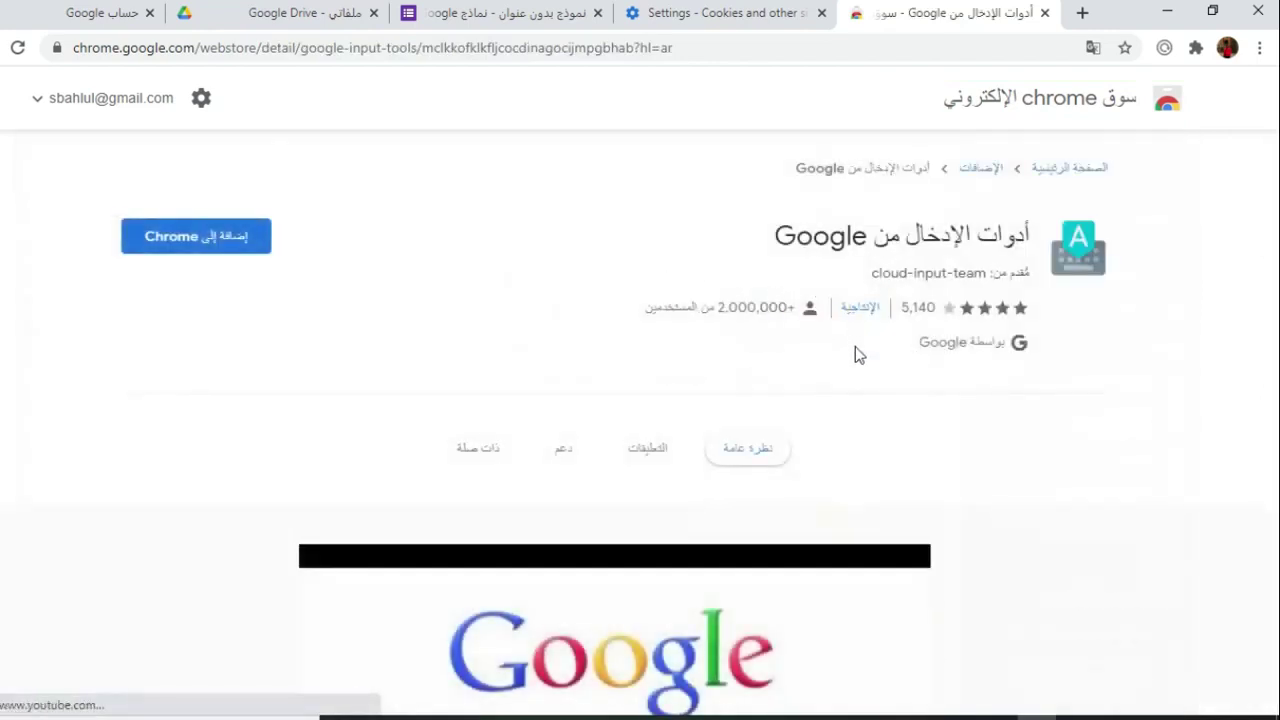
left_click(205, 239)
left_click(640, 213)
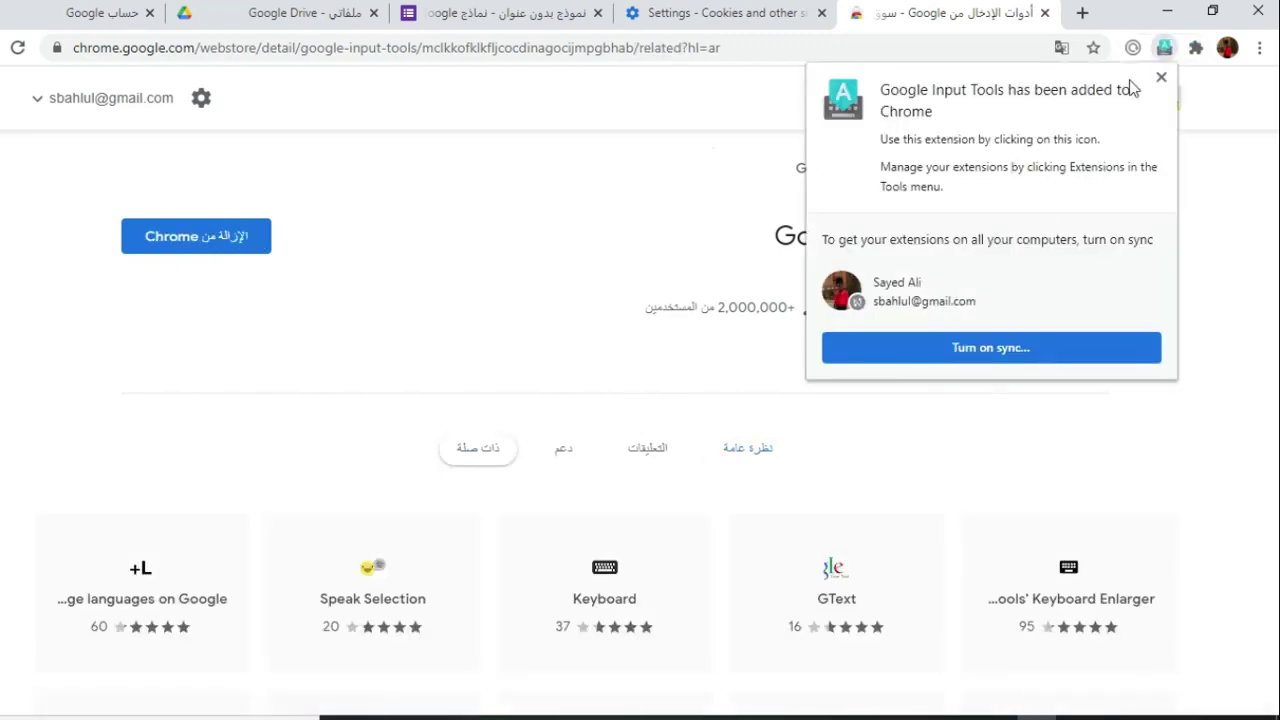
Pin the Google Input Tools extension to the browser toolbar.
left_click(1195, 47)
left_click(1195, 47)
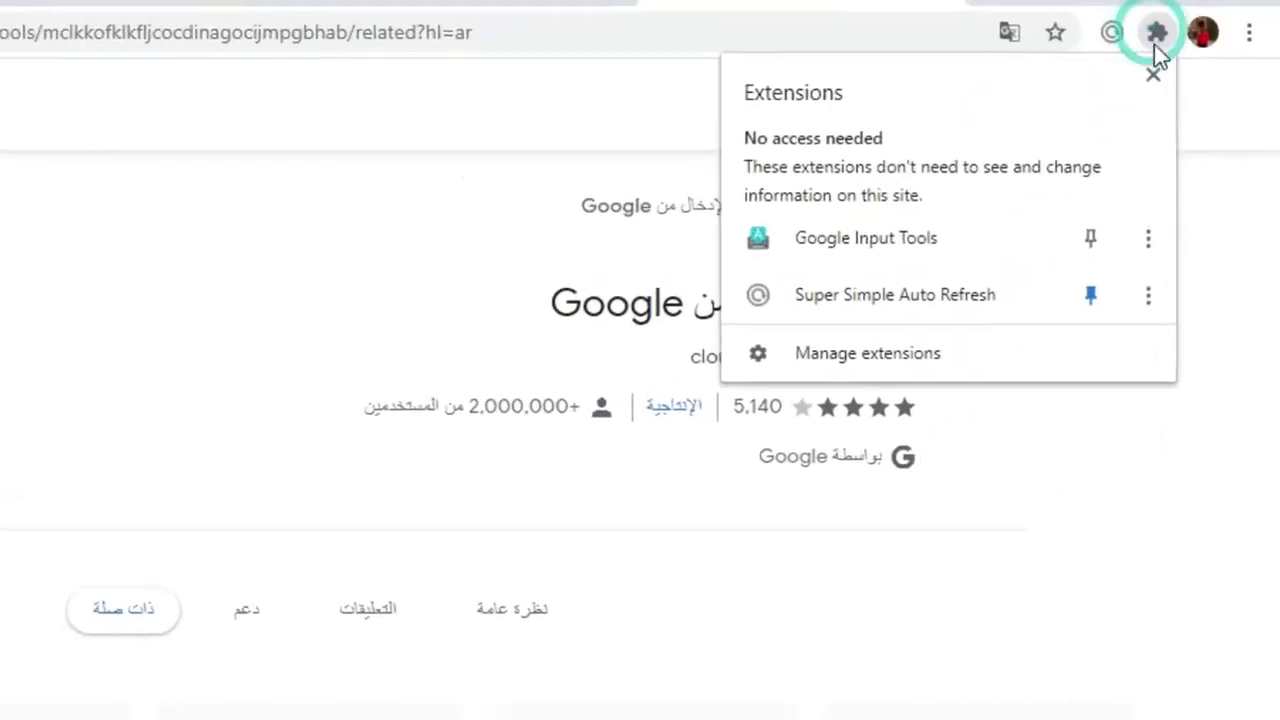
left_click(1092, 237)
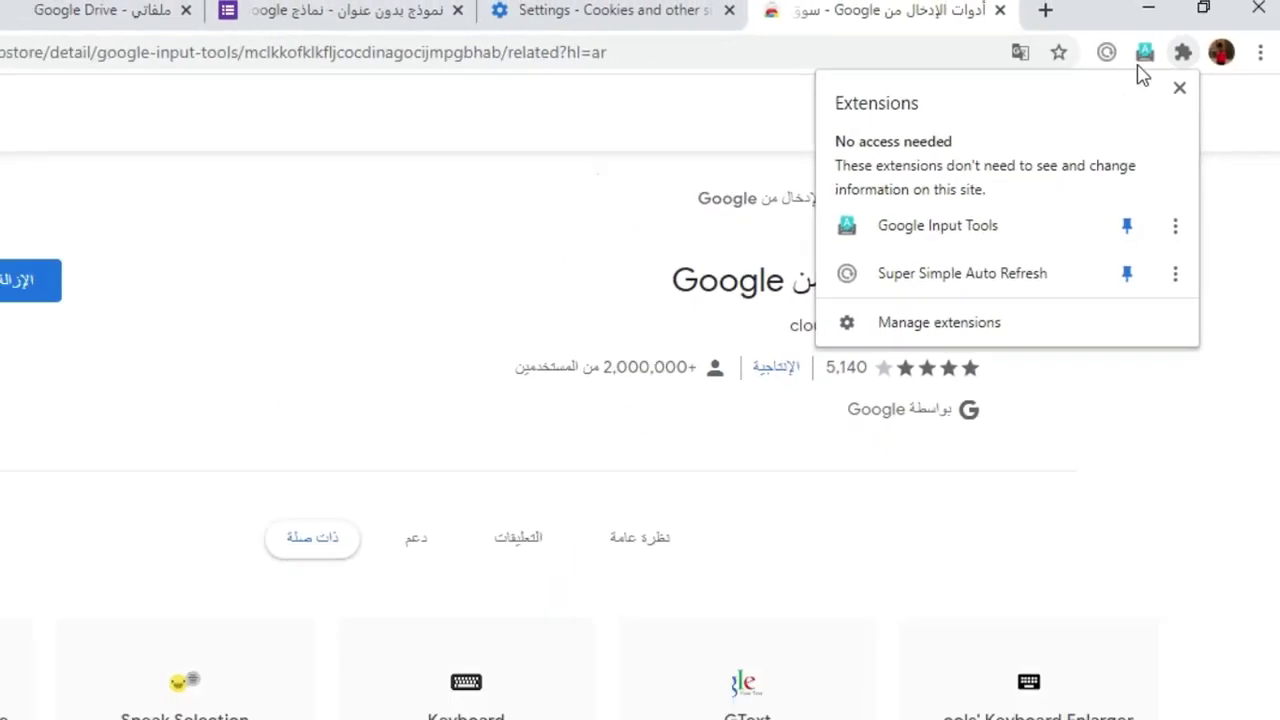
Return to the form being edited and set Google Input Tools to the العربية input method.
left_click(1144, 52)
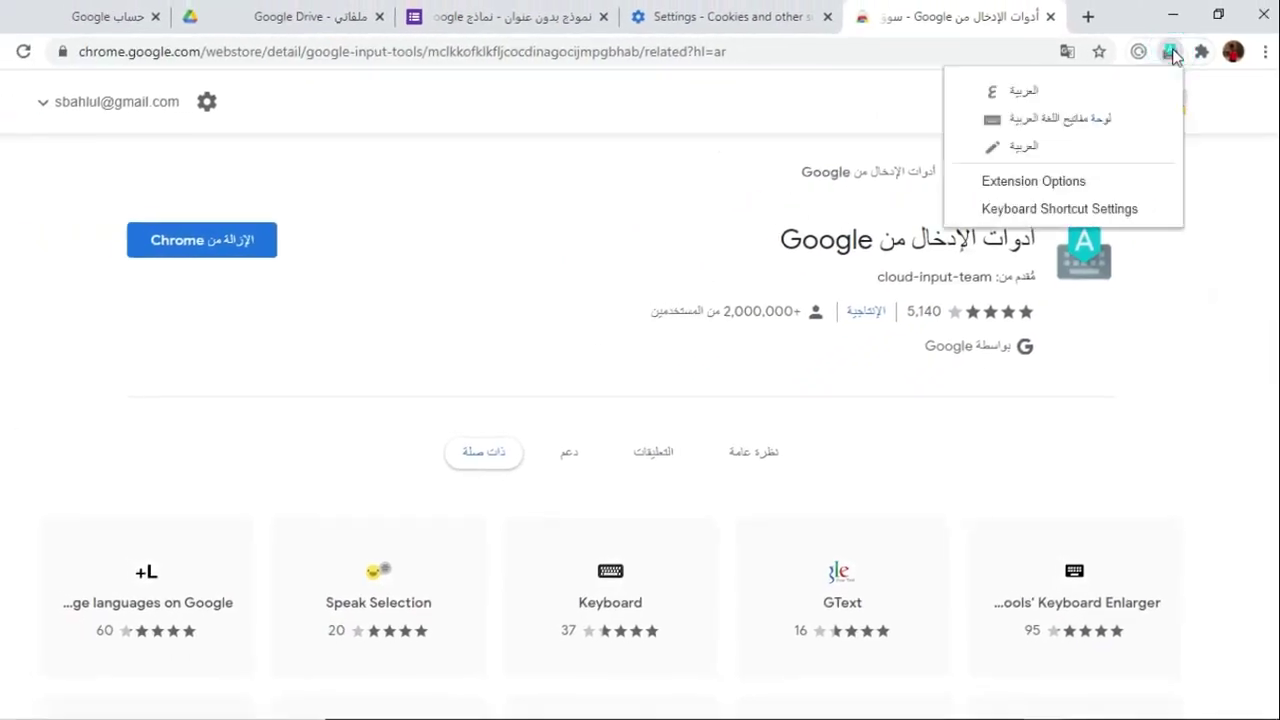
key("ctrl+2")
left_click(1170, 52)
left_click(120, 22)
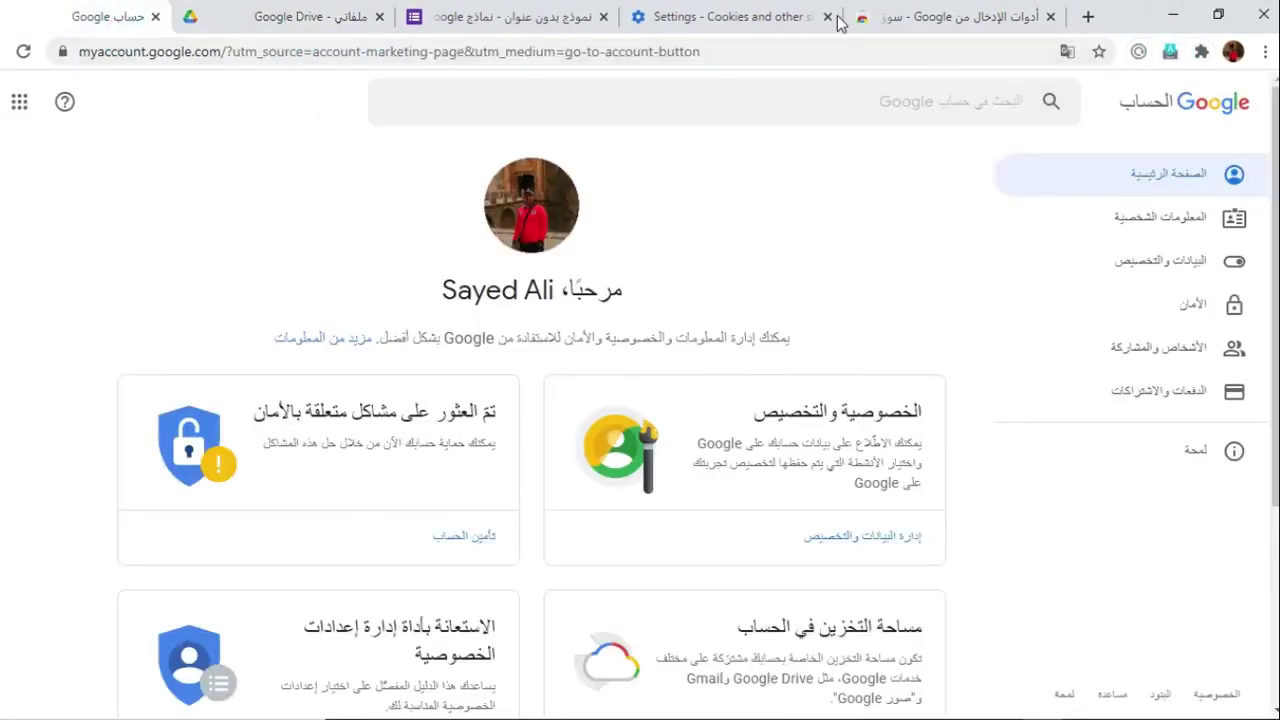
left_click(754, 22)
left_click(482, 22)
left_click(1170, 52)
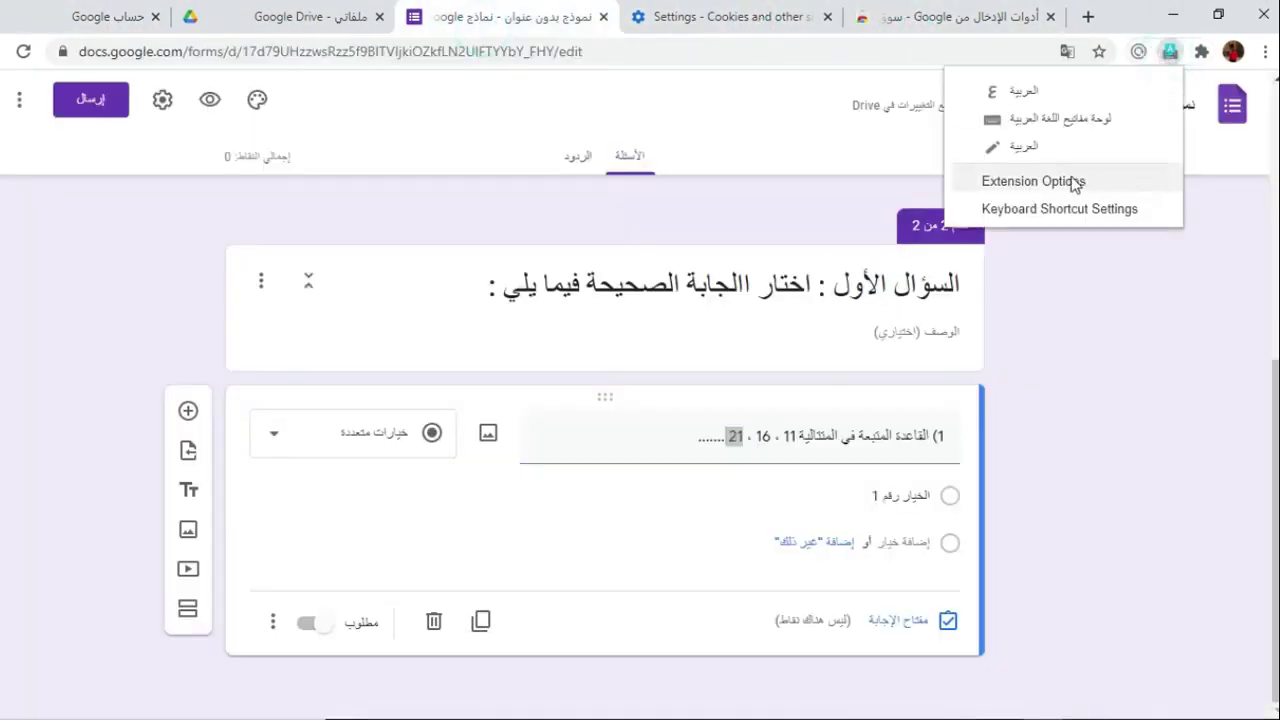
left_click(1035, 120)
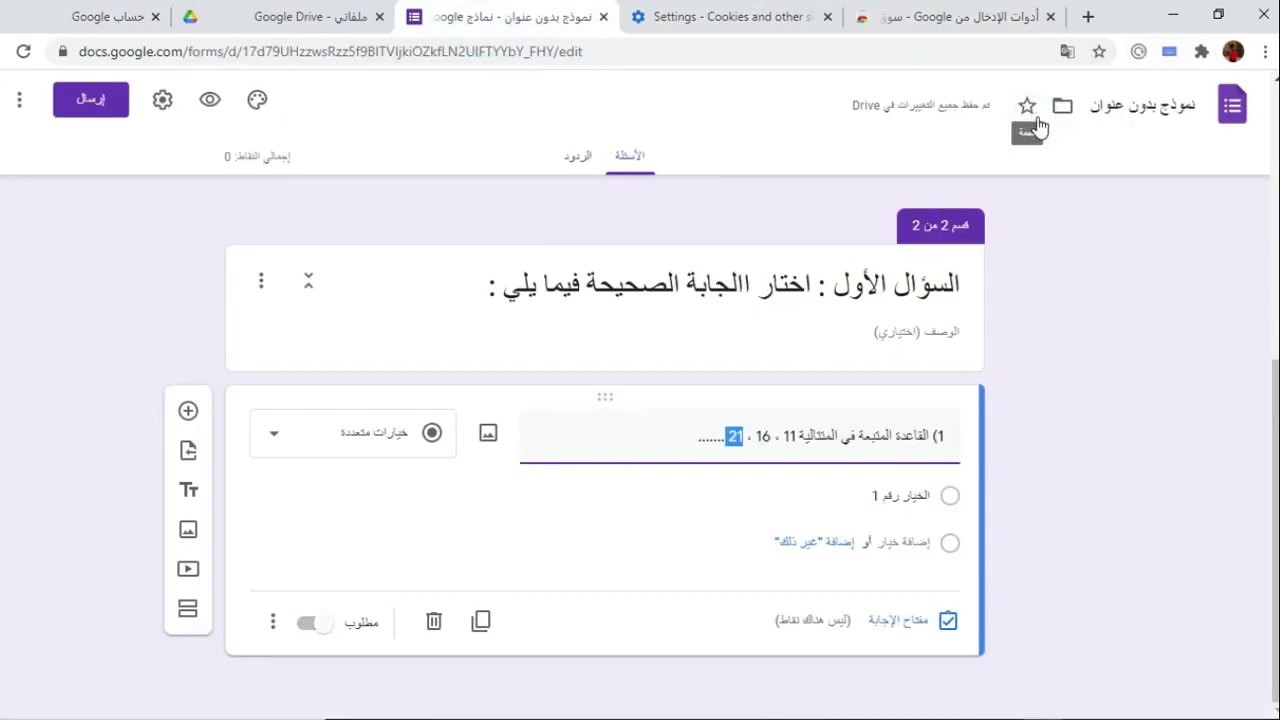
left_click(1168, 52)
left_click(1028, 126)
Replace the numerals in the first math question with the Arabic digits ١, ١١, ١٦ and ٢١.
left_click(720, 428)
left_click(694, 491)
double_click(787, 436)
left_click(803, 490)
double_click(757, 436)
left_click(733, 496)
double_click(938, 436)
left_click(928, 497)
left_click(674, 416)
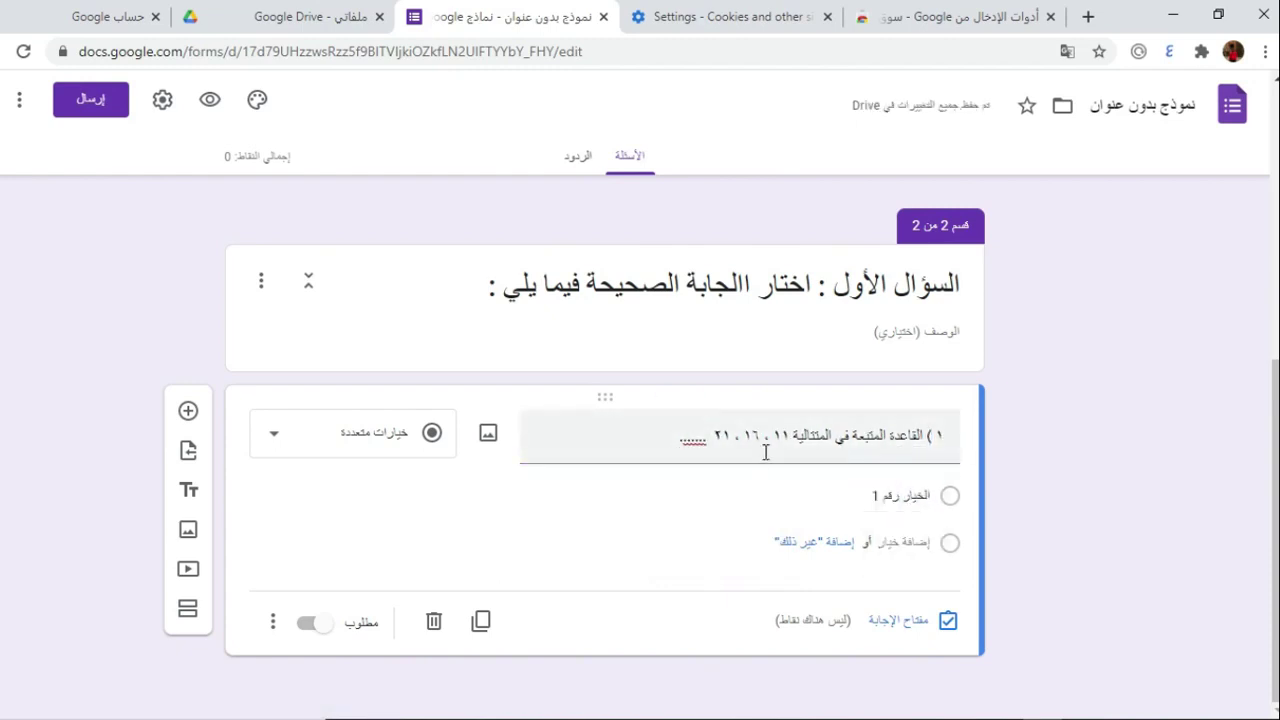
Append "هي :" to the end of the first math question's text.
triple_click(716, 451)
key("End")
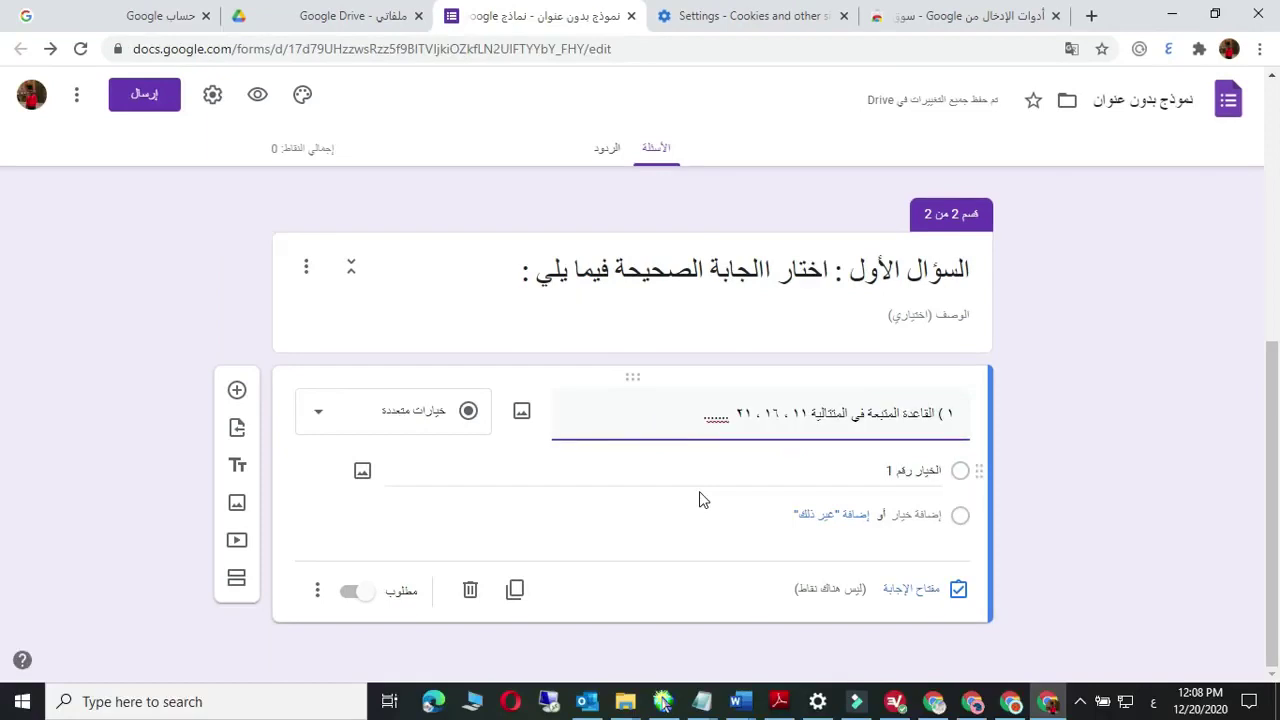
type("هي :")
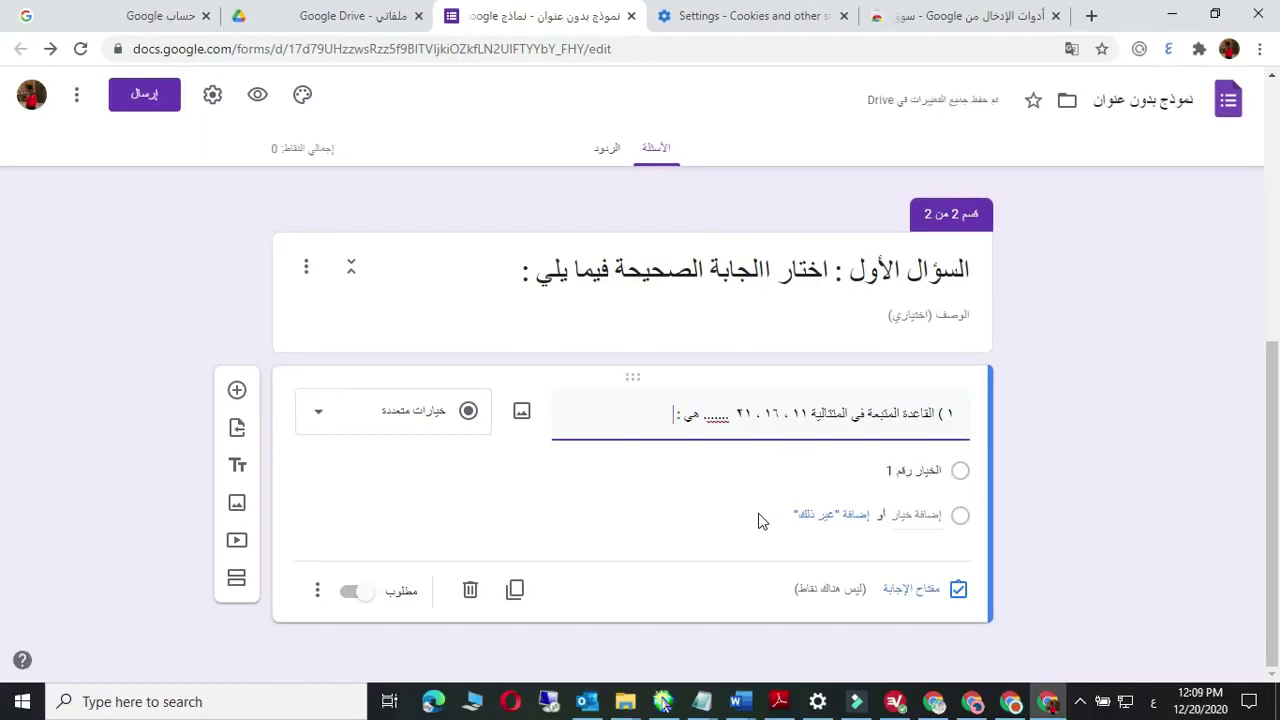
Enter "مضاعفات ٥" and "مضاعفات ٤" as the first two answer options of the sequence question.
left_click(910, 471)
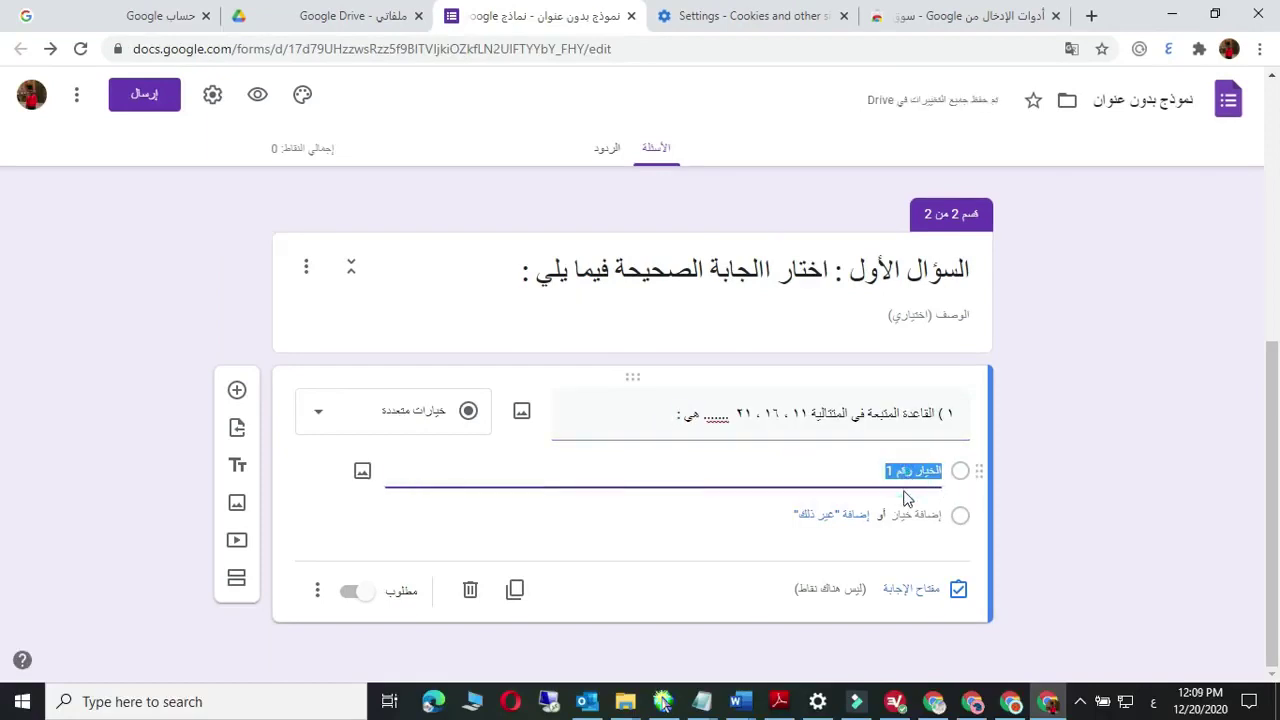
type("مضاعفات")
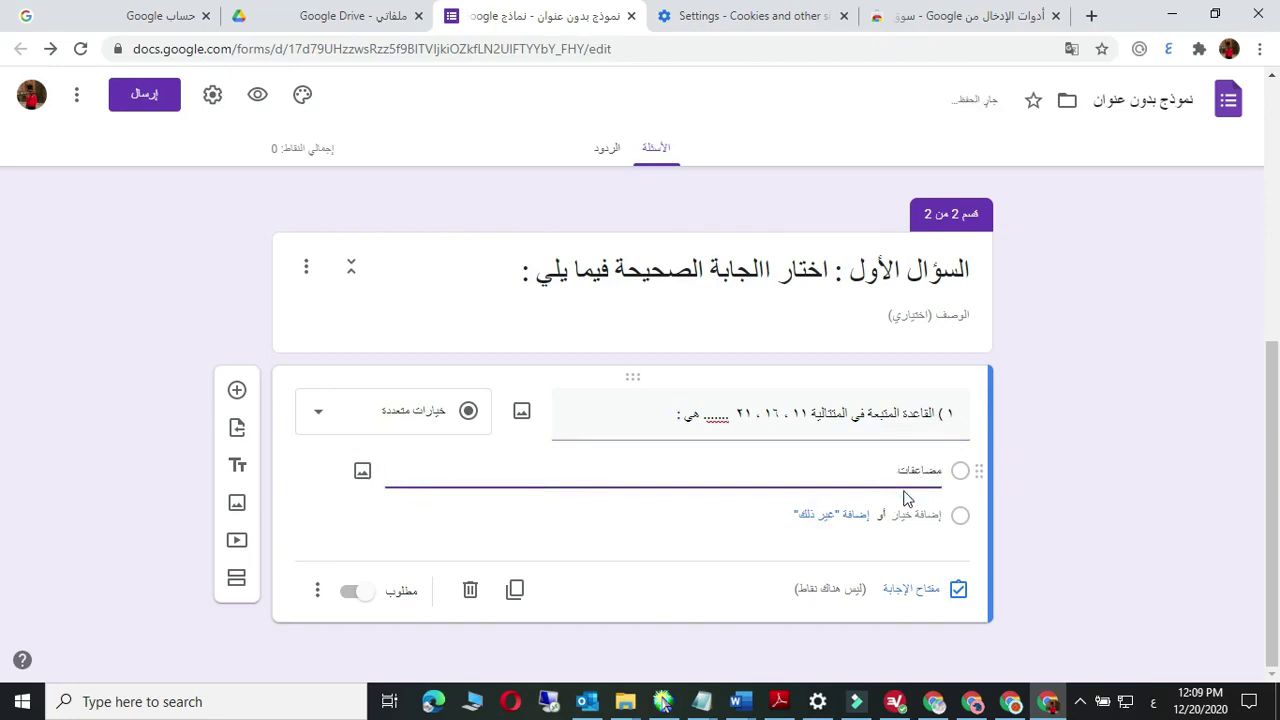
type("55")
key("BackSpace")
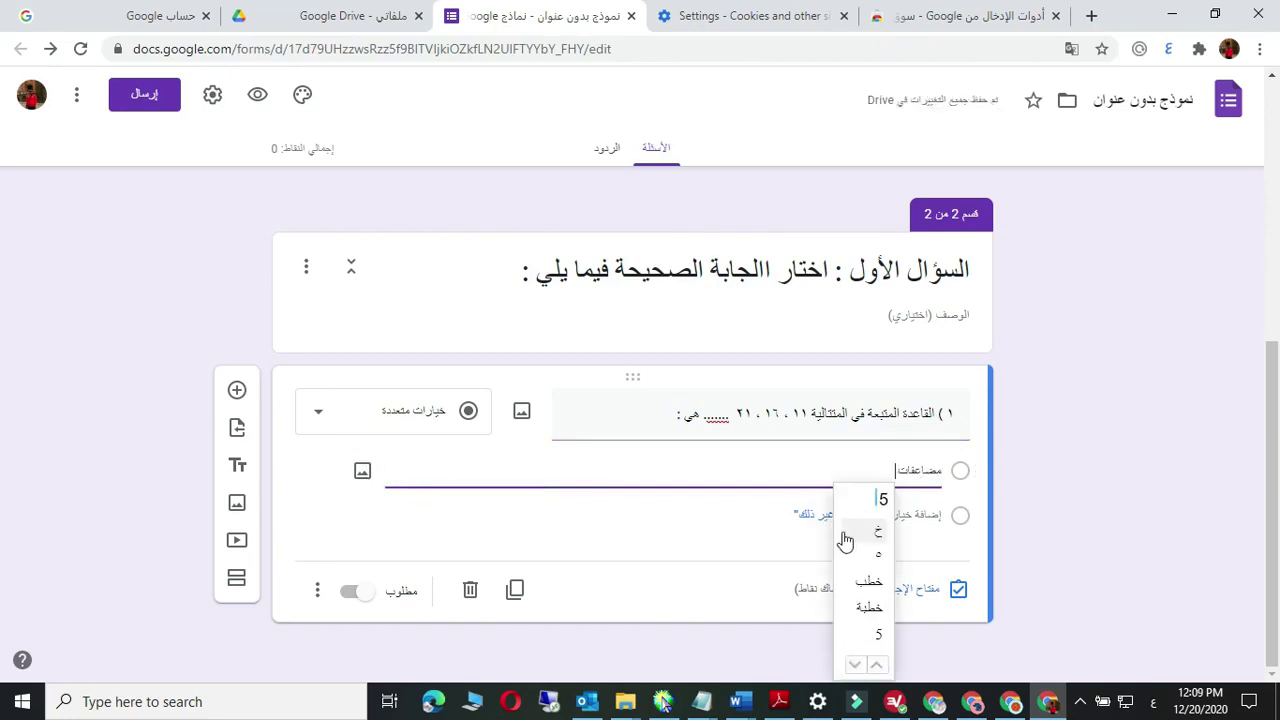
left_click(878, 553)
left_click(926, 515)
type("مضاعفات 4")
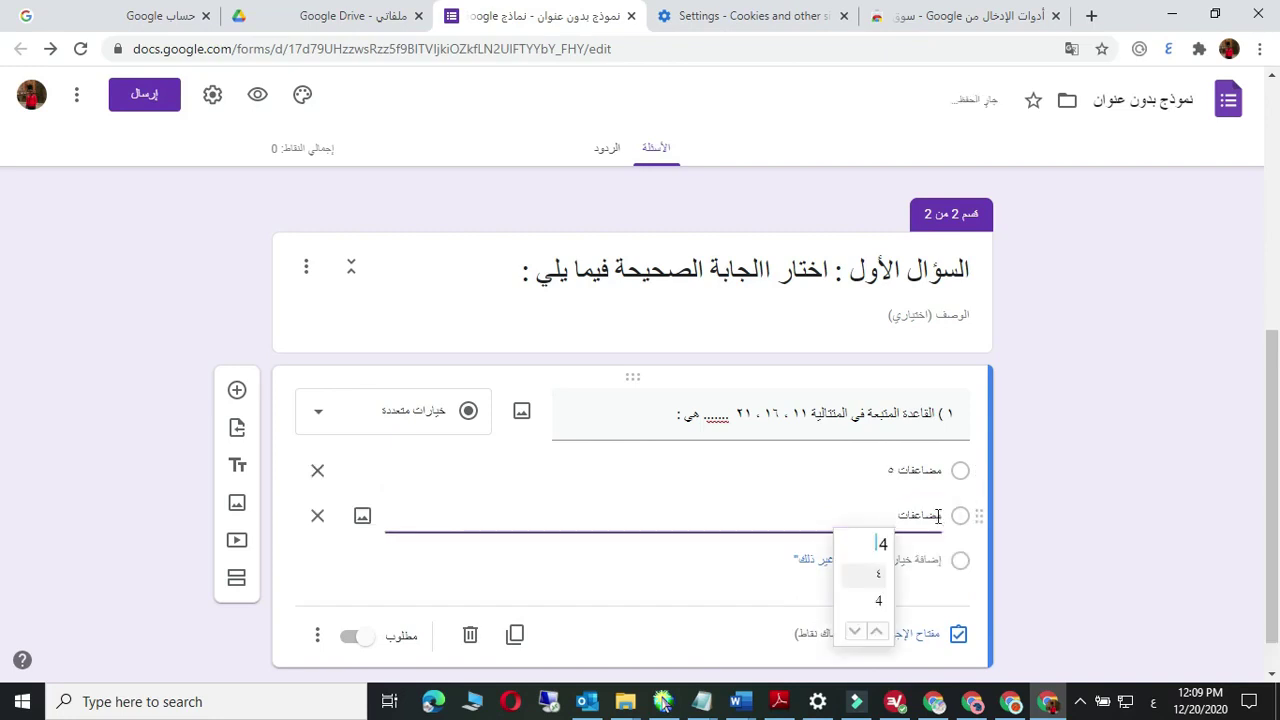
left_click(871, 571)
Add "اضافة ٤" and "اضافة ٥" as the third and fourth answer options of the sequence question.
left_click(918, 560)
type("مضاعفات")
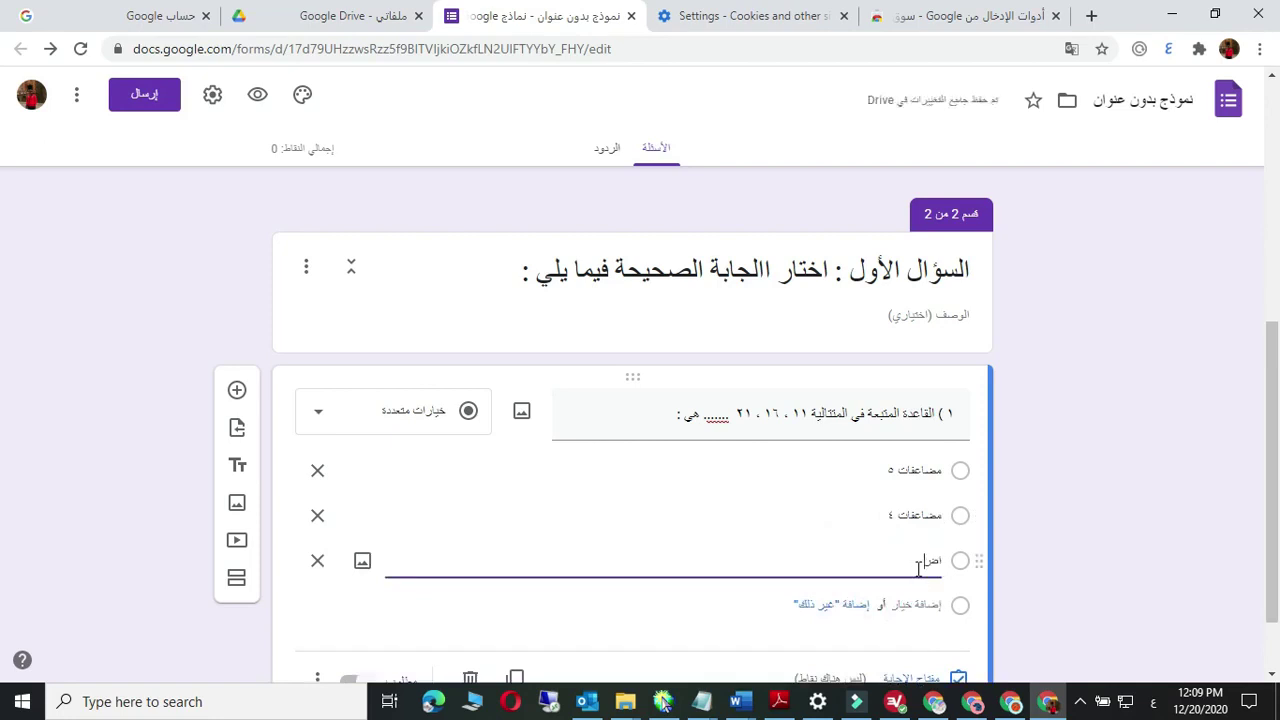
type(" 4")
left_click(925, 605)
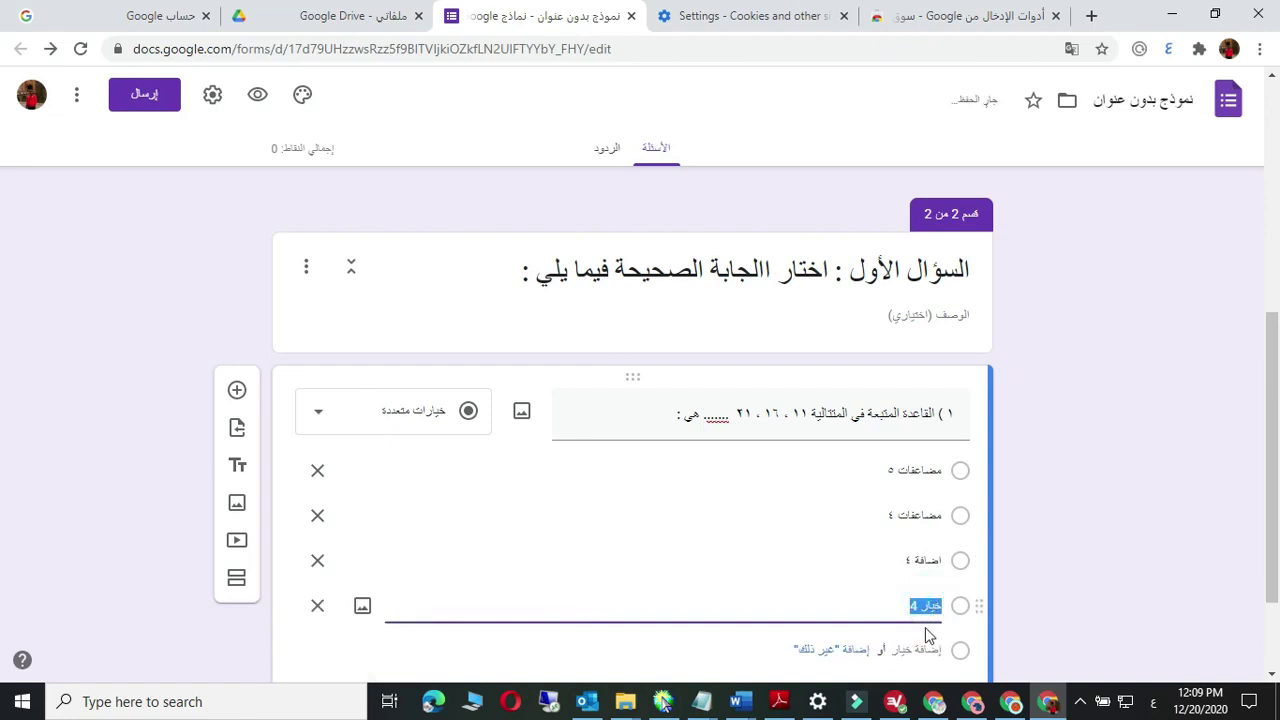
type("اضافة خ")
left_click(1100, 460)
left_click(908, 470)
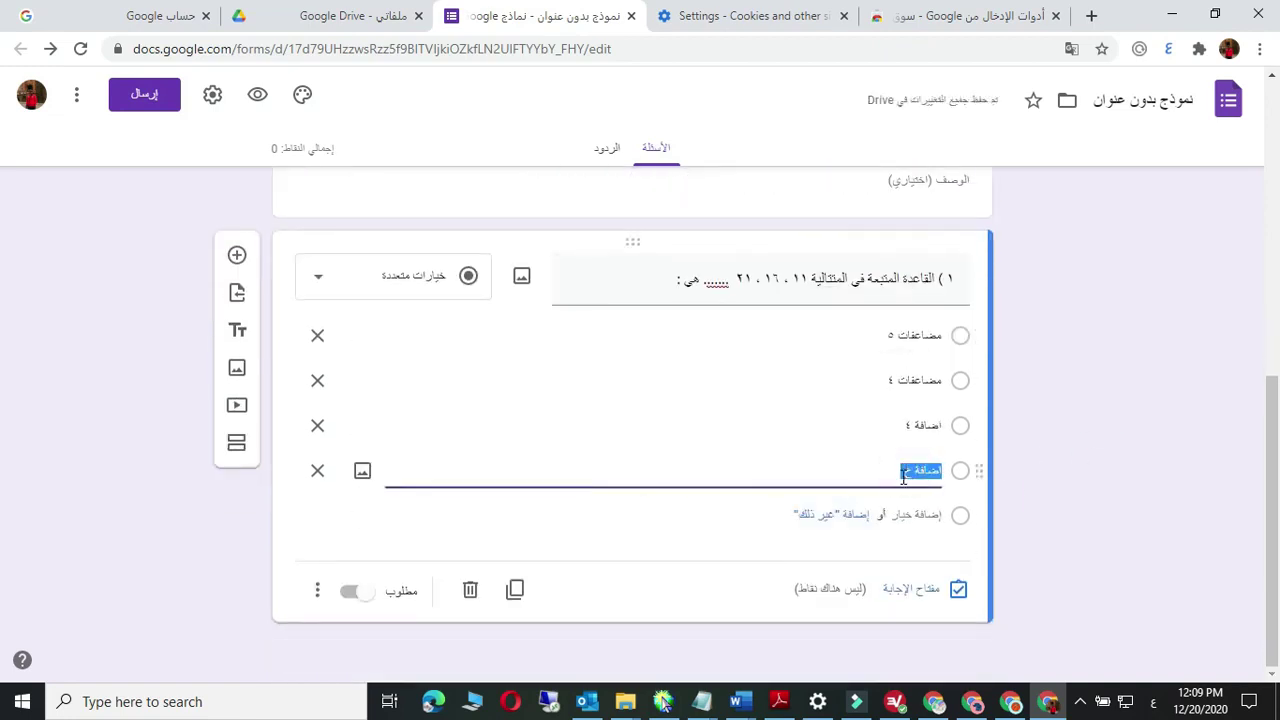
type("5")
left_click(880, 543)
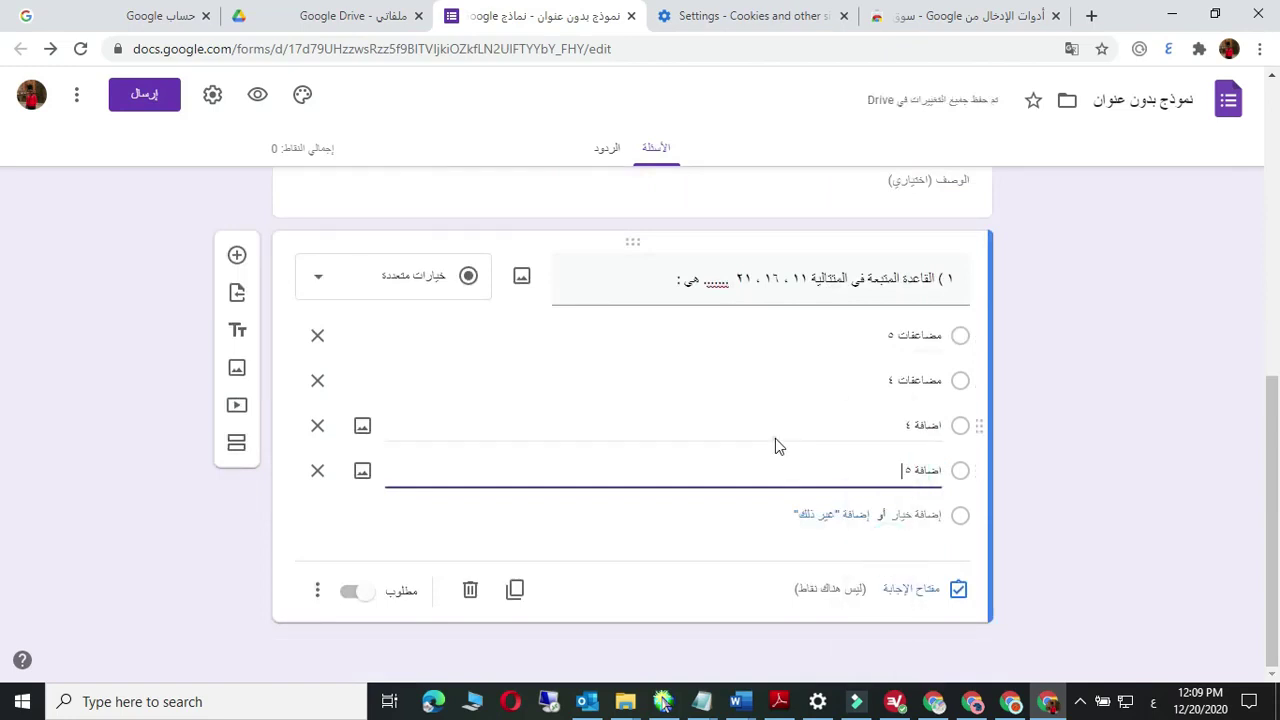
left_click(733, 476)
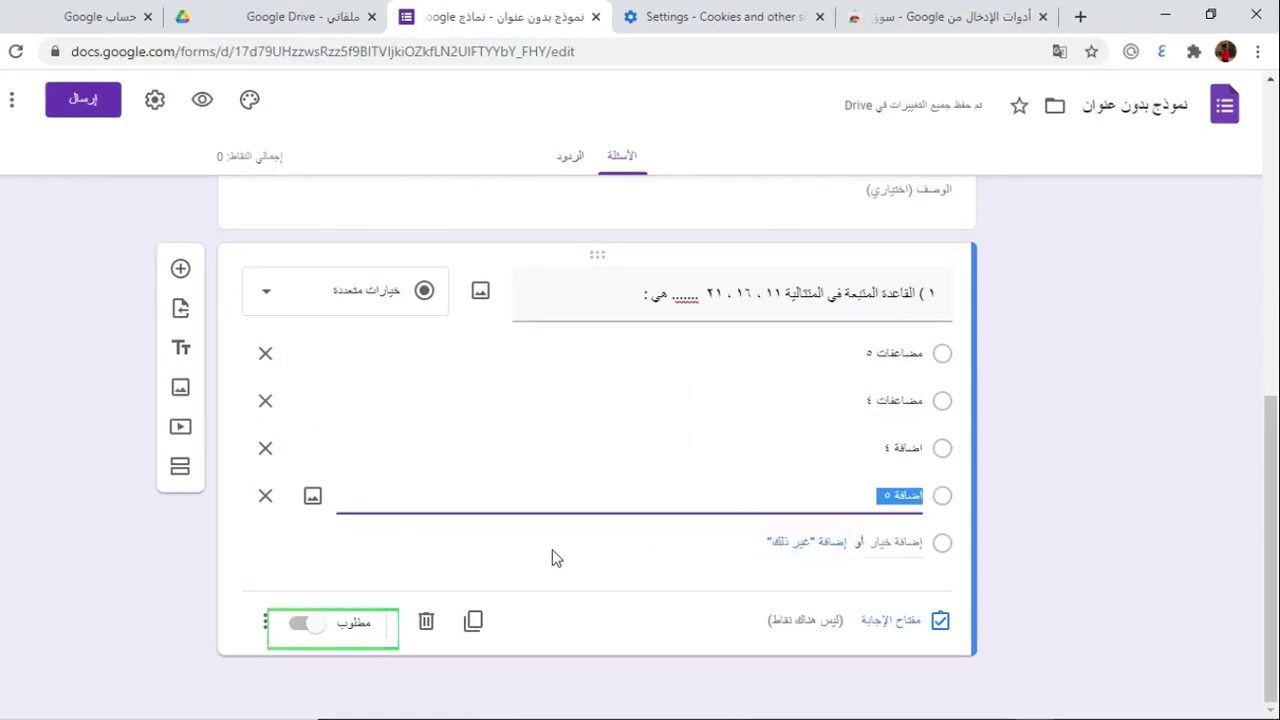
In the question's answer key, mark "مضاعفات ٥" as the only correct answer and set its points to 2.
left_click(897, 621)
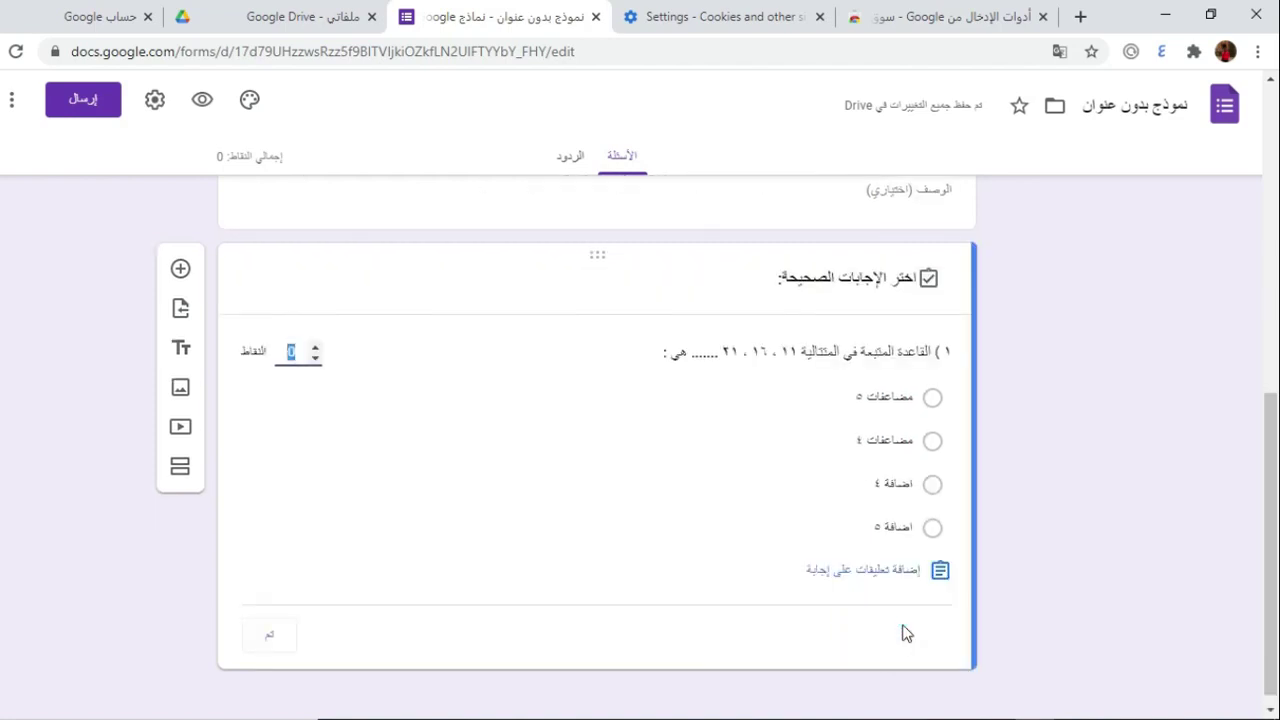
left_click(931, 405)
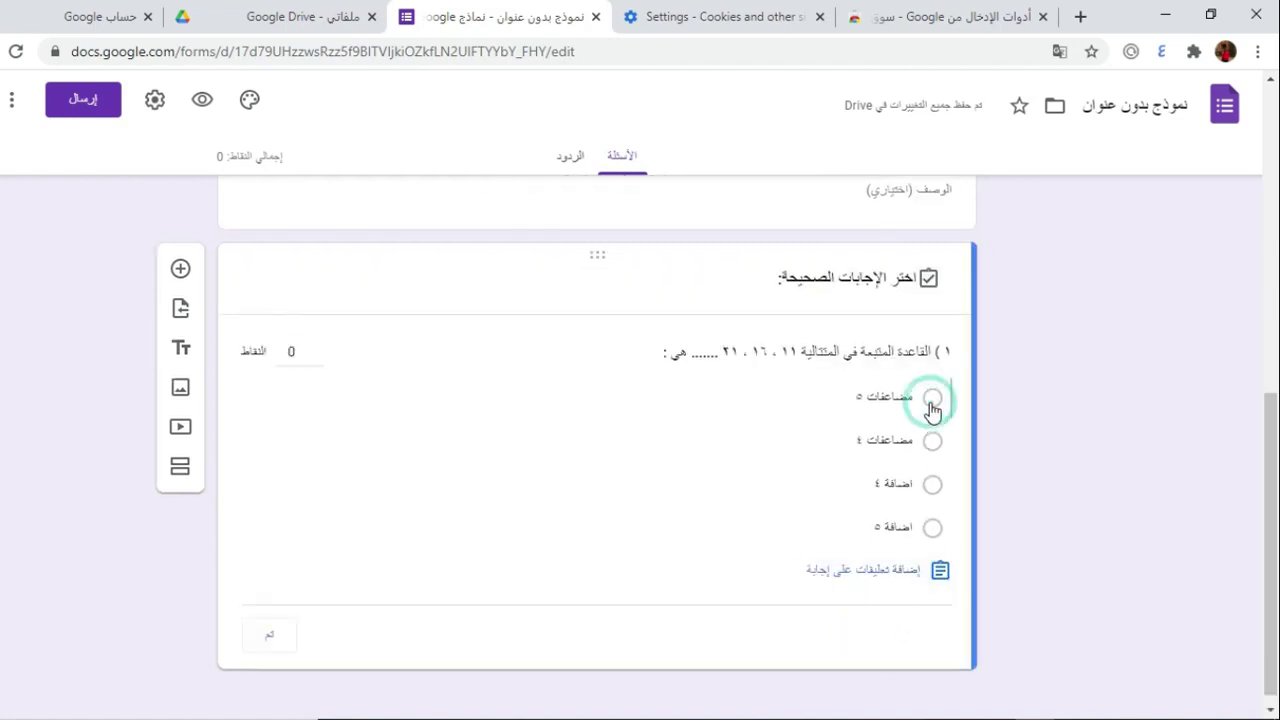
left_click(292, 352)
type("2")
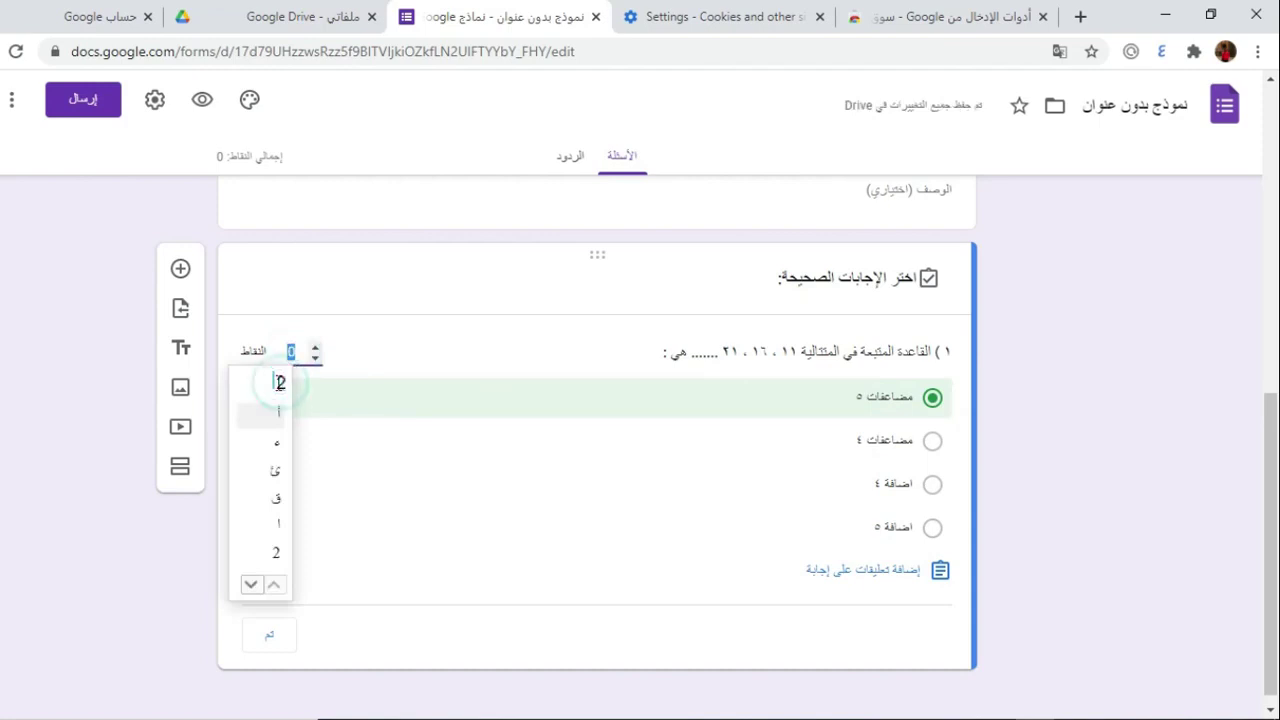
left_click(270, 552)
left_click(314, 350)
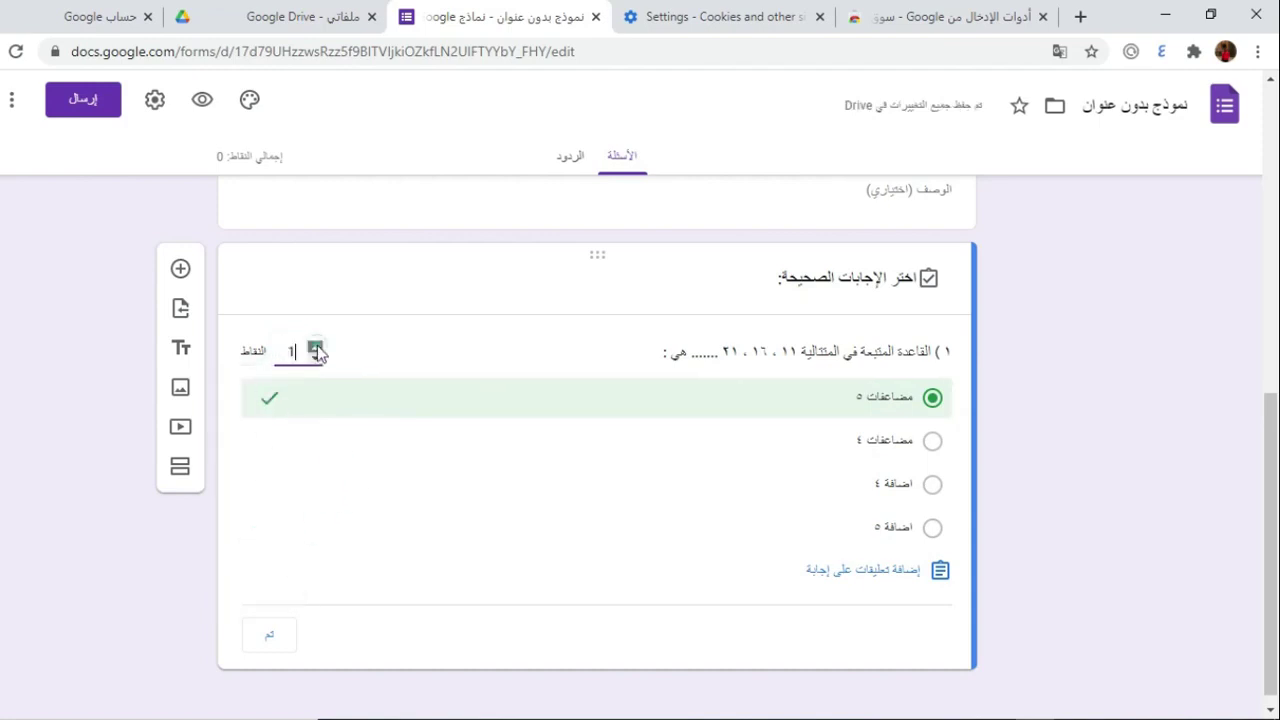
left_click(367, 441)
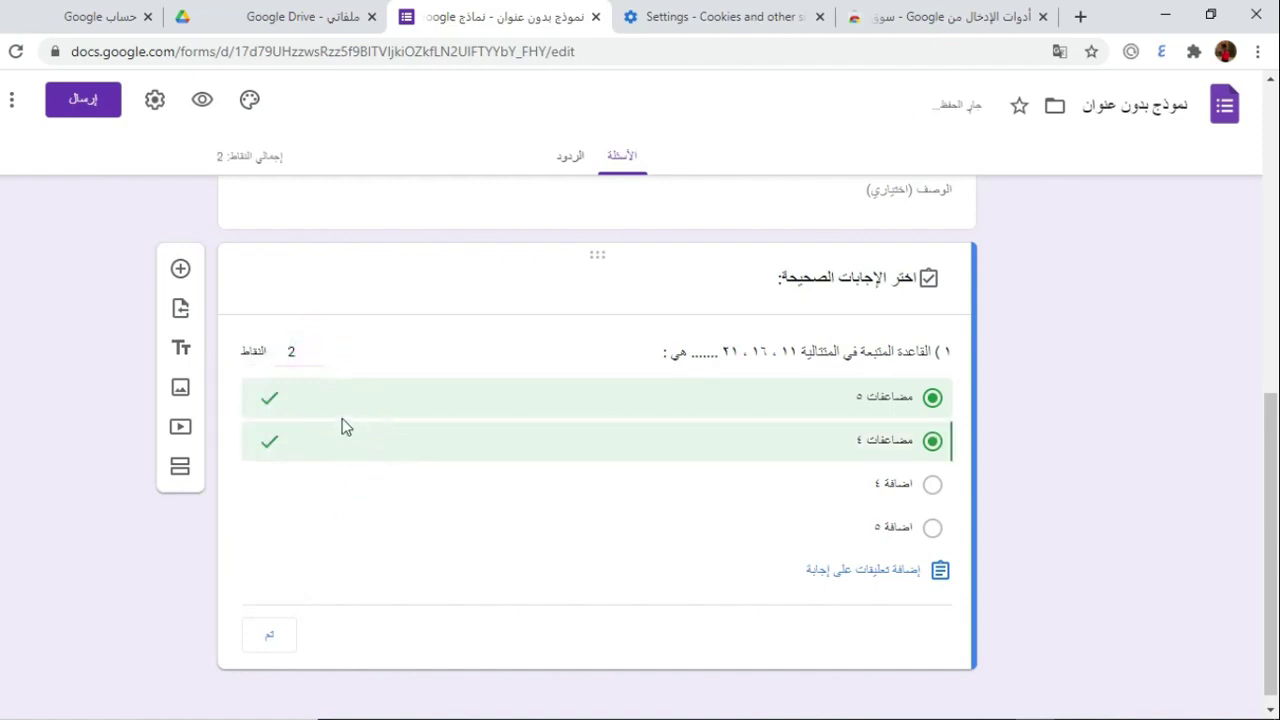
left_click(420, 440)
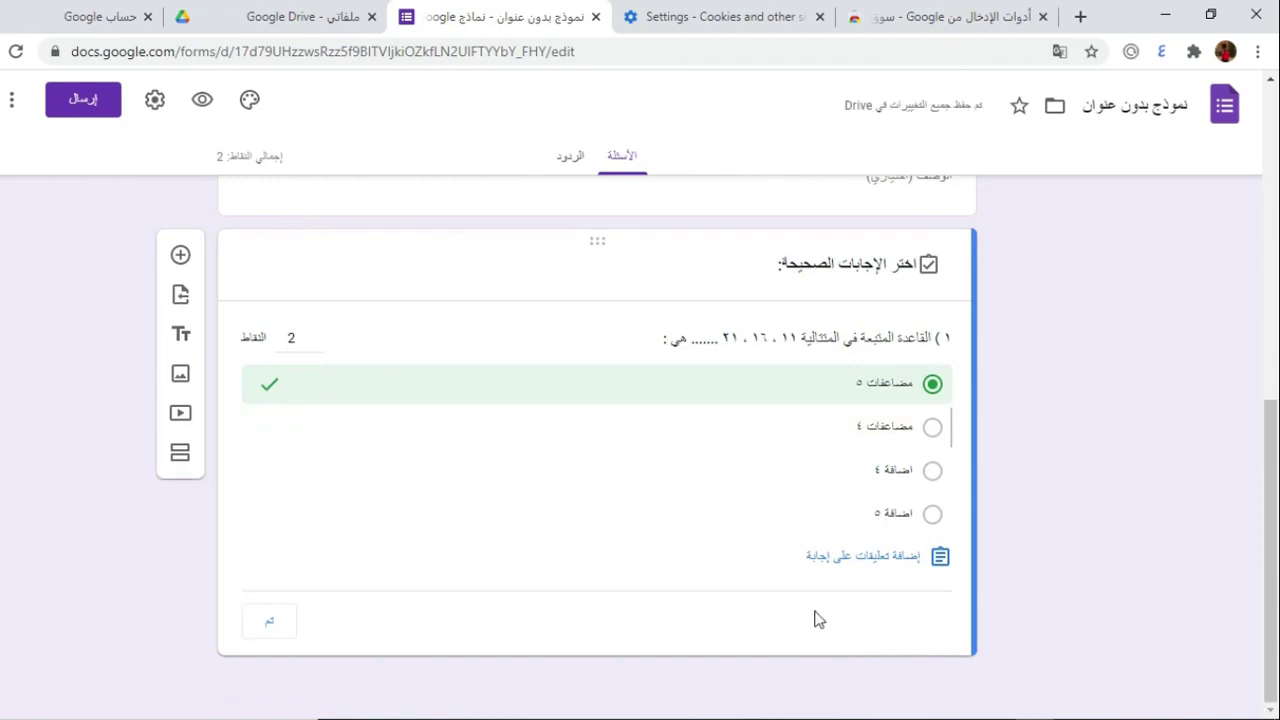
Add a multiple-choice question below the first one and title it "المتتالية التي تبدأ ب ١٠ وتطرح في كل مرة ٤ هي :".
left_click(182, 257)
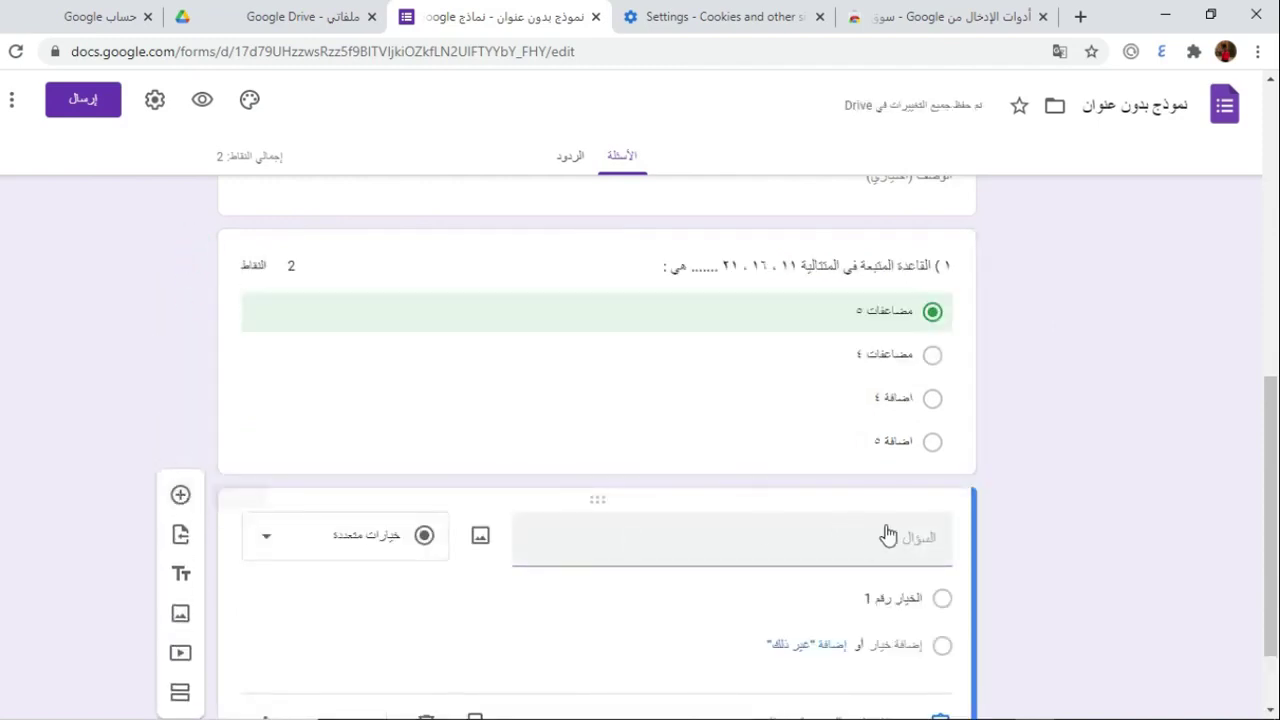
left_click(931, 540)
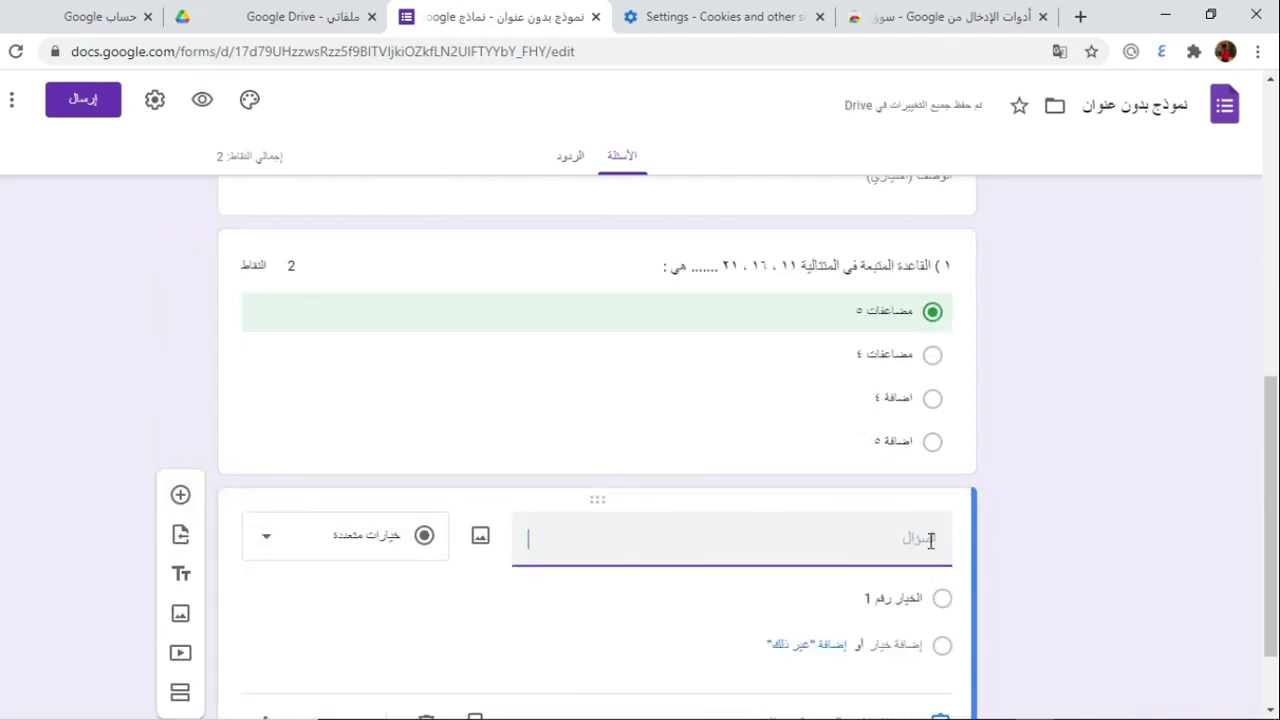
type("٢")
type("المتتالية التي")
type(" تبدأ ب ١٠ وتطرح في كل مرة ٤ هي :")
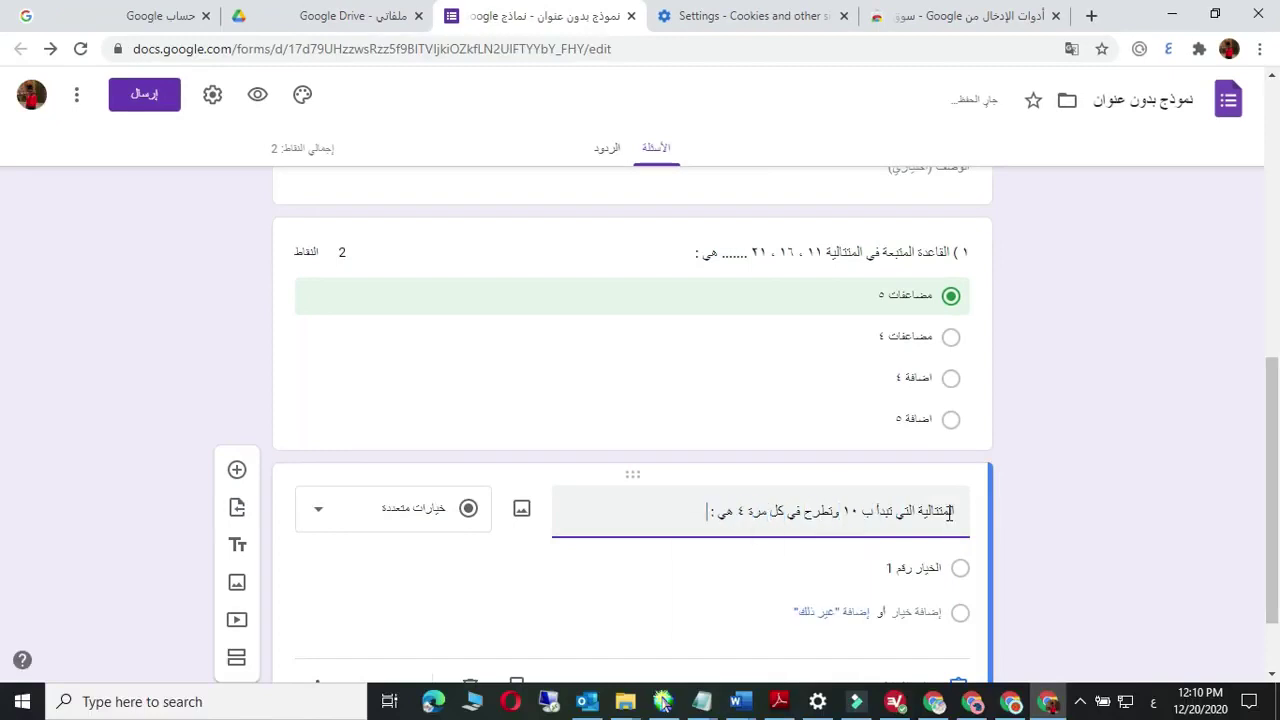
Enter "١٠ ، ١٤ ، ١٨ ، ......" as the first answer option of the second math question.
left_click(925, 568)
type("١٠ ، ١٤ ، ١٨ ......")
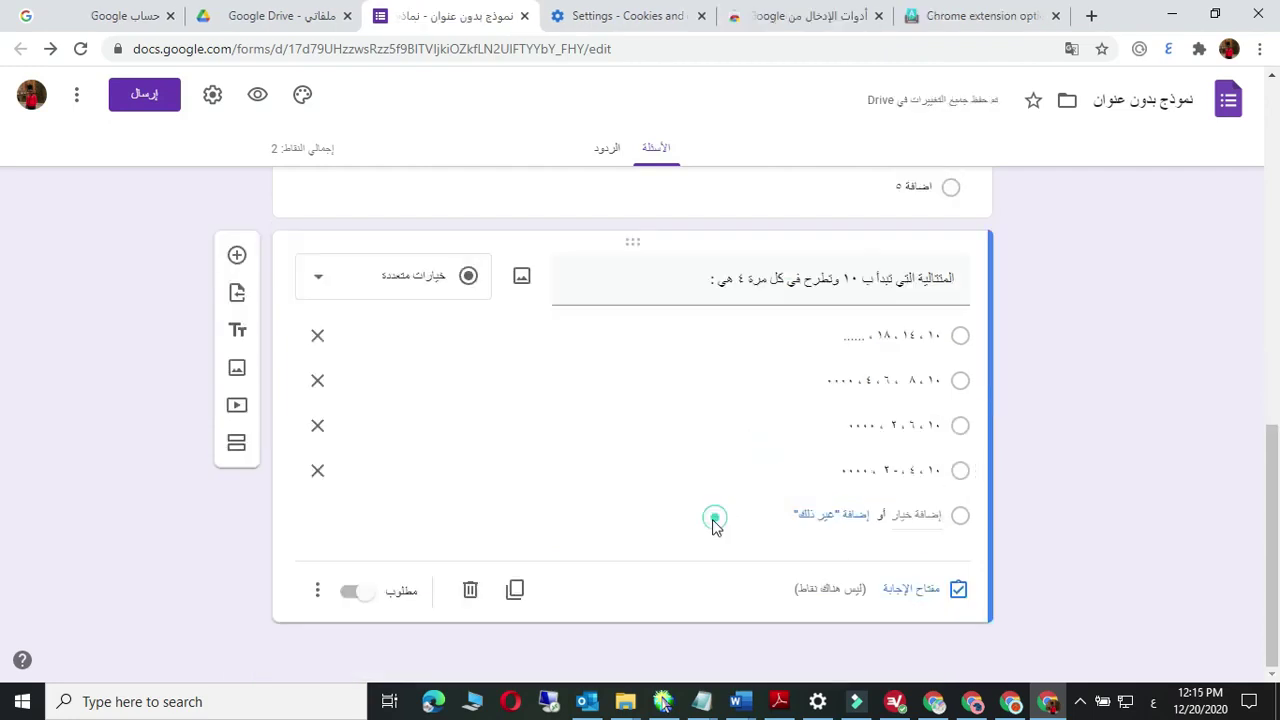
Prefix the title of the second math question with "أ)".
scroll(1058, 330, "up", 3)
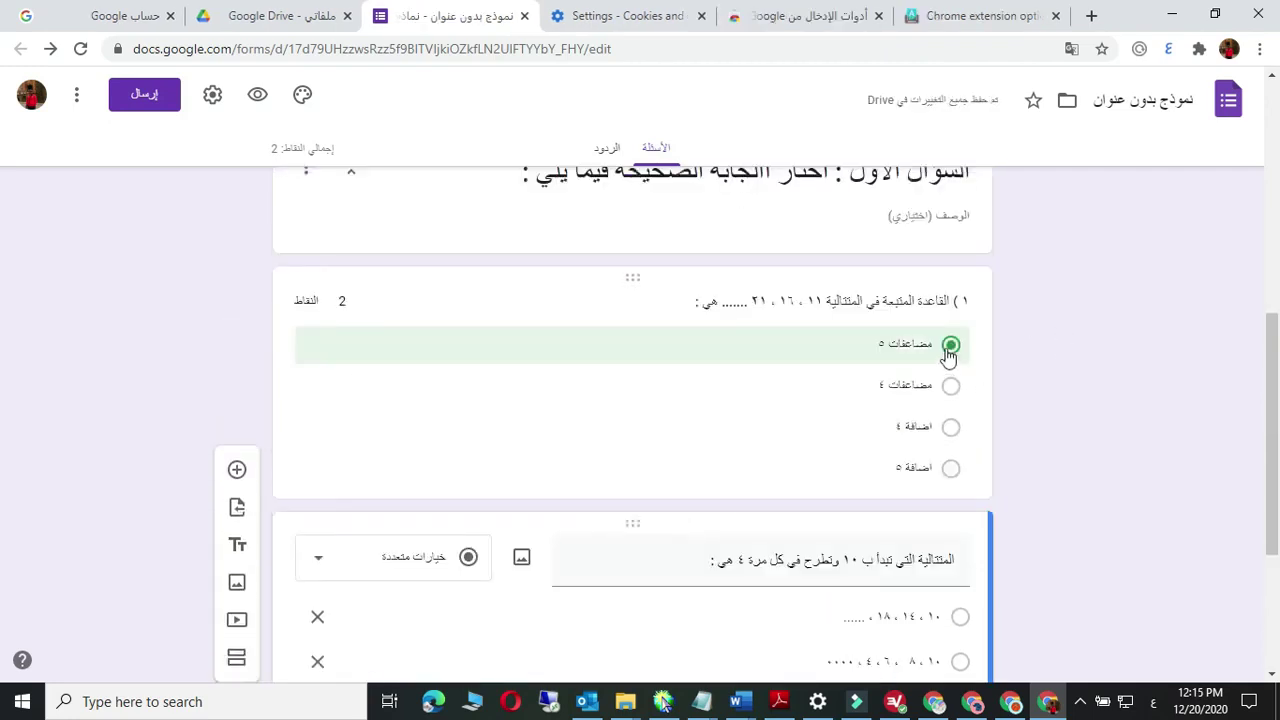
triple_click(960, 560)
left_click(958, 565)
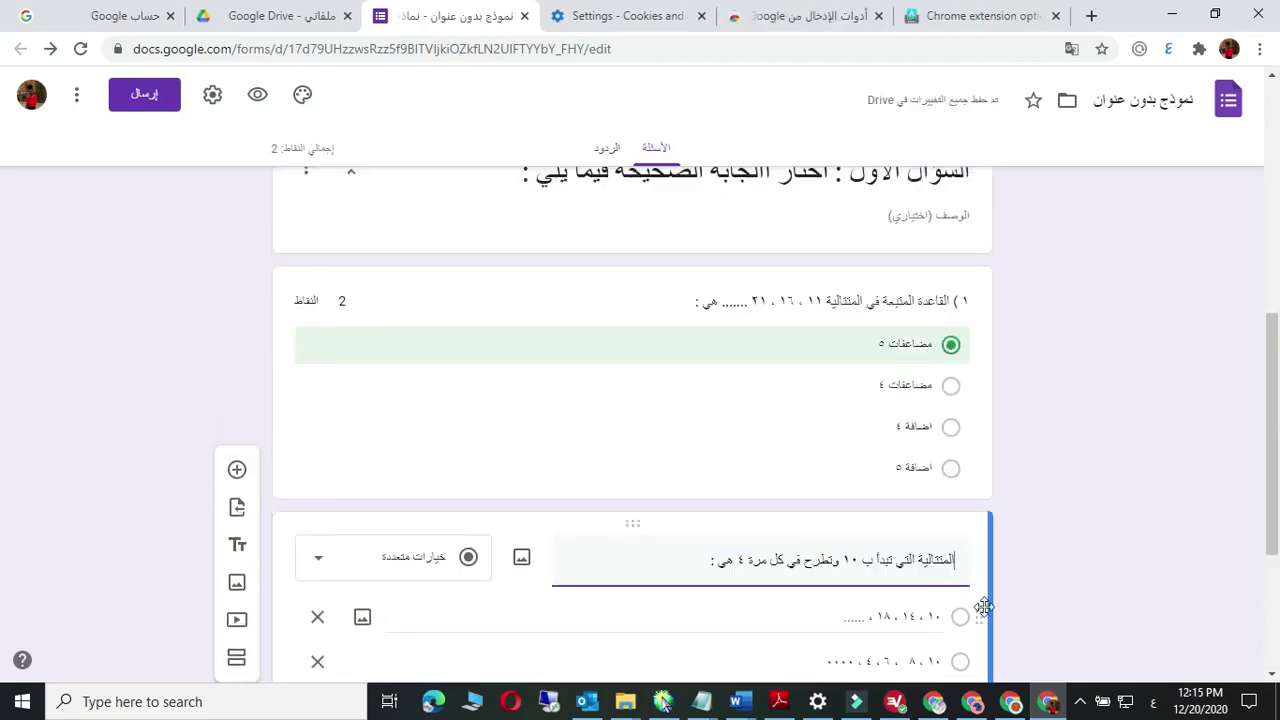
type("أ)")
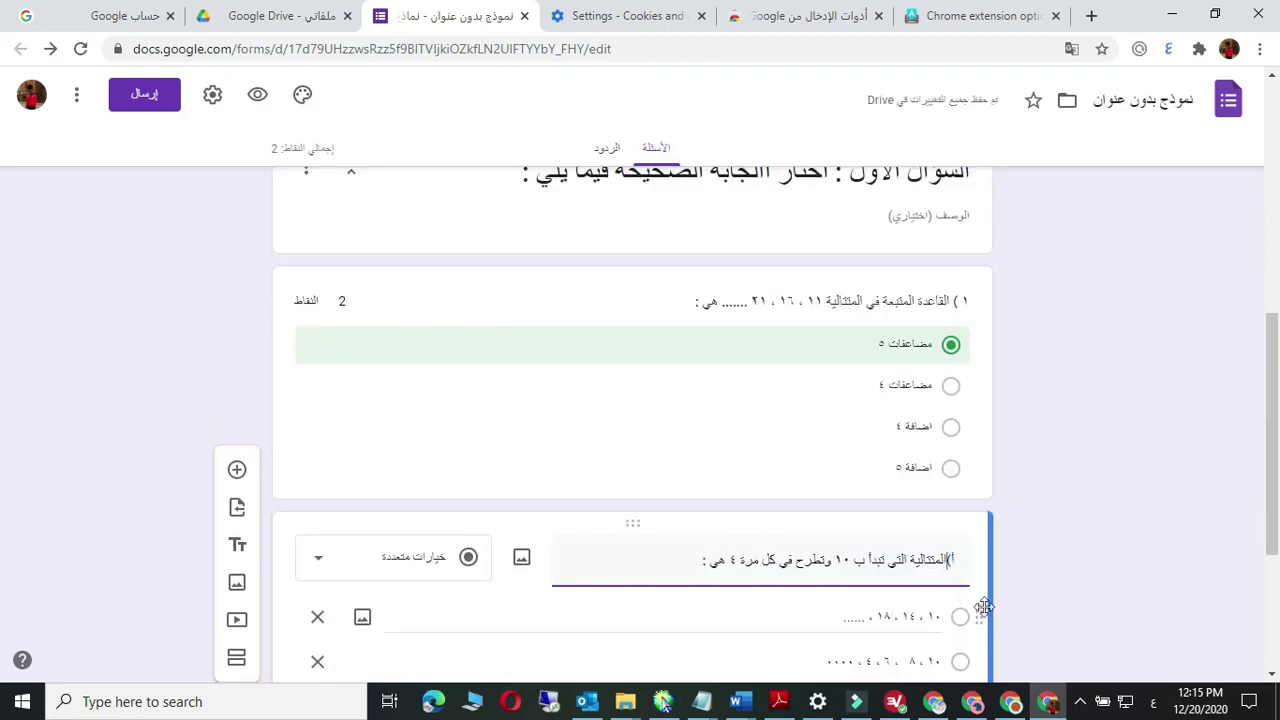
In the second math question's answer key, mark "١٠ ، ٦ ، ٢ ، ٠٠٠٠" as correct and set its points to 2.
scroll(871, 409, "down", 3)
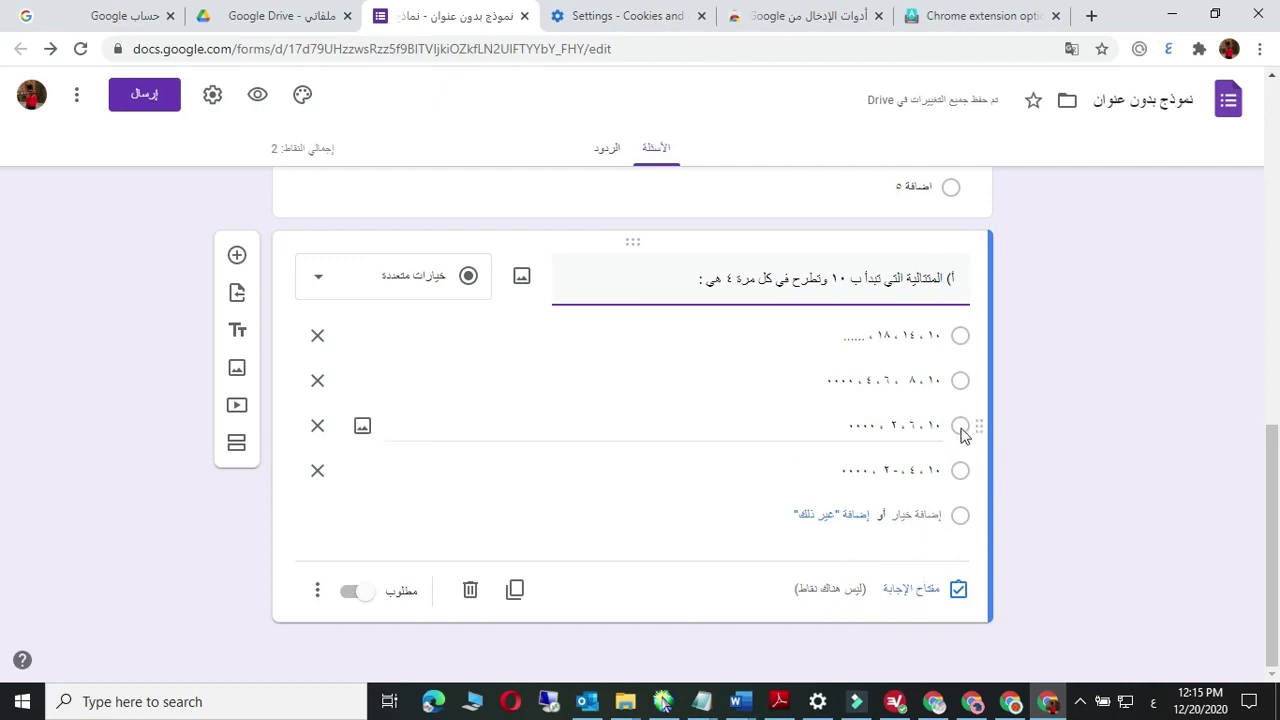
left_click(927, 596)
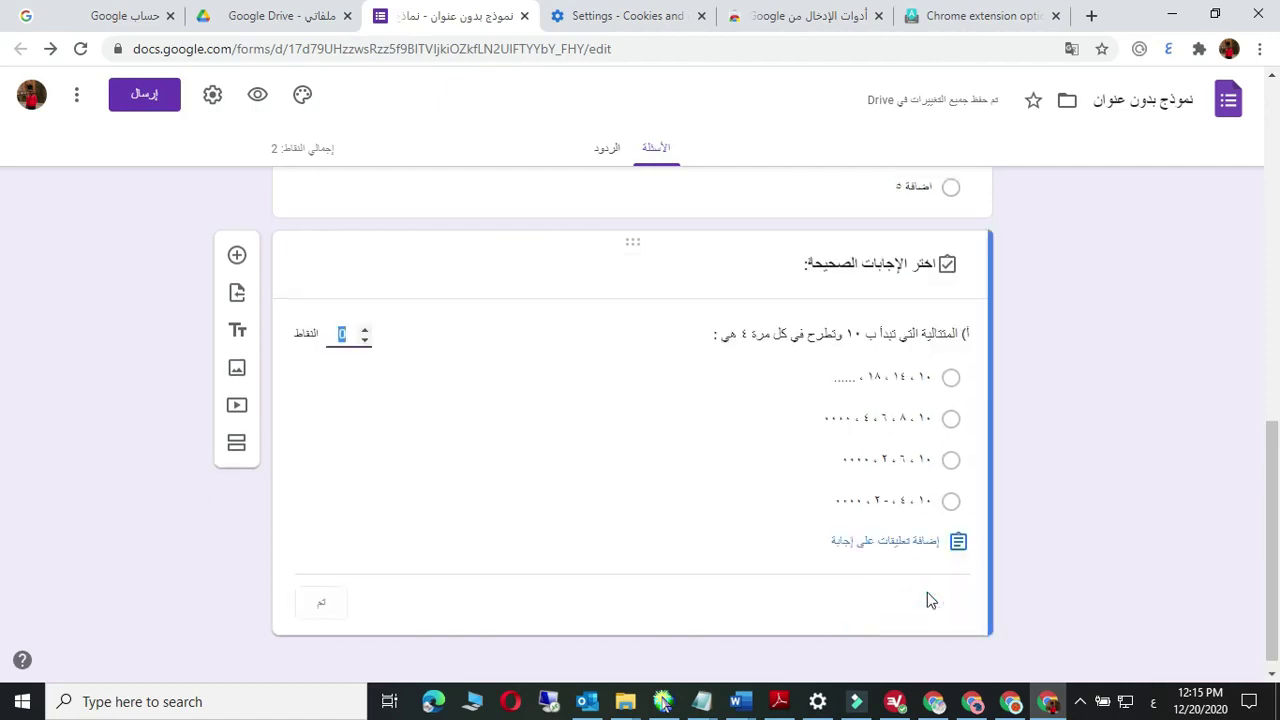
left_click(951, 459)
left_click(343, 332)
type("2")
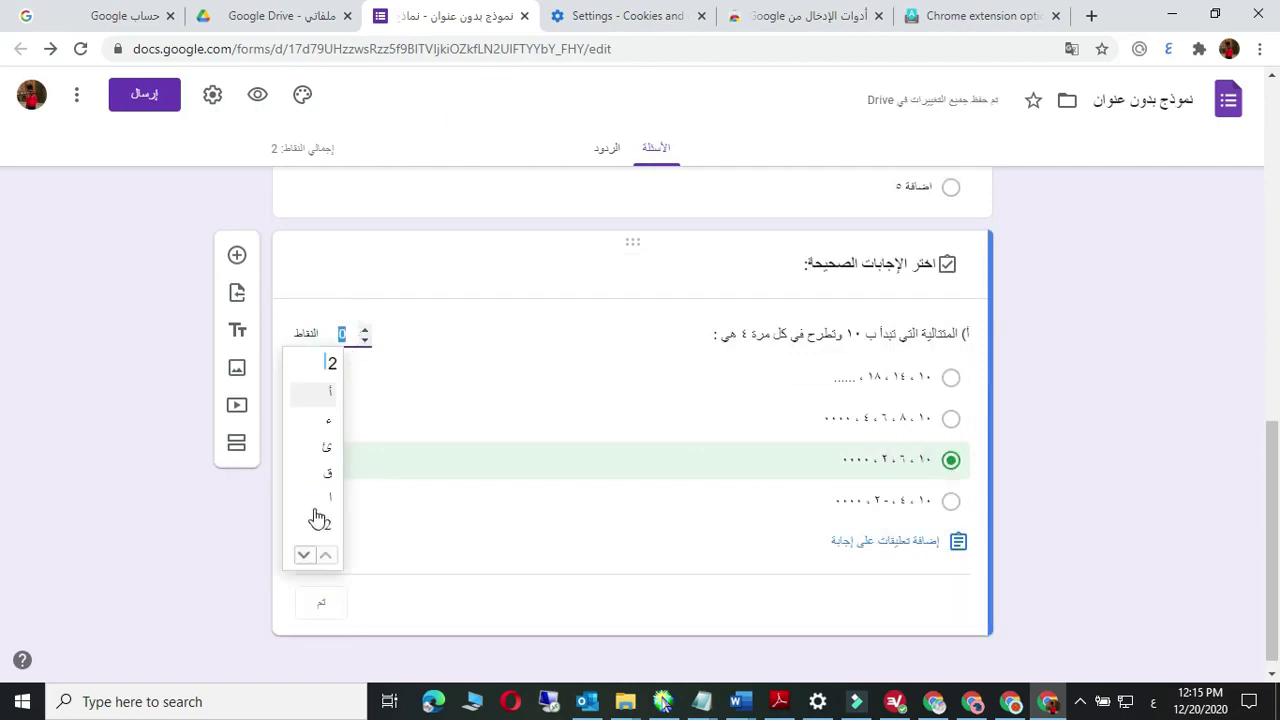
left_click(408, 338)
scroll(1032, 456, "down", 1)
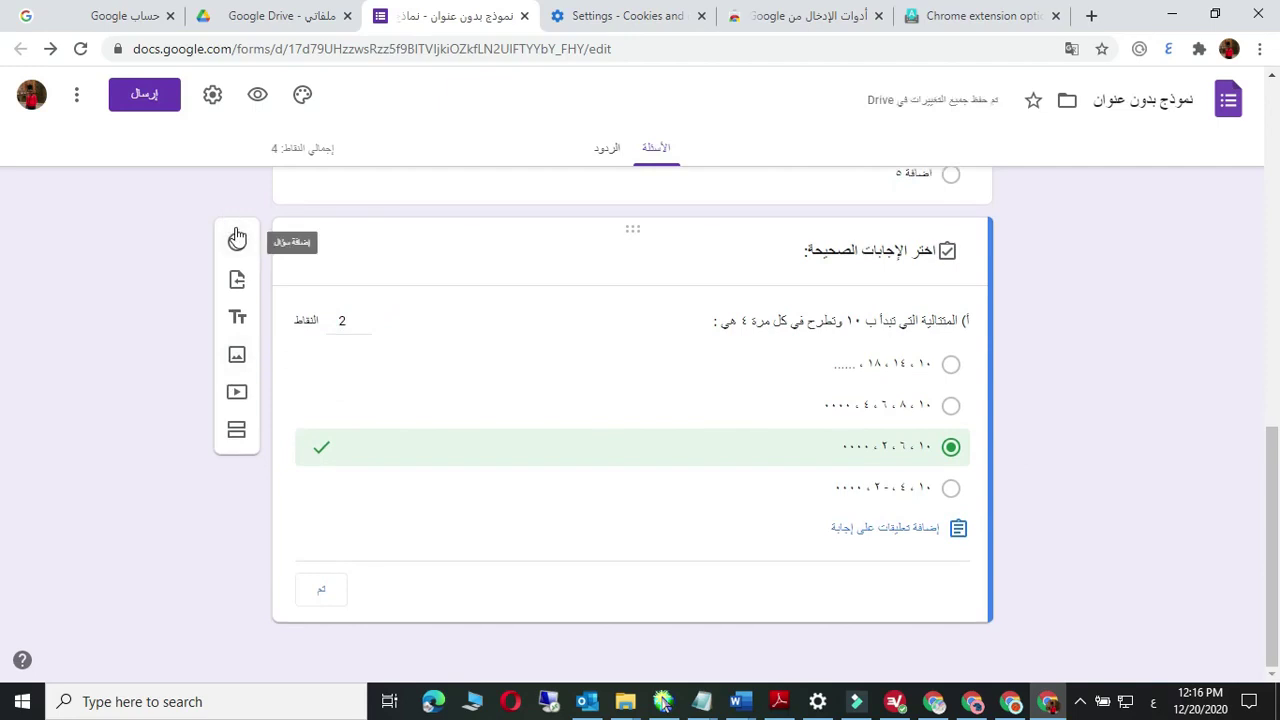
Add a new section after the second math question and title it "السؤال الثاني".
scroll(454, 443, "up", 2)
scroll(297, 414, "down", 2)
left_click(236, 429)
type("السؤال الثاني")
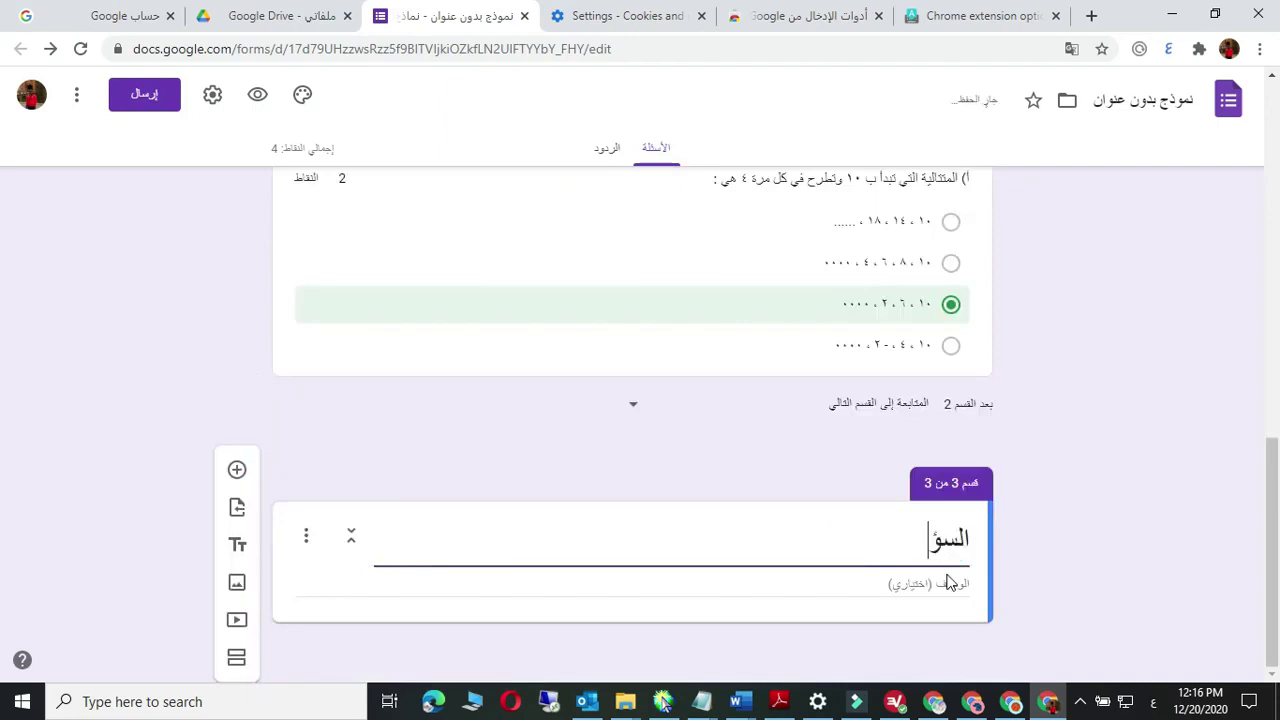
Add a question to the new section, titled "استخدم الارقام ٥ ، ٣ ، ٩ ، ١ ، ٤ لتكوين ٤ أعداد مختلفة من ٥ أرقام ثم رتبها تصاعدياً.".
left_click(237, 469)
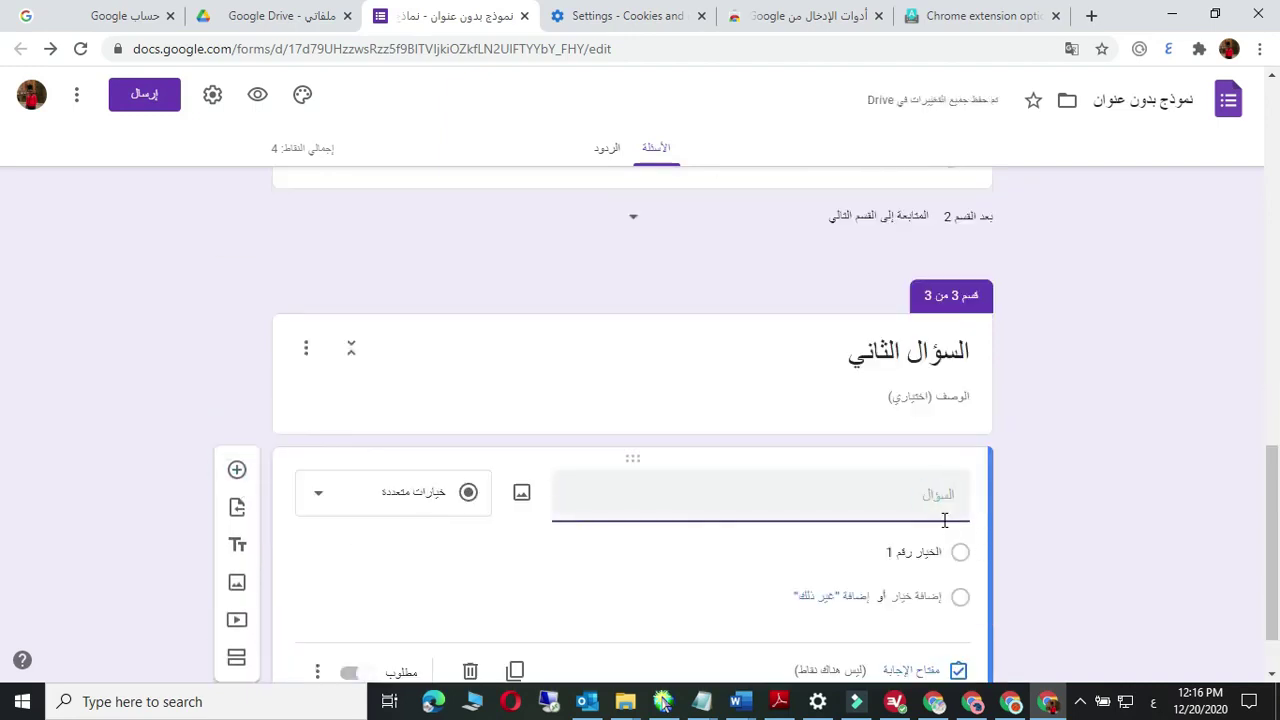
type("استخدم الارقام")
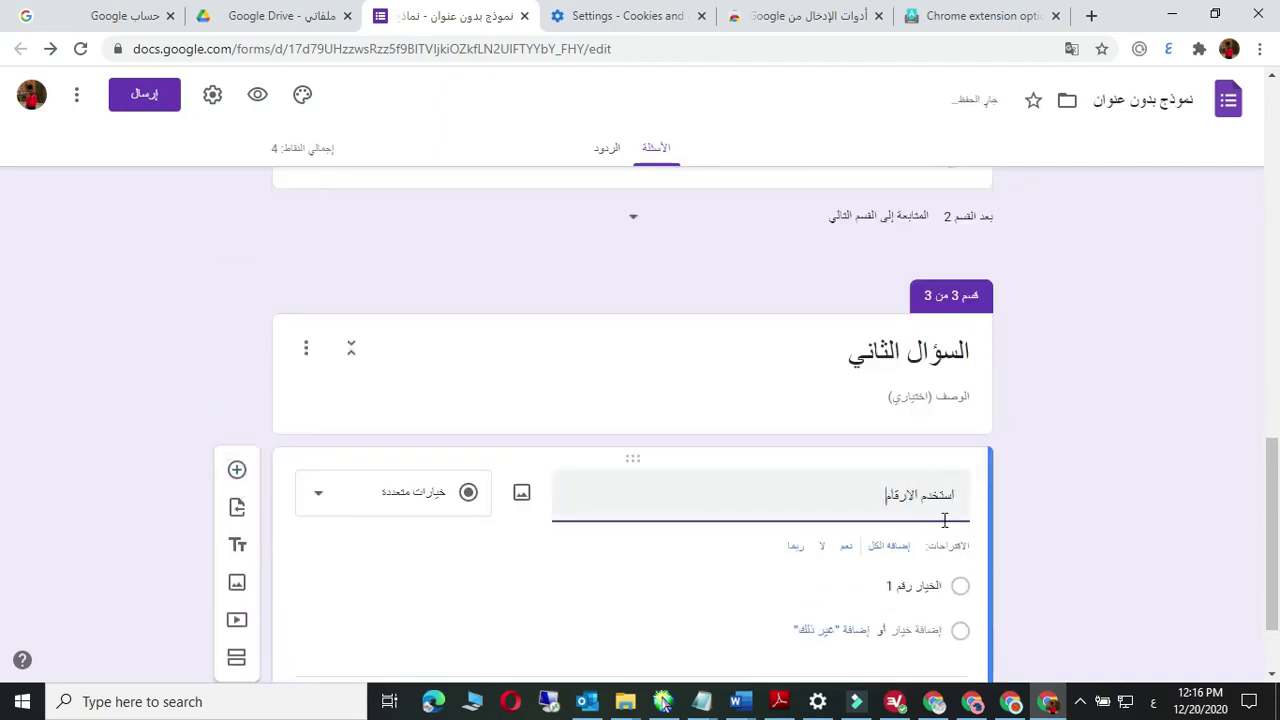
type(" ٥")
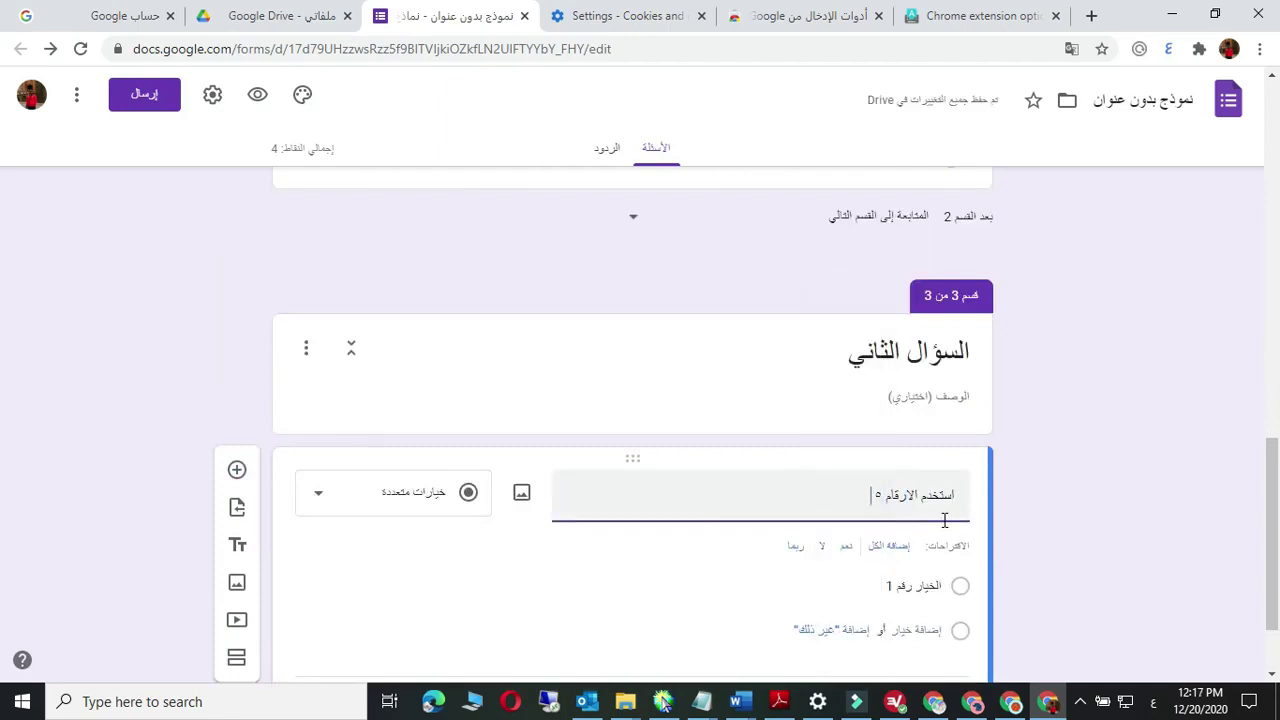
type(" ، ٣ ، ٩ ،")
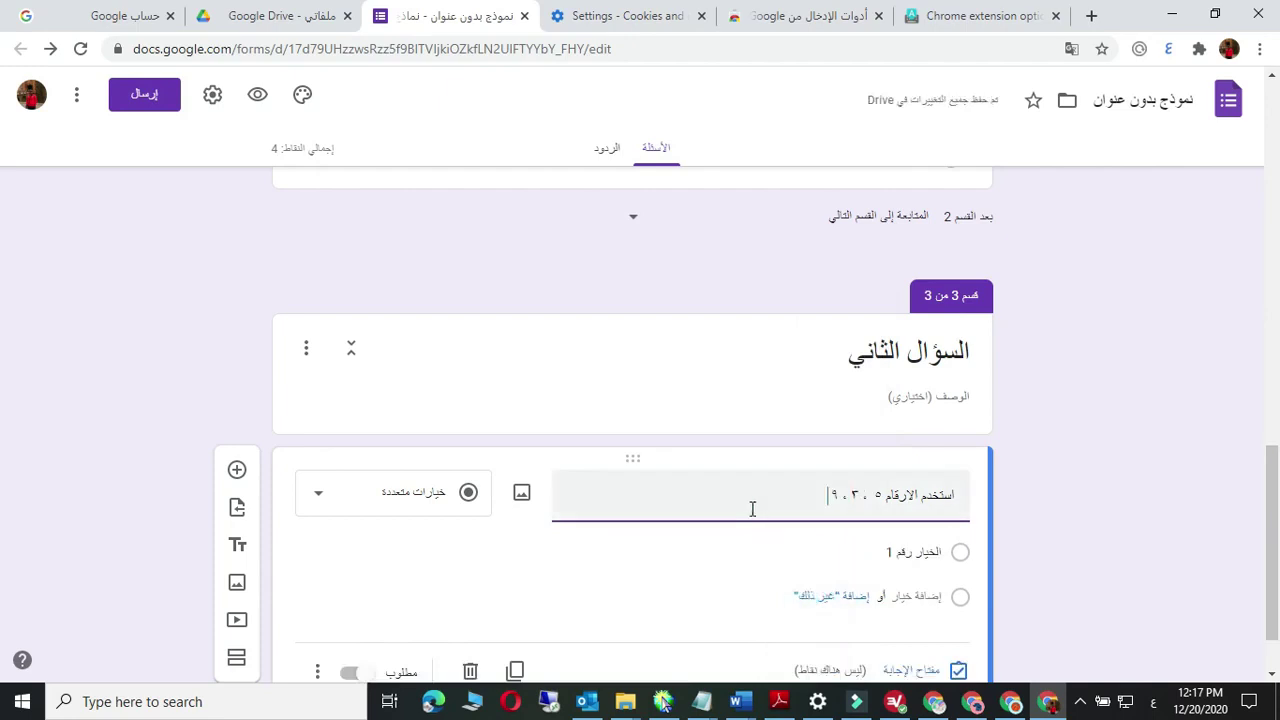
type("١ ،")
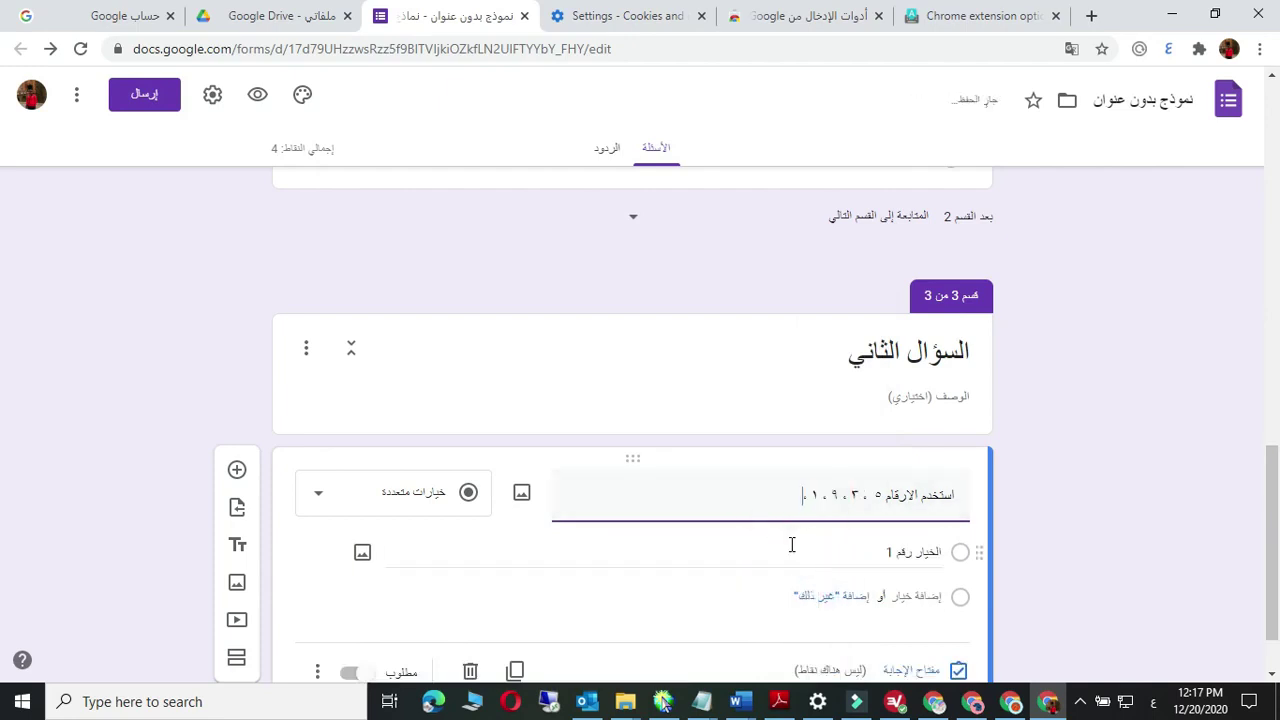
type(" ٤ لتكوين ٤ أعداد مختلفة من ٥ أرق")
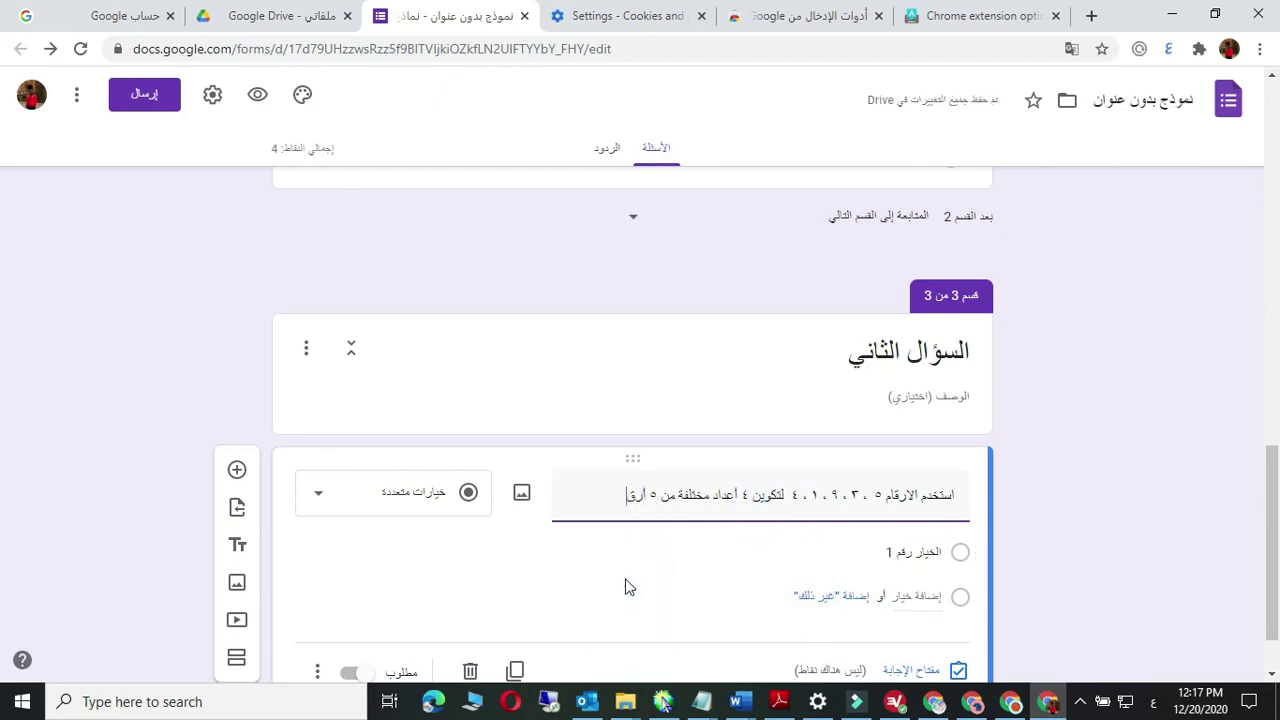
type("ام ثم رتبها تصاعدياً.")
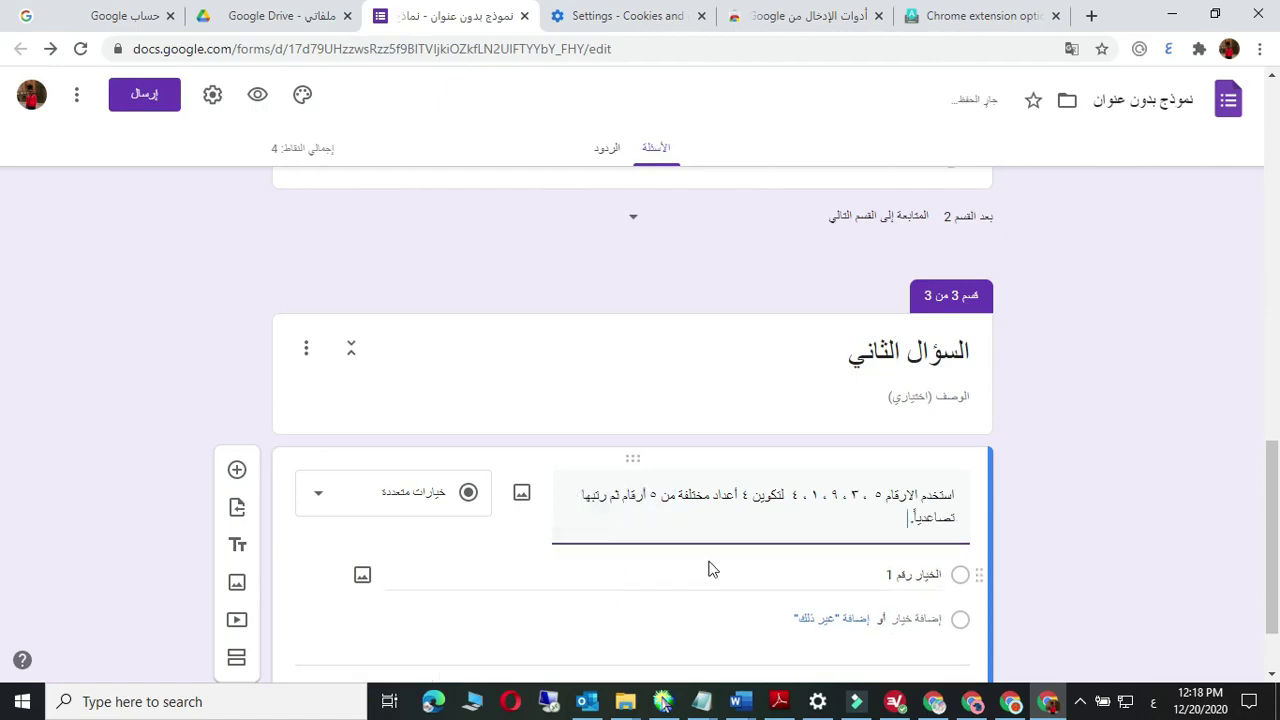
Change the type of the number-ordering question to paragraph (فقرة).
left_click(376, 500)
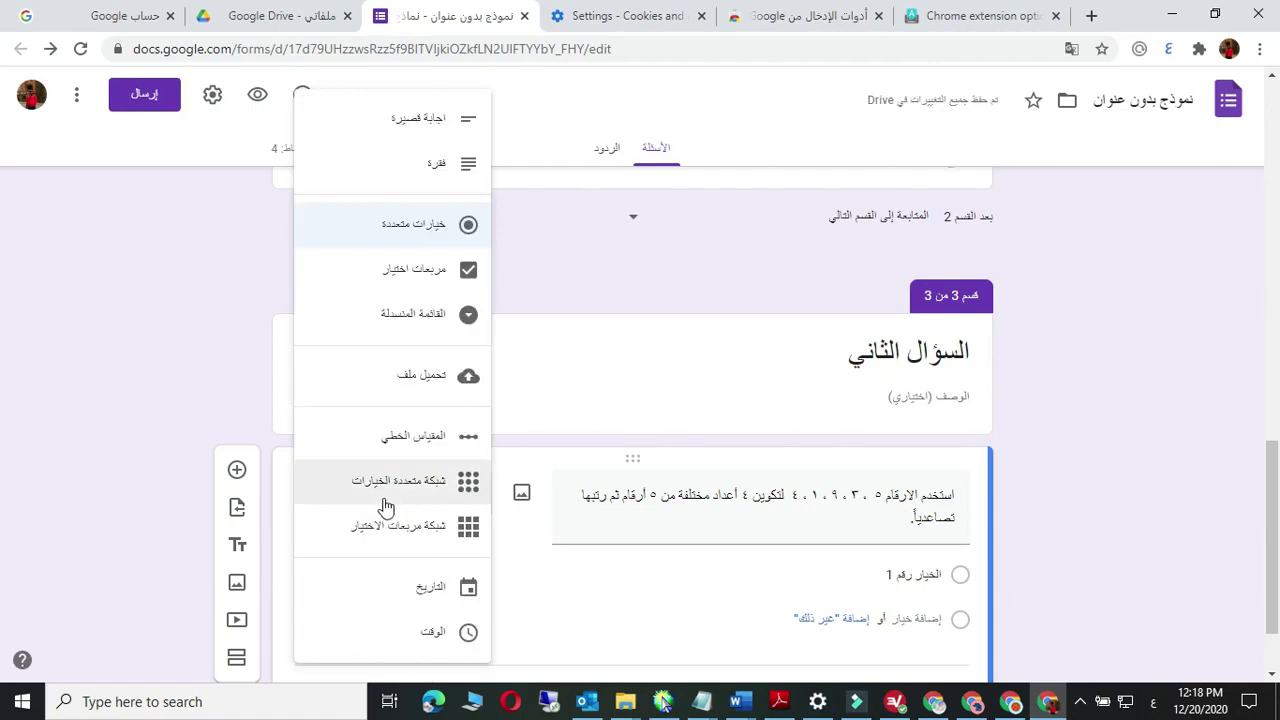
left_click(436, 163)
scroll(903, 470, "down", 1)
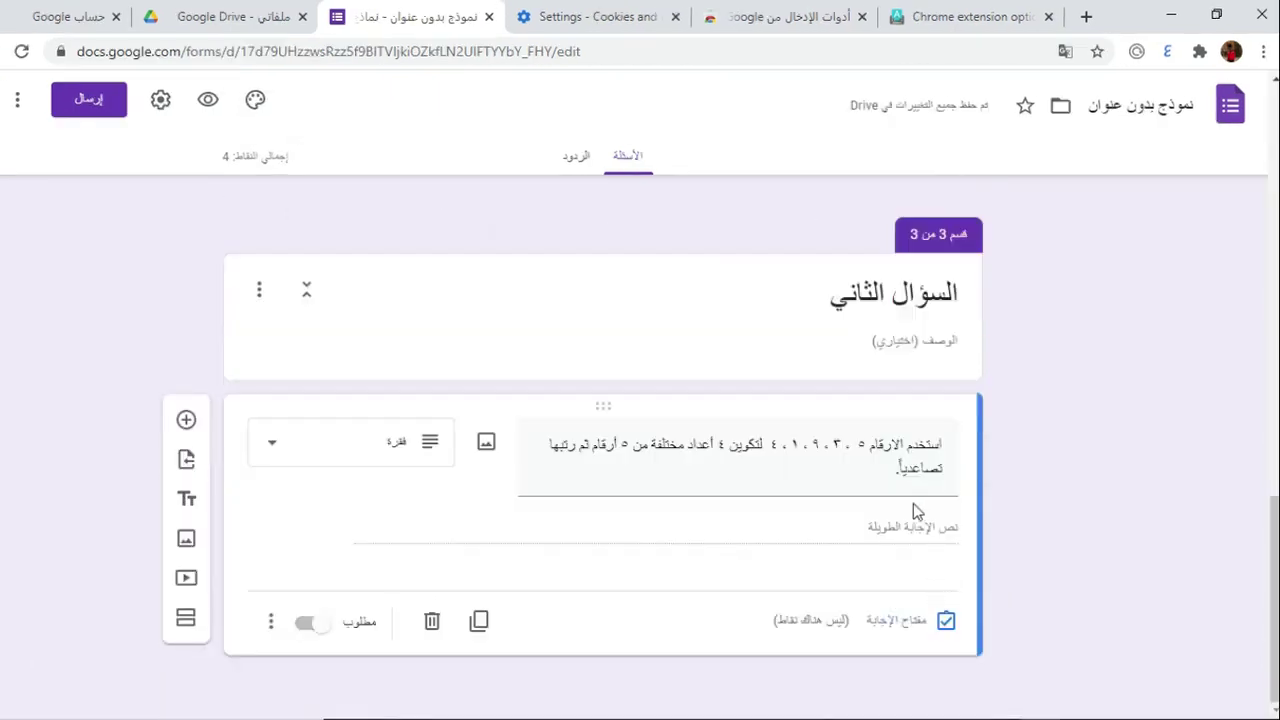
Prefix the paragraph question's title with "١)" and make the question required.
left_click(909, 528)
left_click(942, 443)
type("١)")
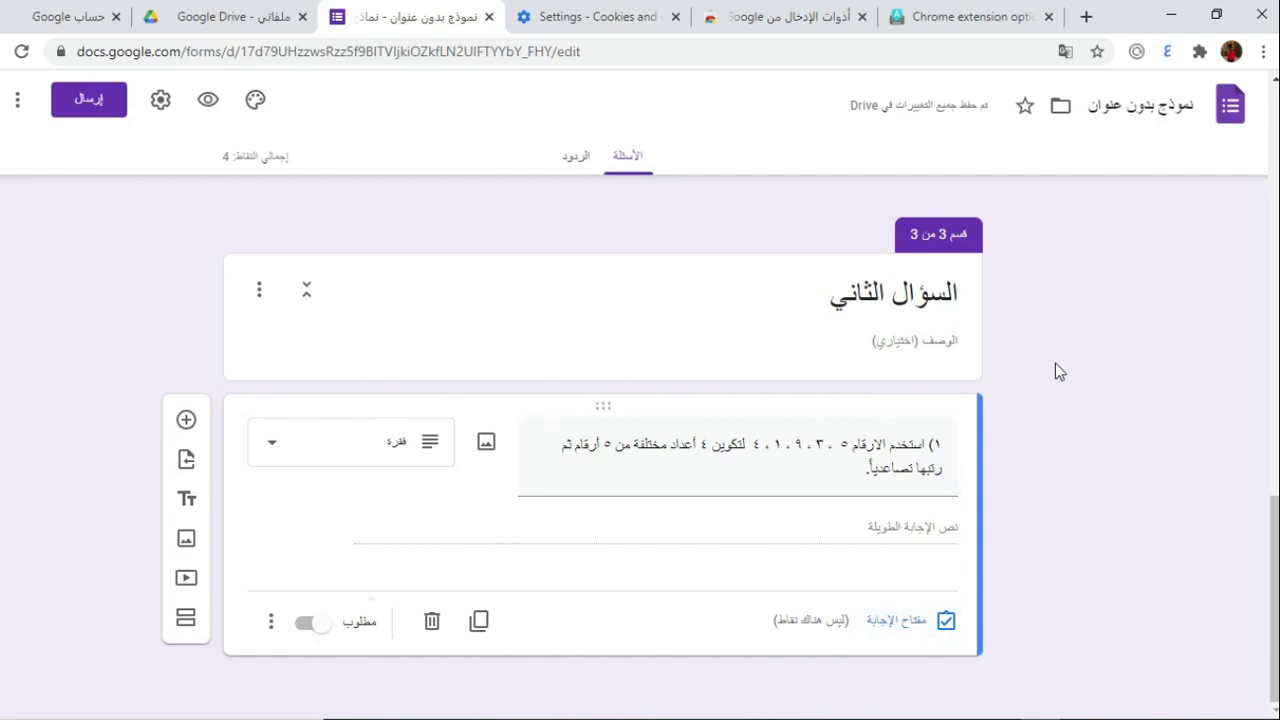
left_click(303, 625)
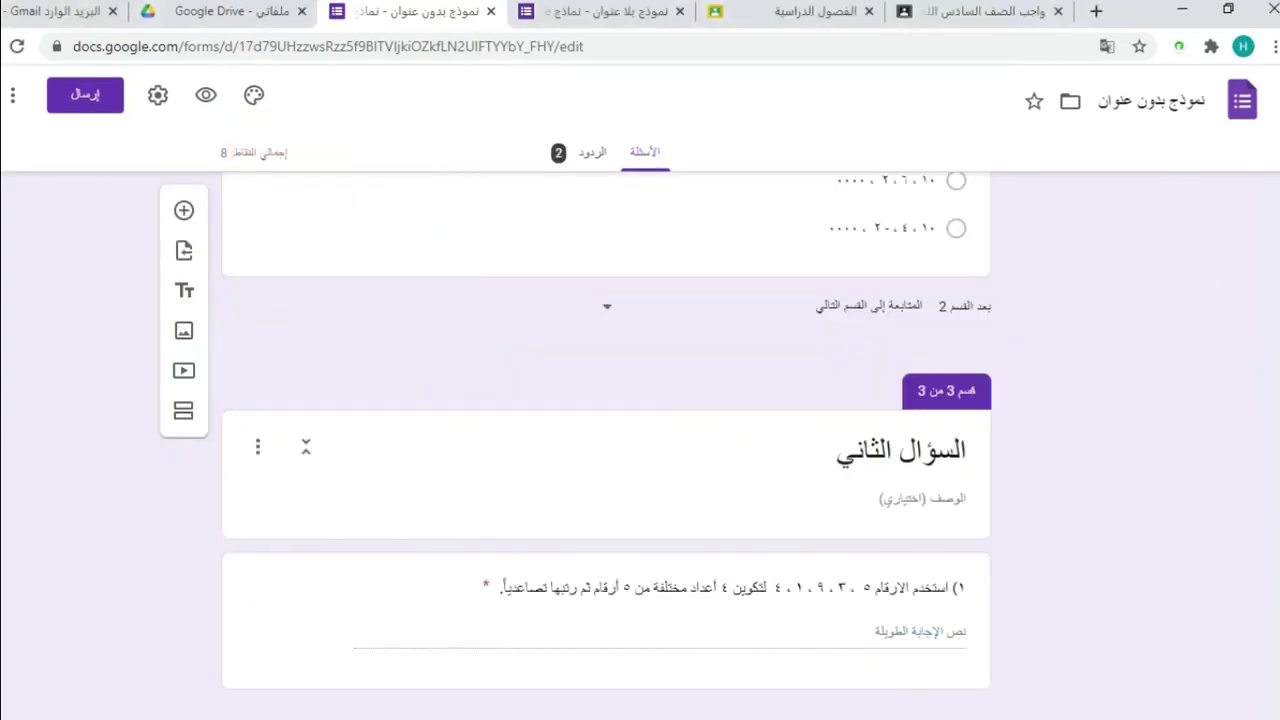
Rename the form as "اختبار رياضيات - صف خامس", using the same text for its displayed title.
scroll(1062, 433, "up", 10)
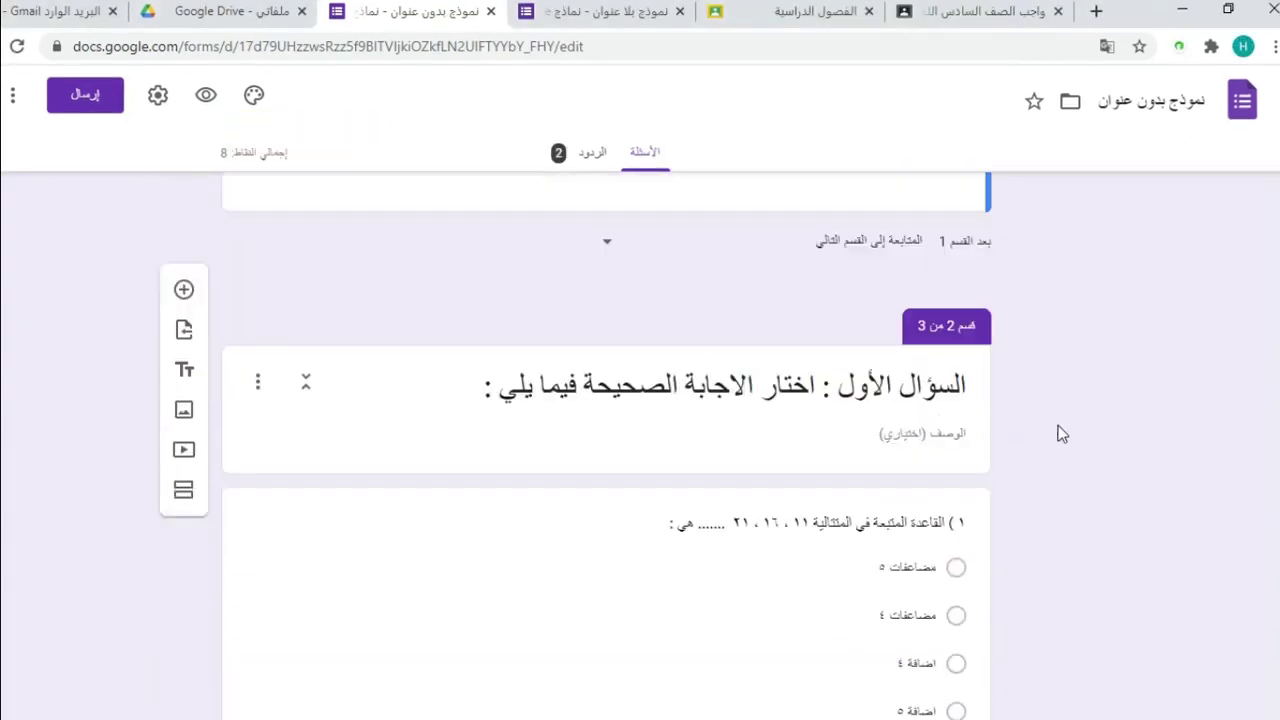
scroll(1062, 433, "up", 1)
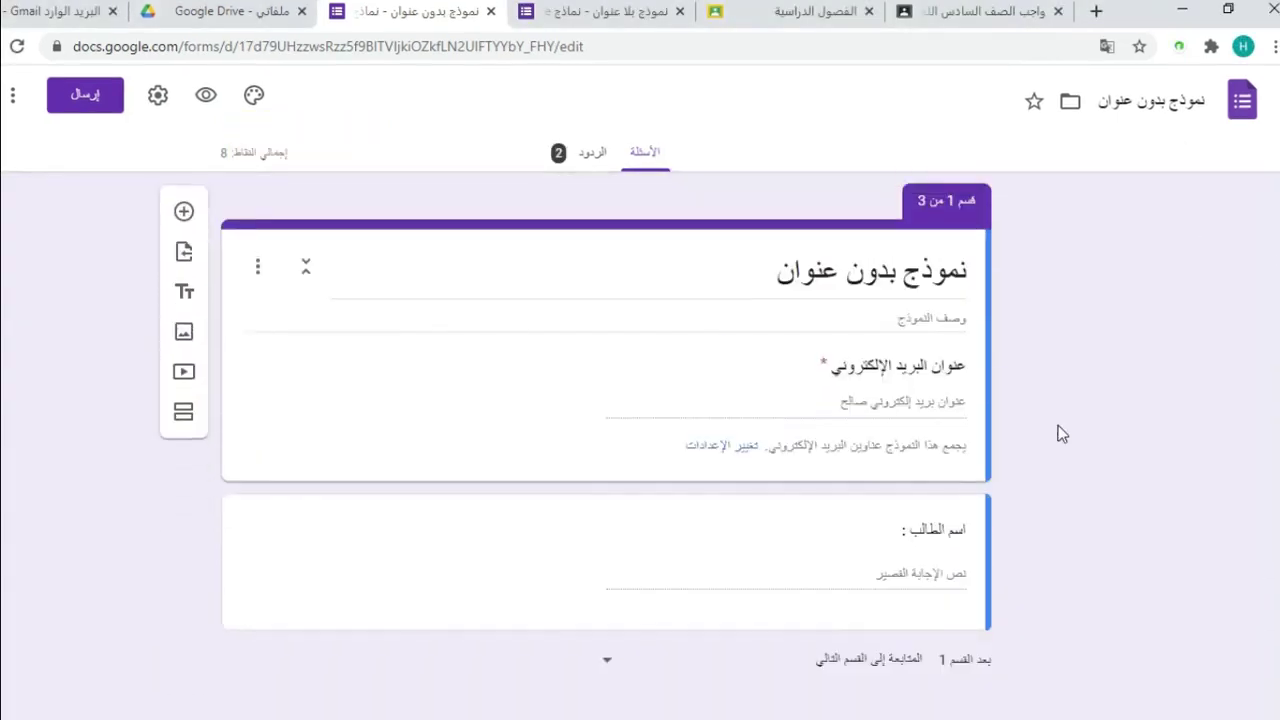
left_click(1148, 108)
key("BackSpace")
type("ت")
type("ختبا")
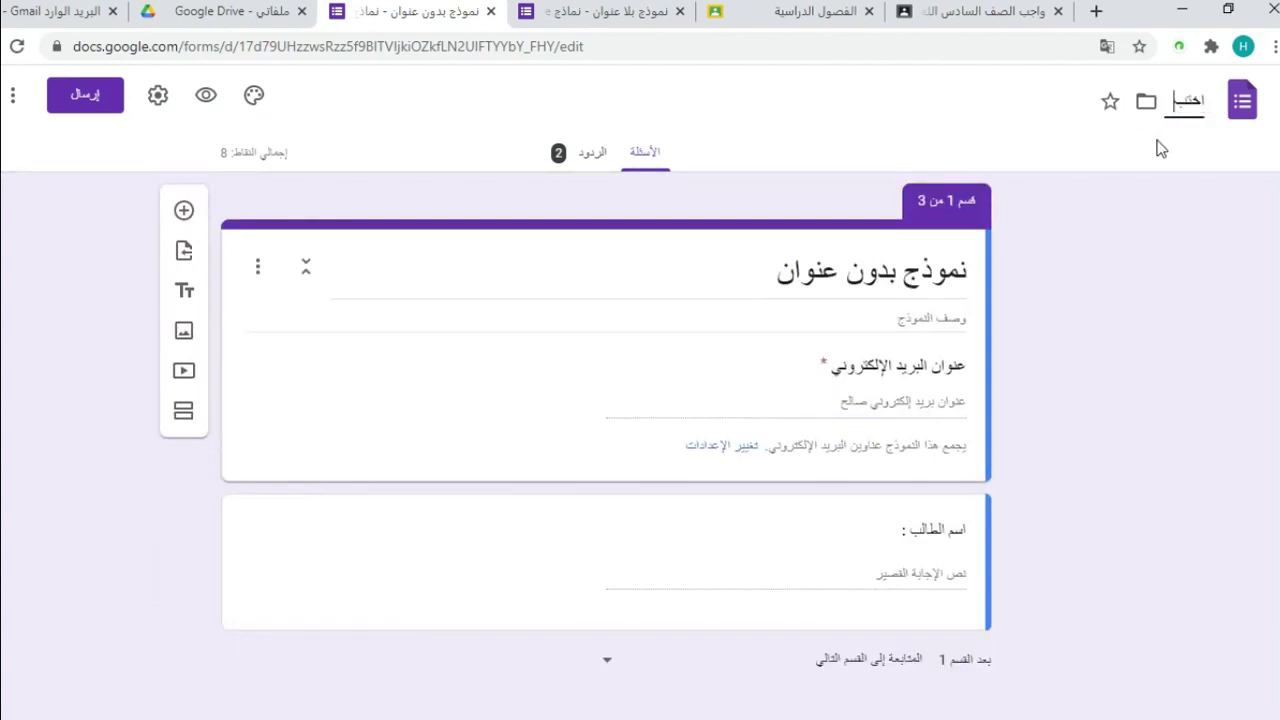
type("ر رياض")
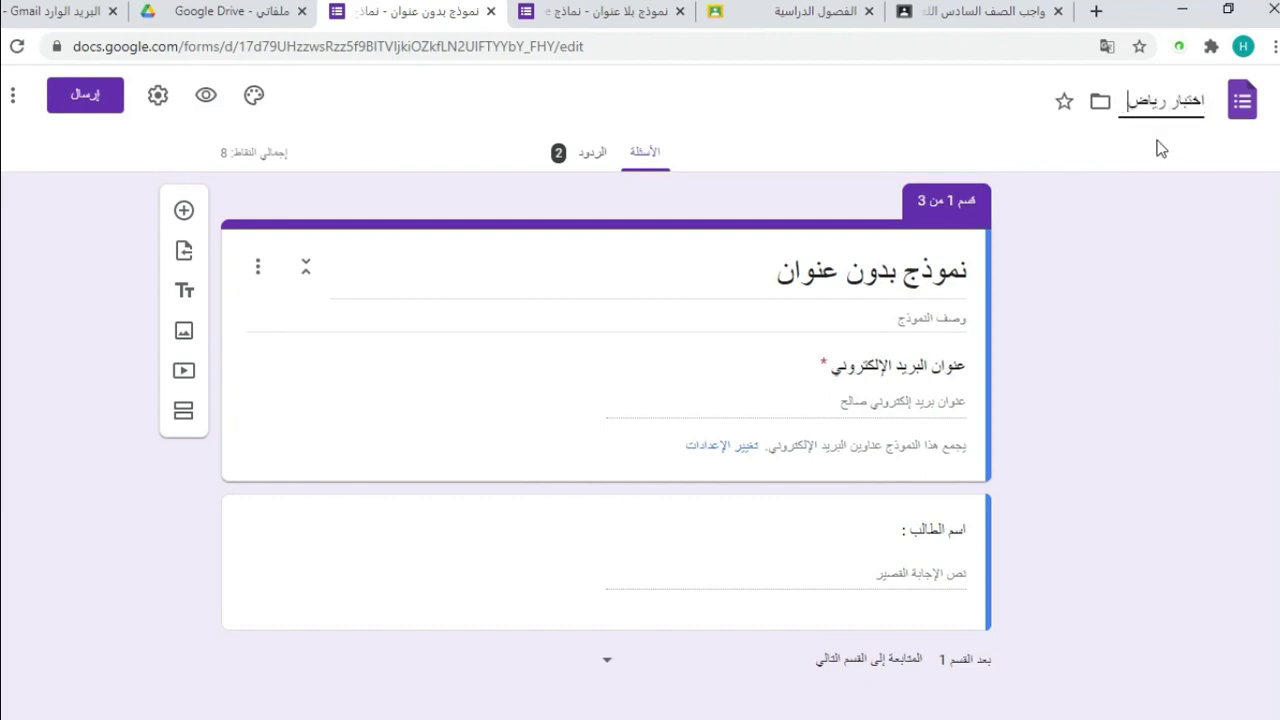
type("يات - ")
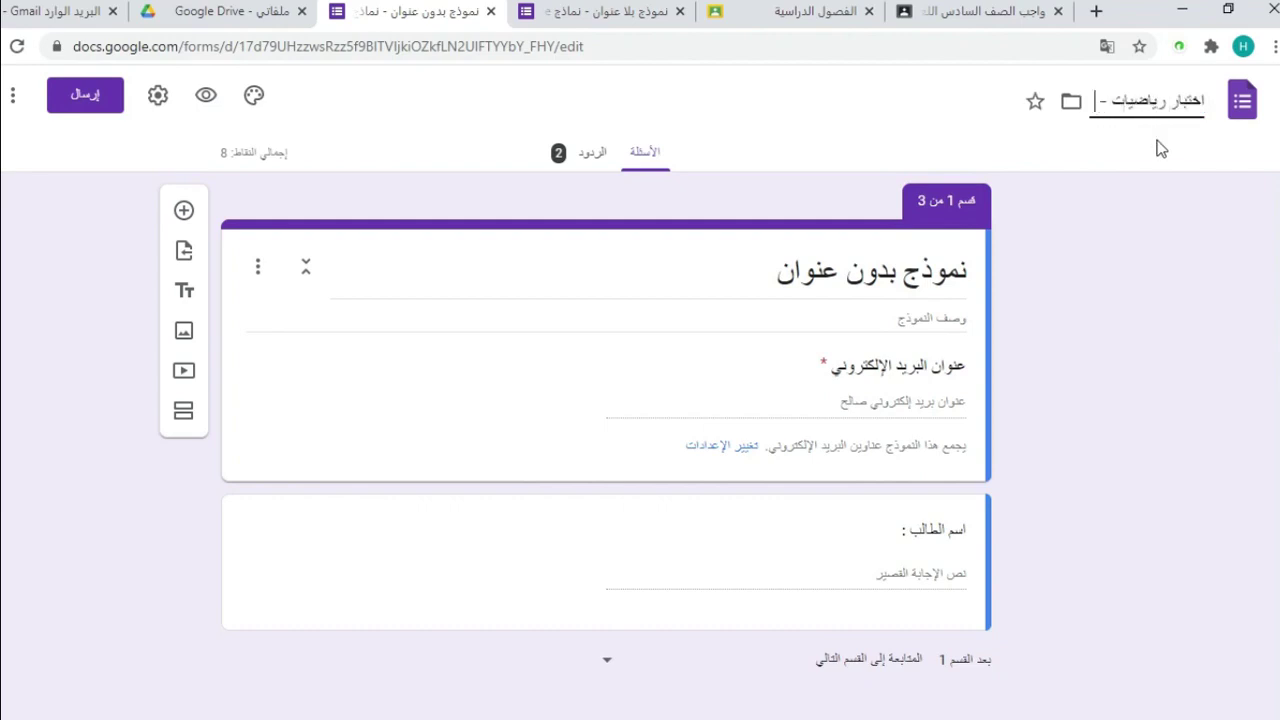
type("صف خامس")
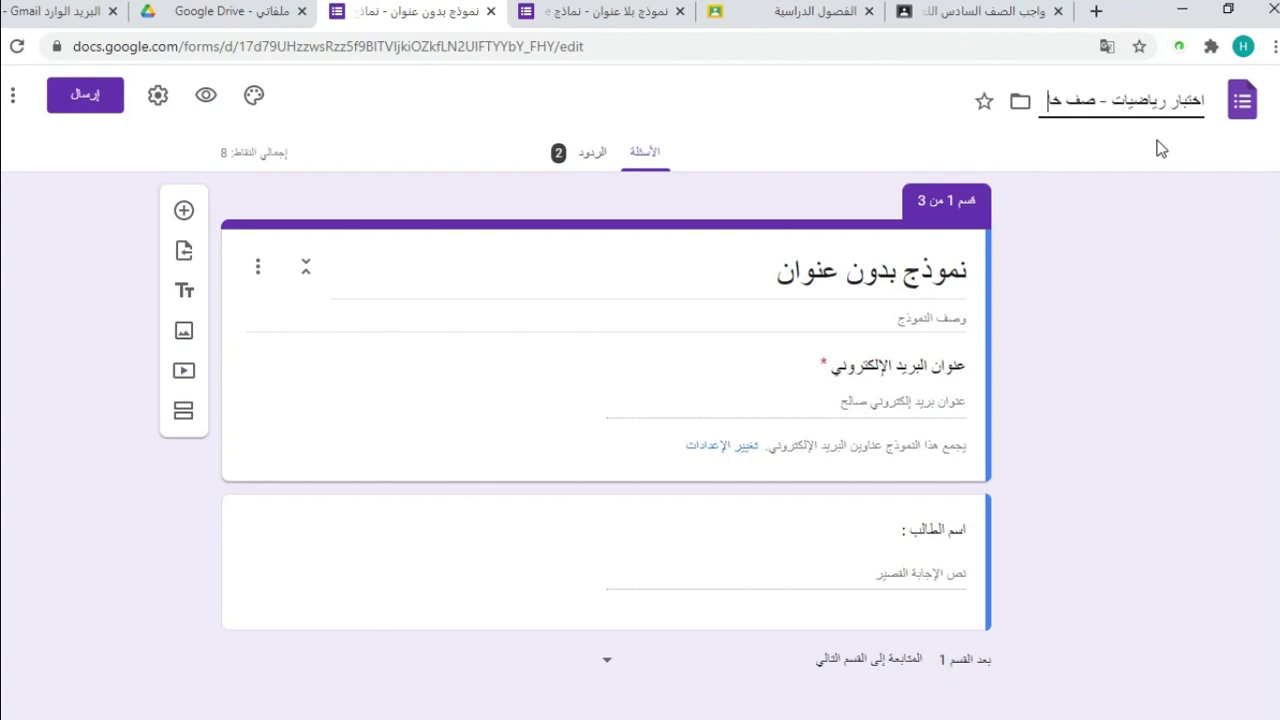
left_click(1049, 174)
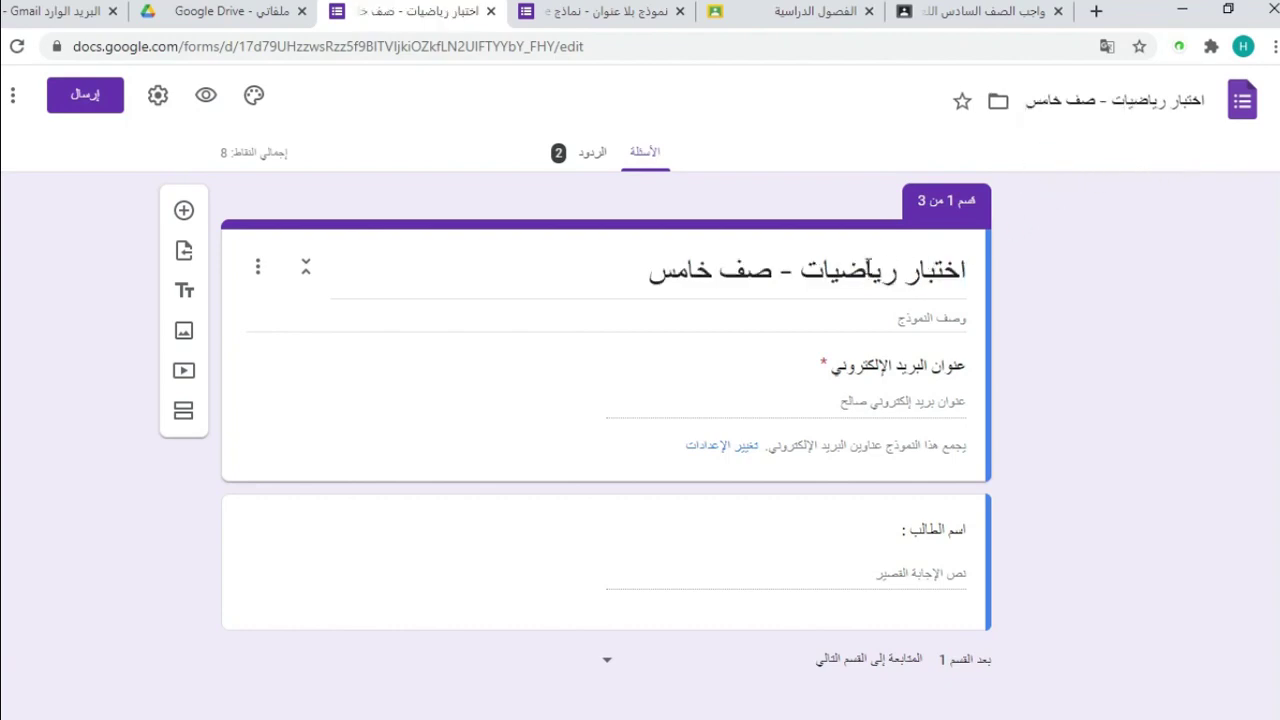
triple_click(650, 272)
left_click(1074, 268)
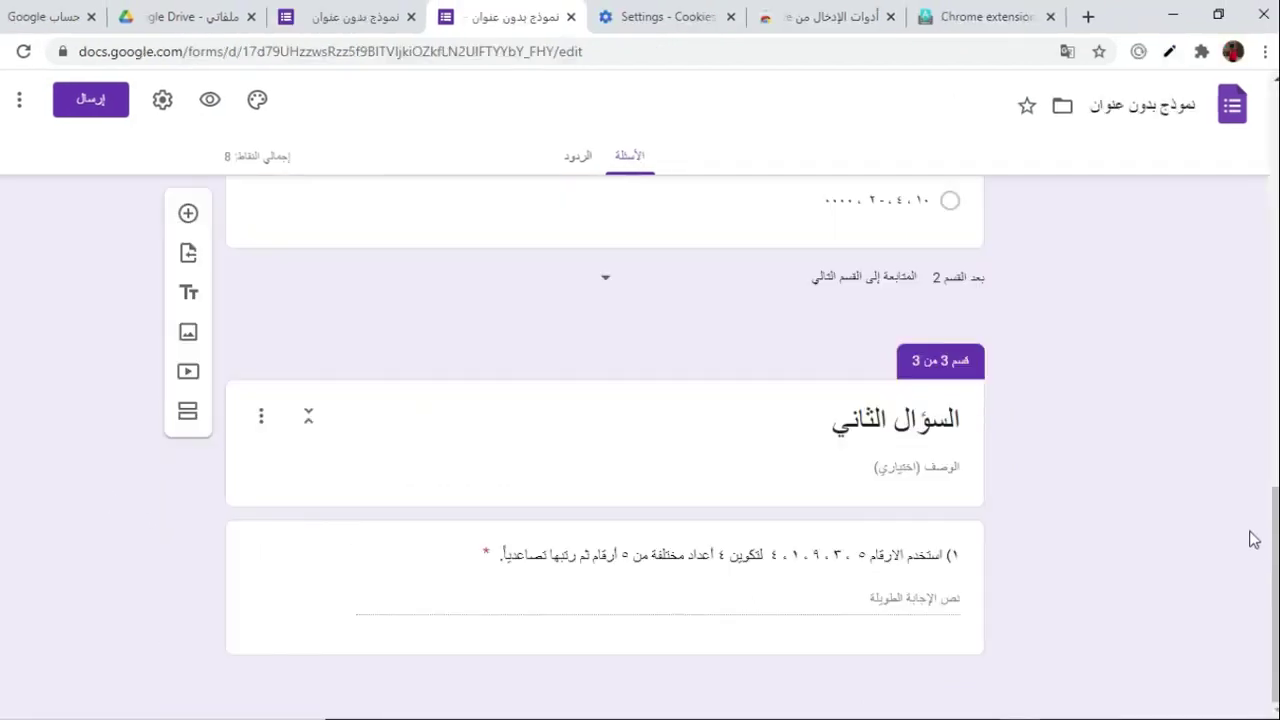
Copy the form's sharing link with the URL shortened, and close the send dialog.
scroll(1266, 560, "up", 15)
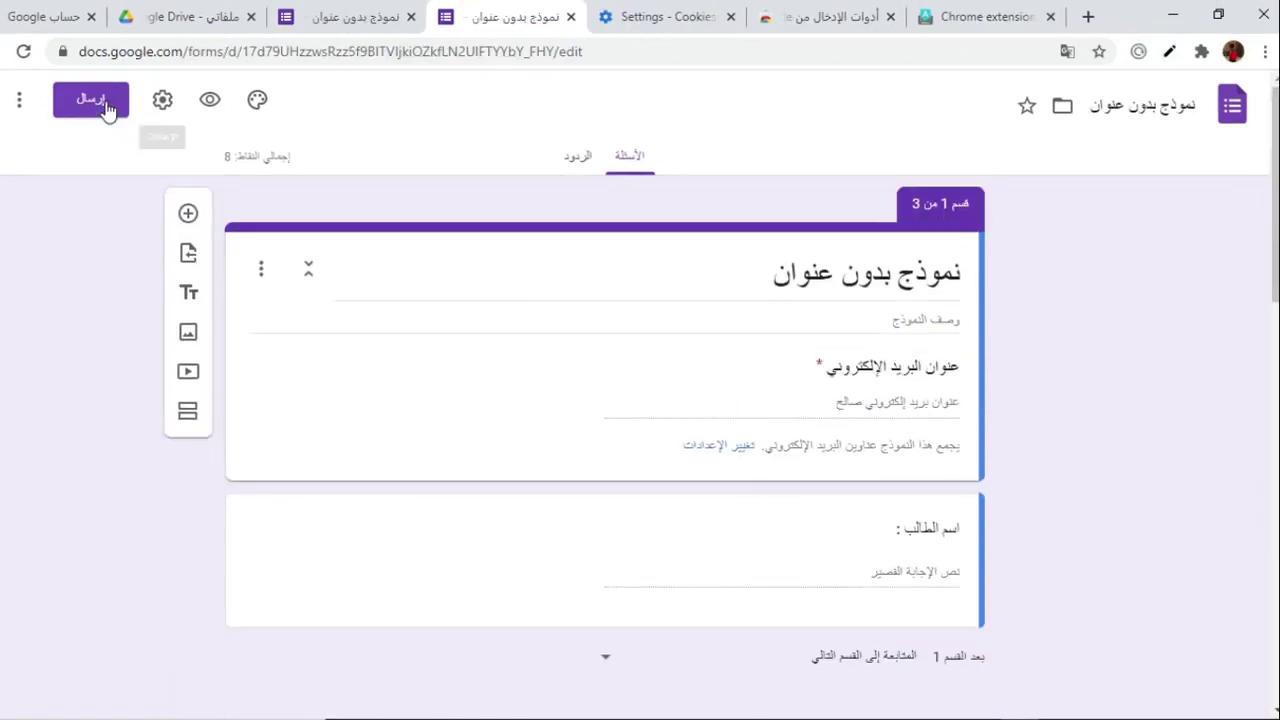
left_click(108, 108)
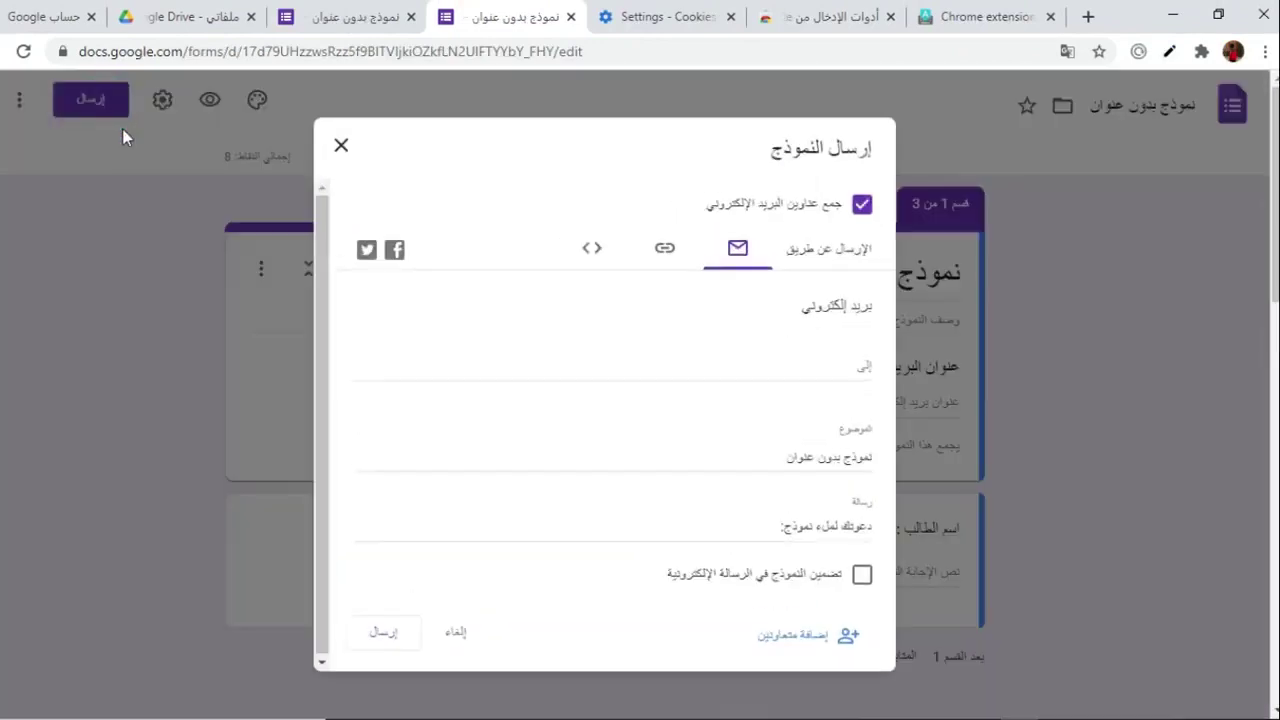
left_click(666, 254)
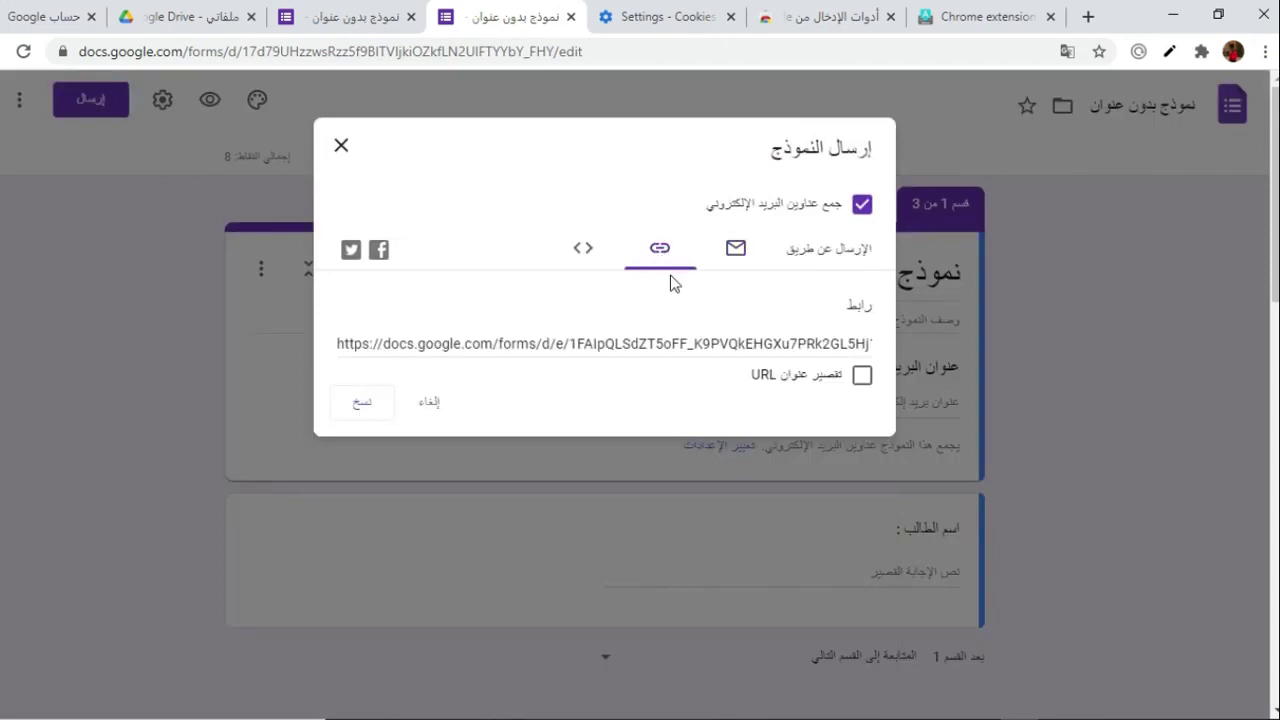
left_click(862, 375)
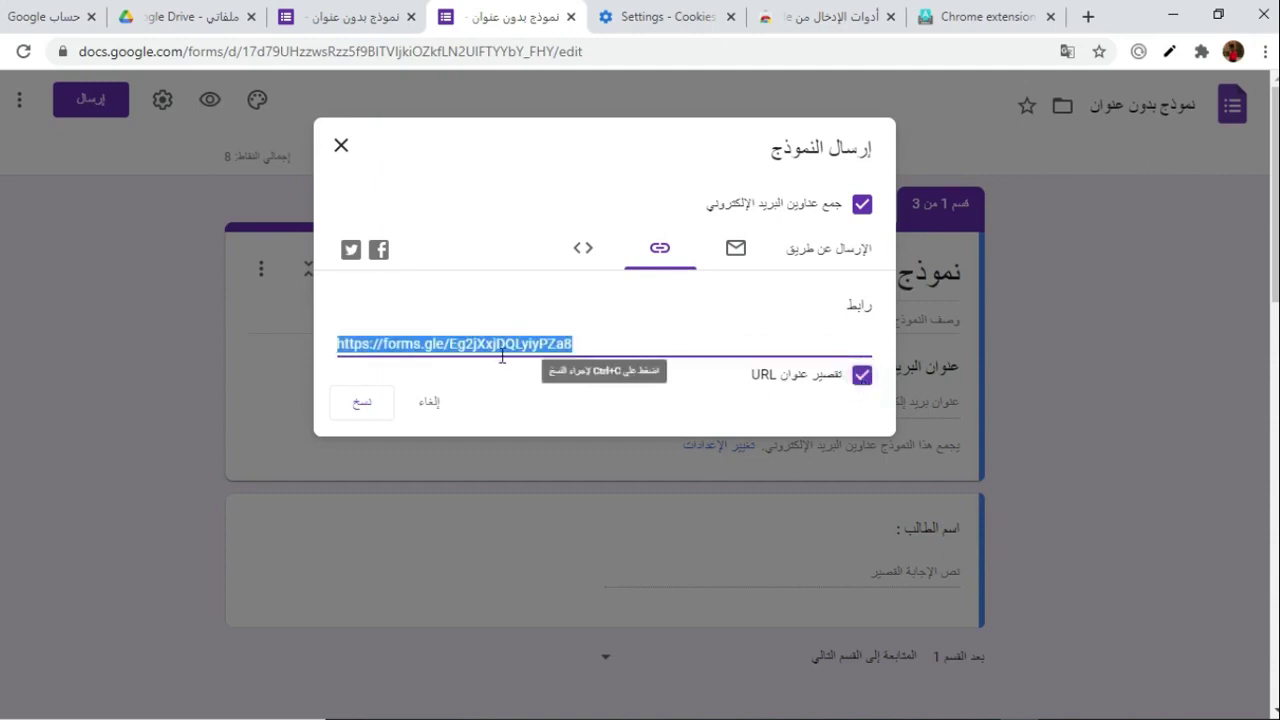
left_click(370, 402)
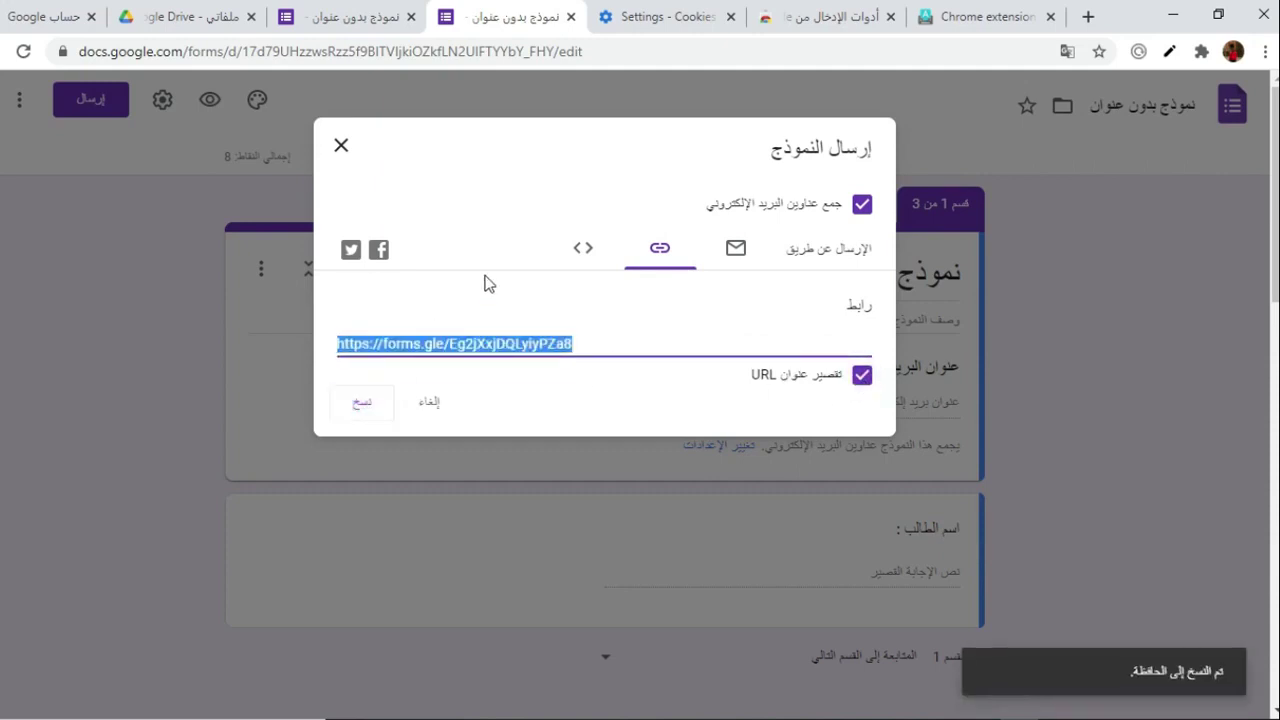
left_click(341, 145)
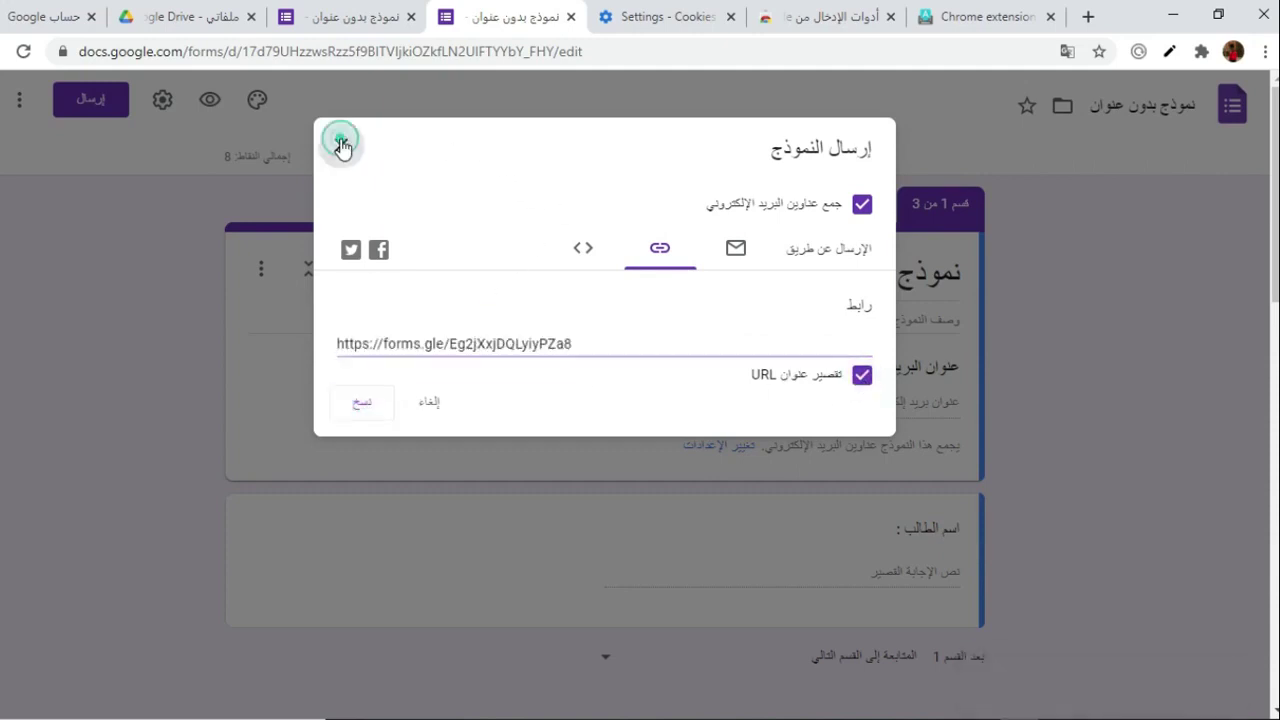
Switch to Google Drive and open the form "اختبار رياضيات - صف خامس" from My Drive.
left_click(97, 273)
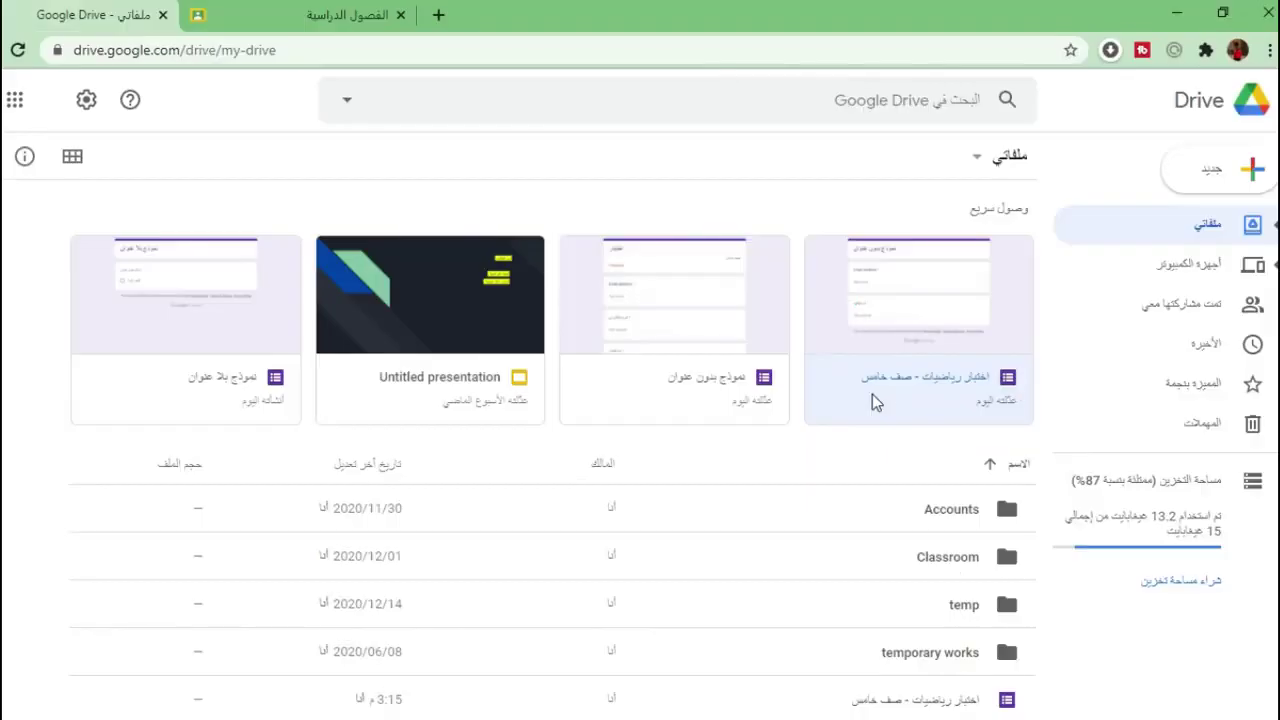
double_click(938, 290)
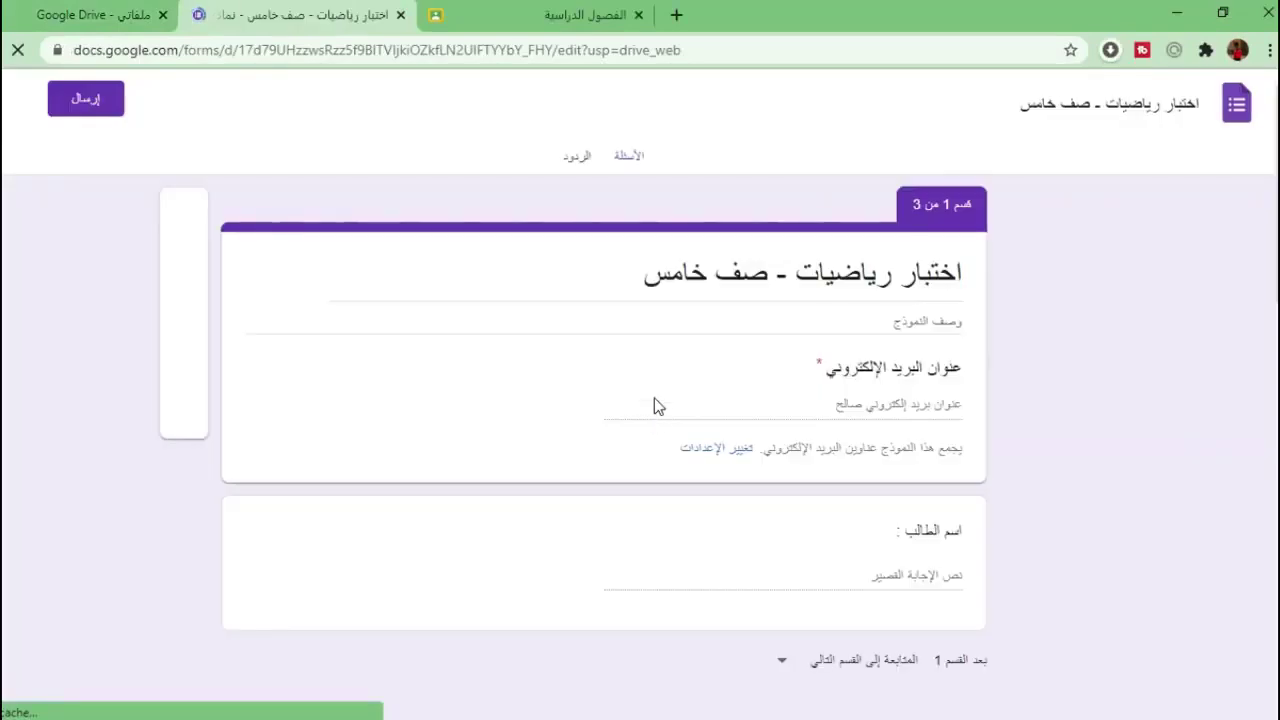
Look through the opened form's three sections and return to Google Drive.
scroll(666, 340, "down", 10)
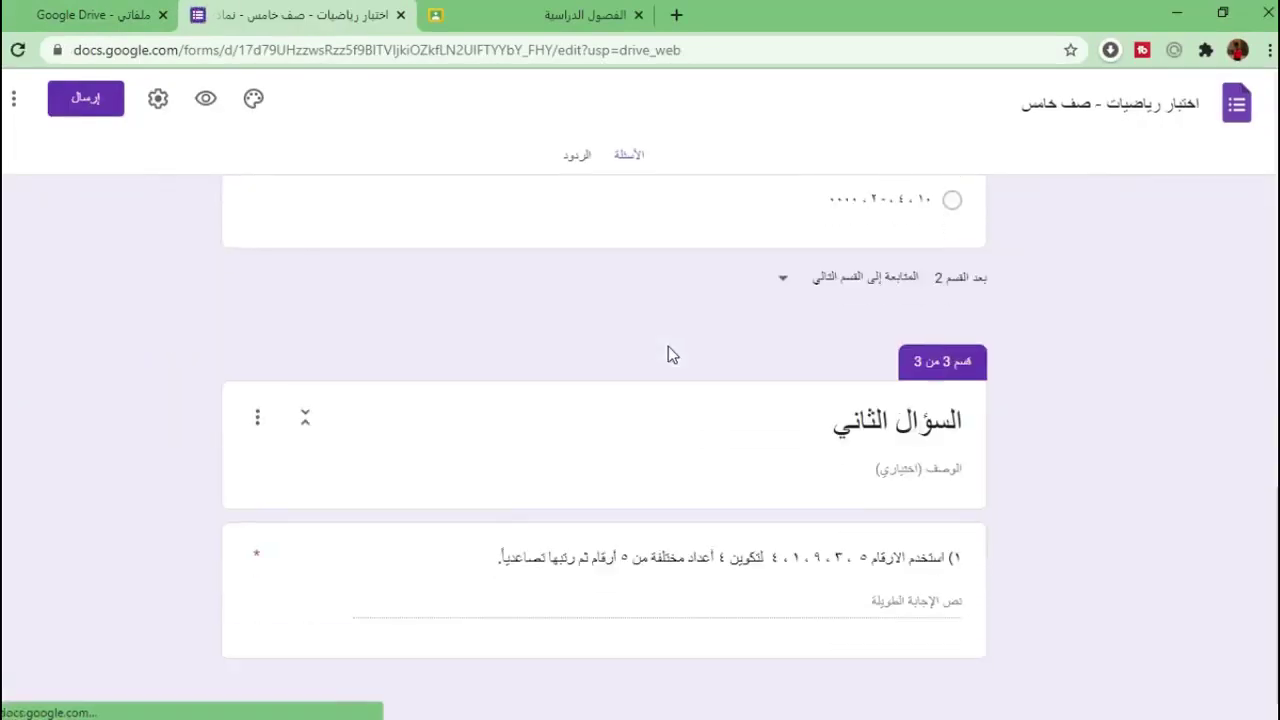
scroll(668, 347, "down", 8)
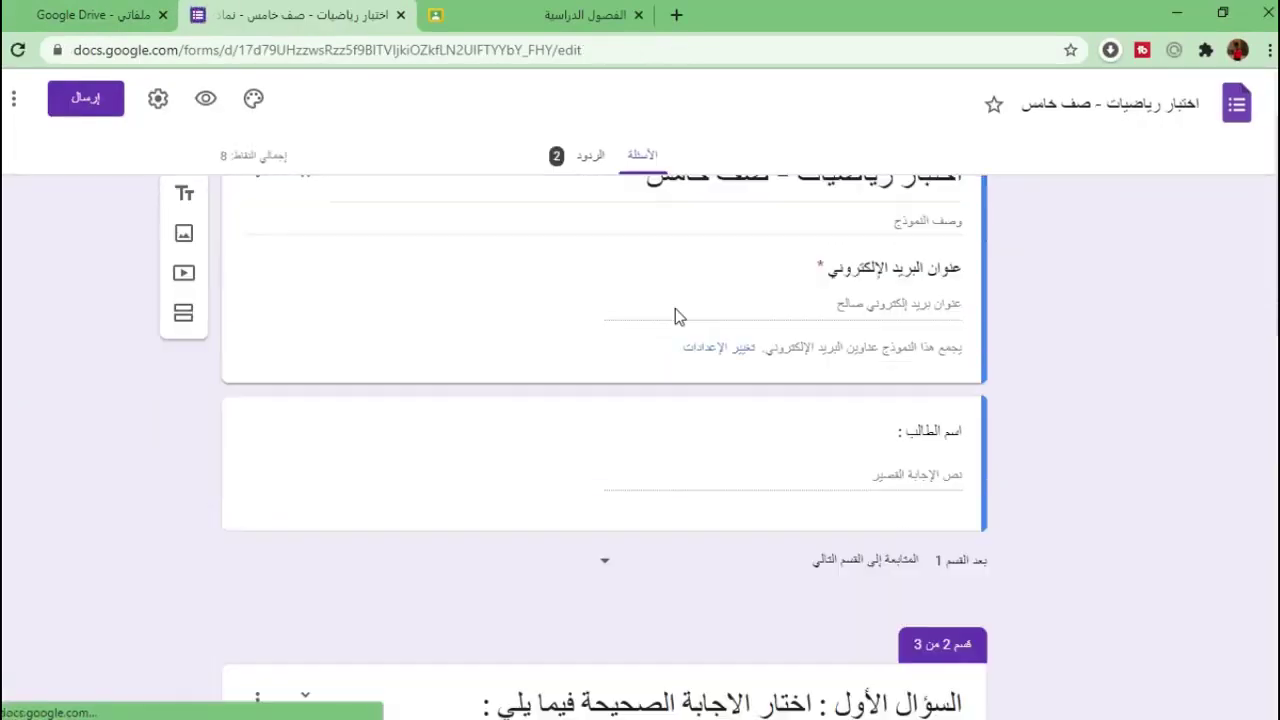
left_click(95, 14)
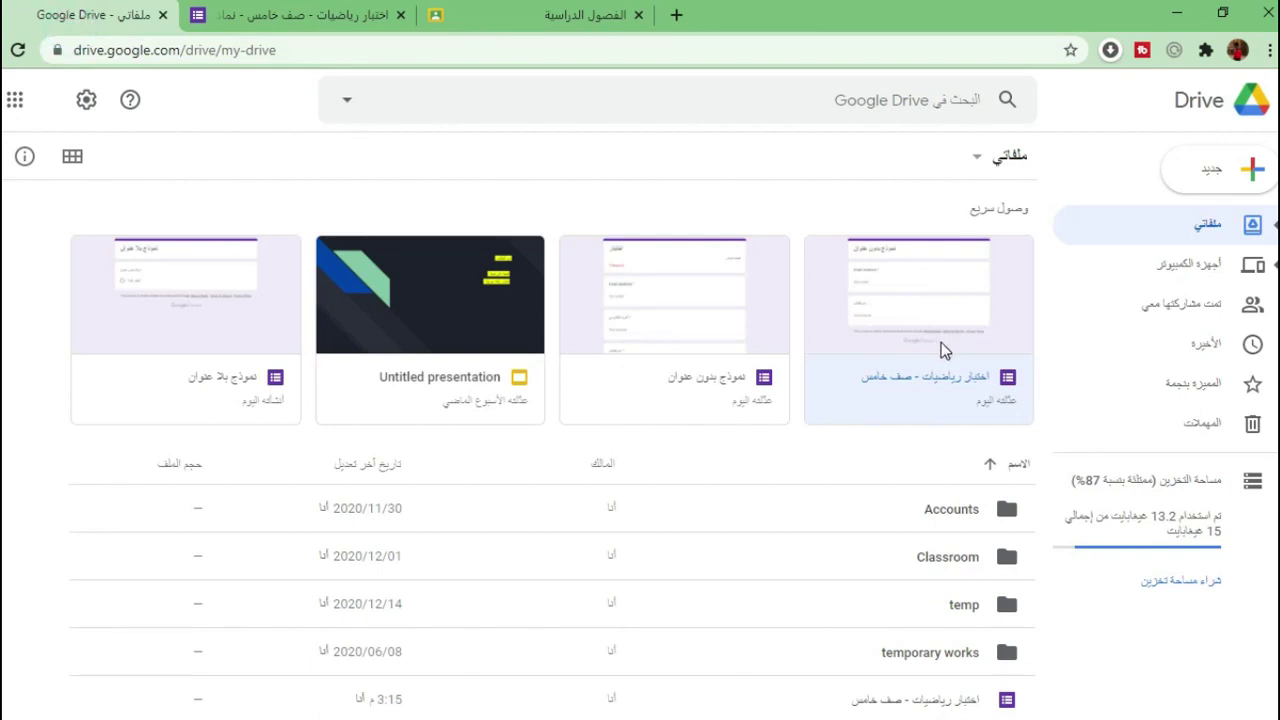
Switch to Google Classroom and open the classwork of the class "الصف الخامس".
left_click(15, 101)
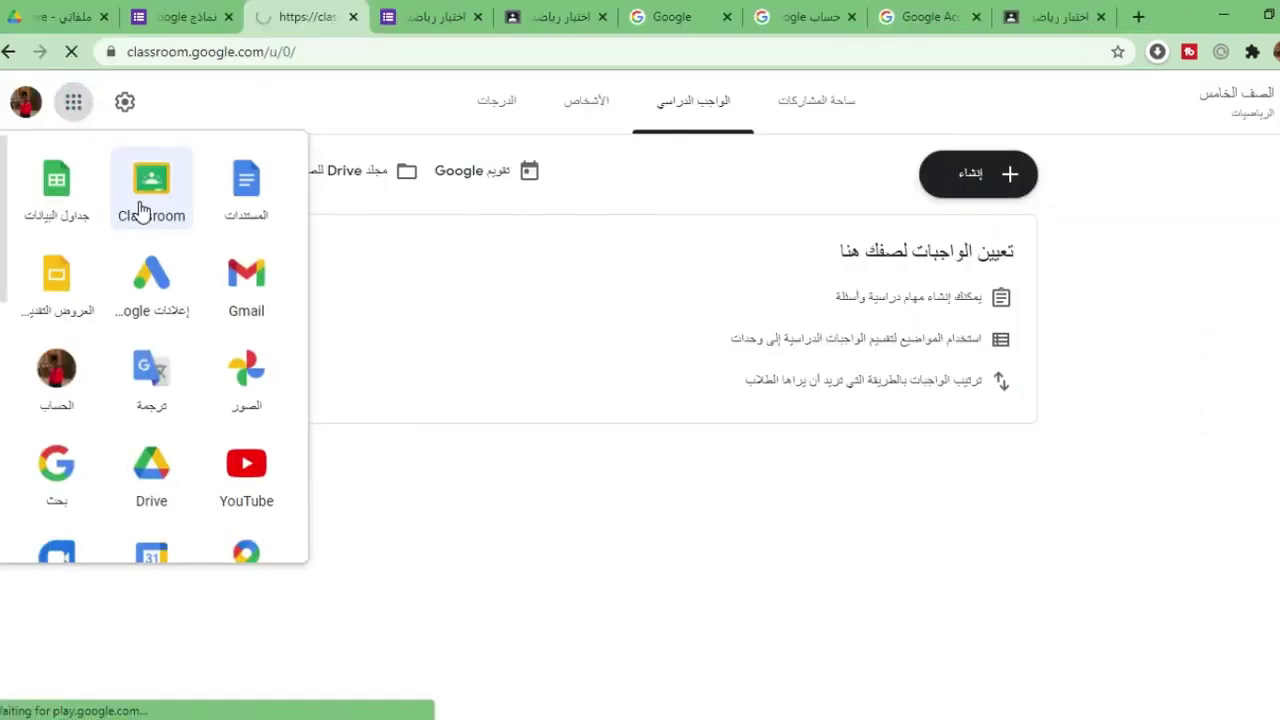
left_click(142, 210)
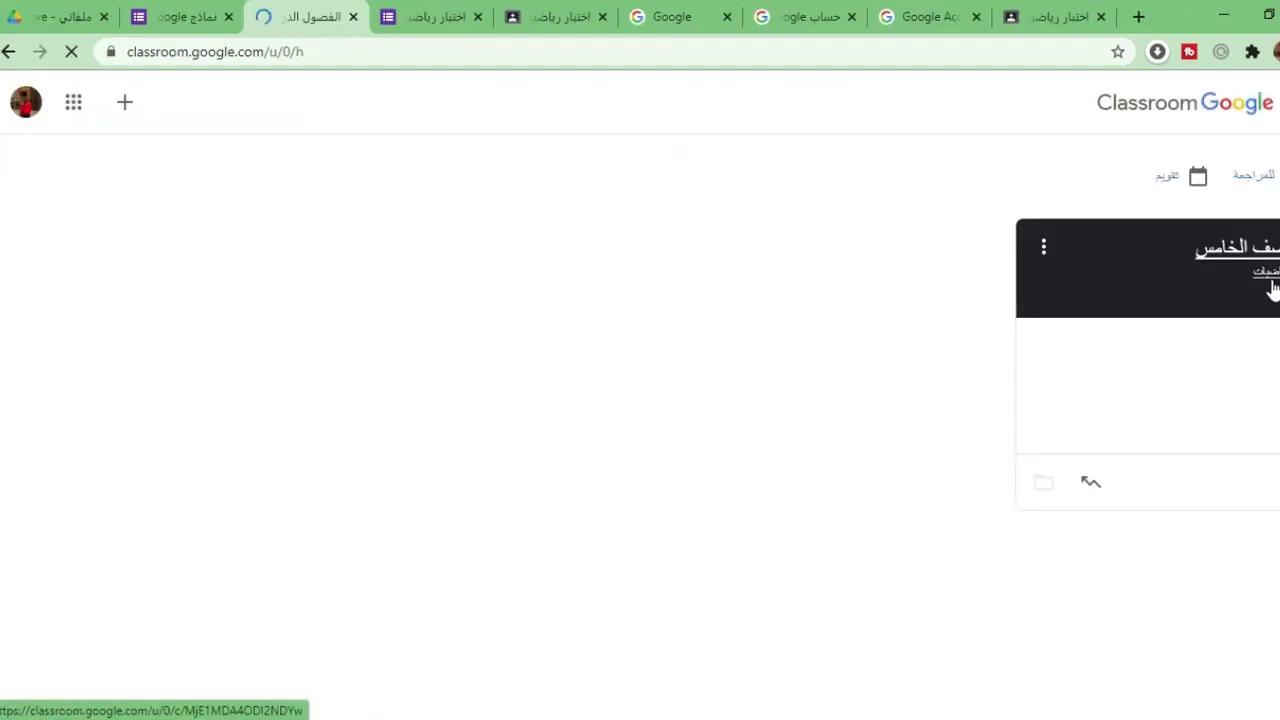
left_click(1255, 268)
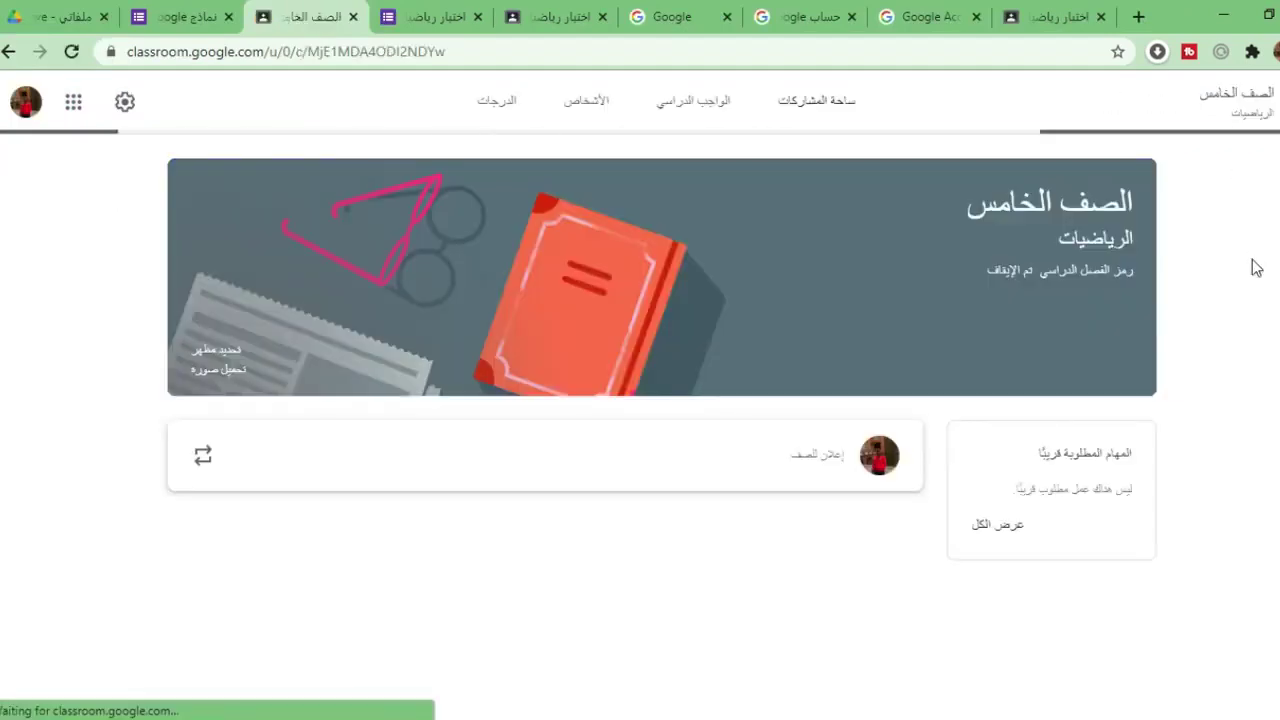
left_click(679, 127)
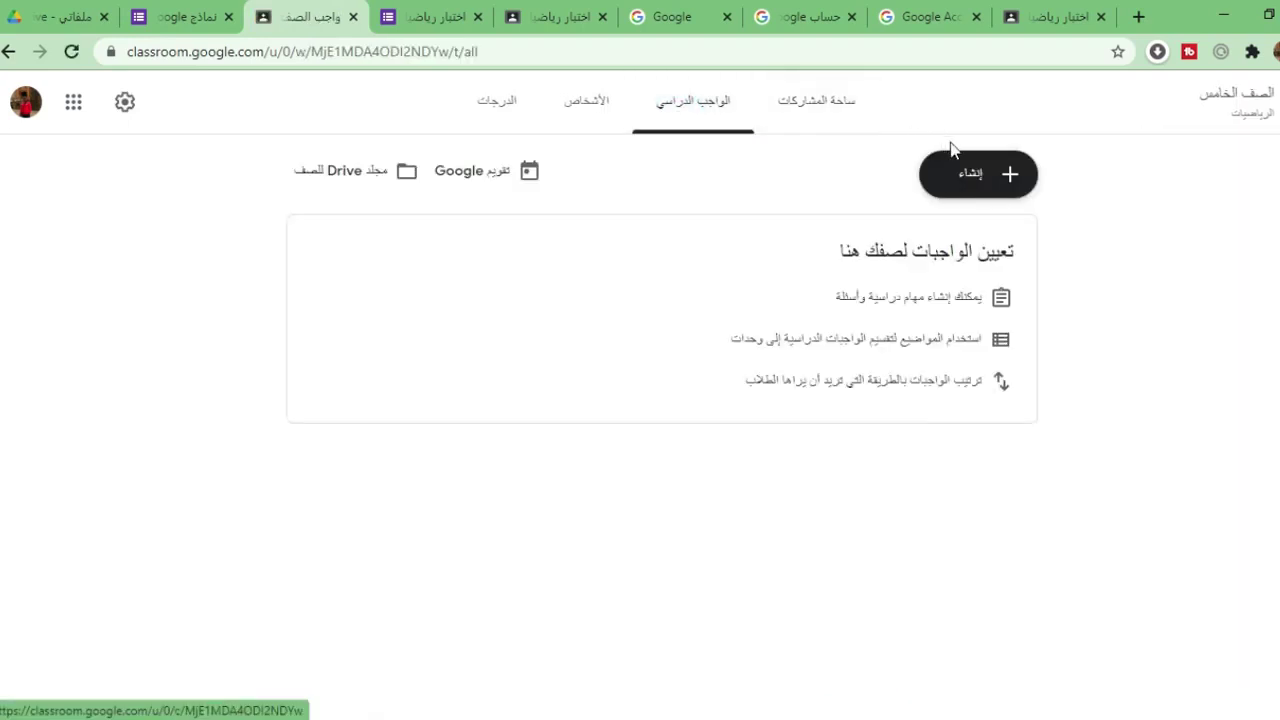
Create a new assignment titled "اختبار رياضيات", leaving its instructions empty.
left_click(1008, 172)
left_click(962, 242)
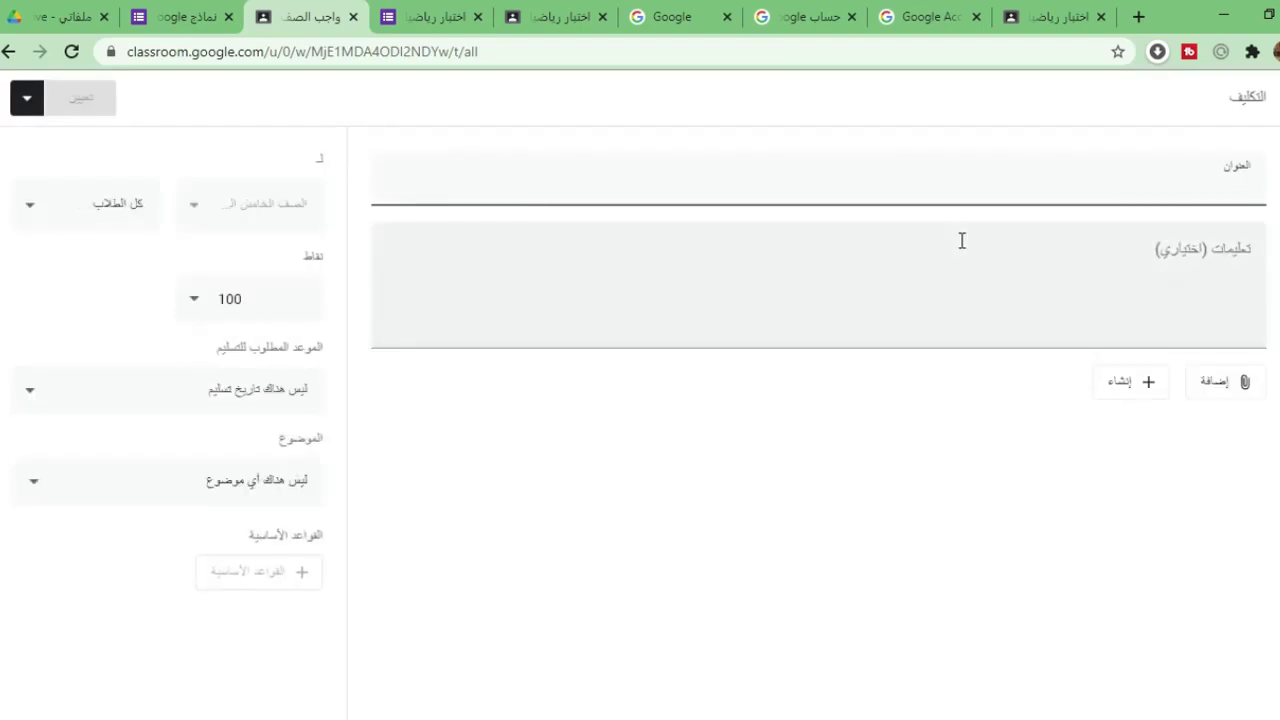
type("ا")
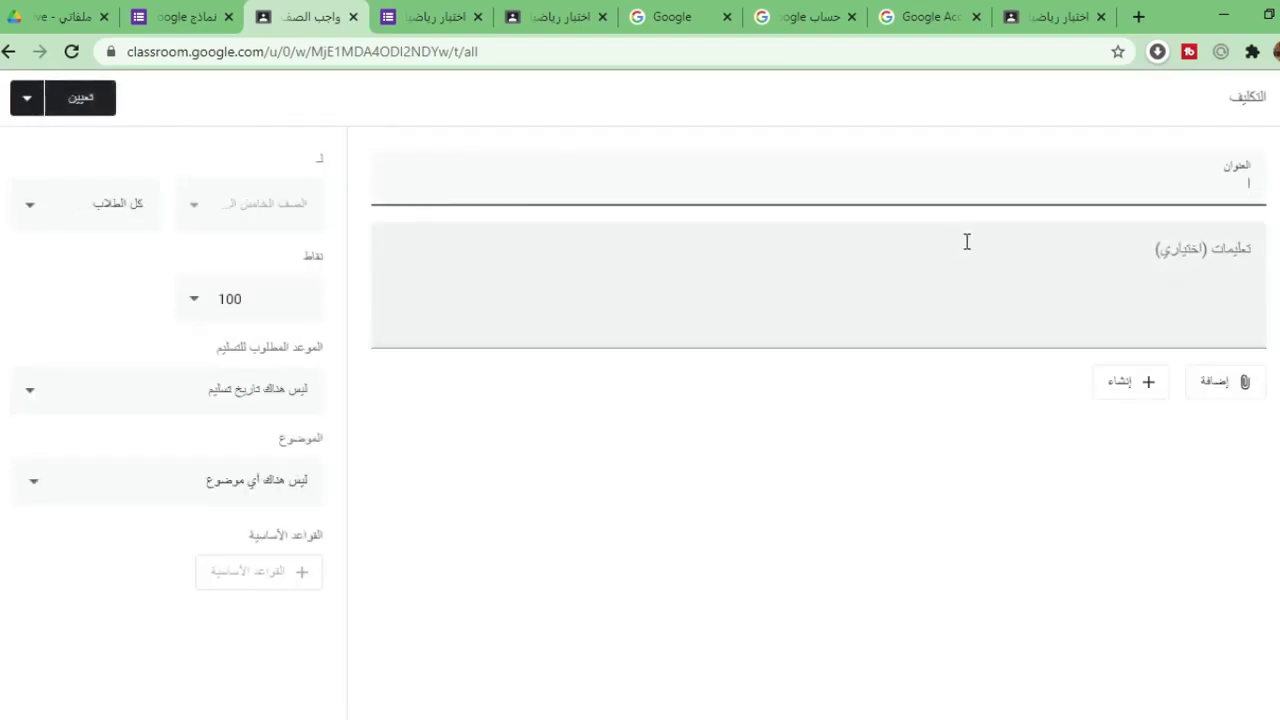
type("ختبار رياضيات")
left_click(970, 237)
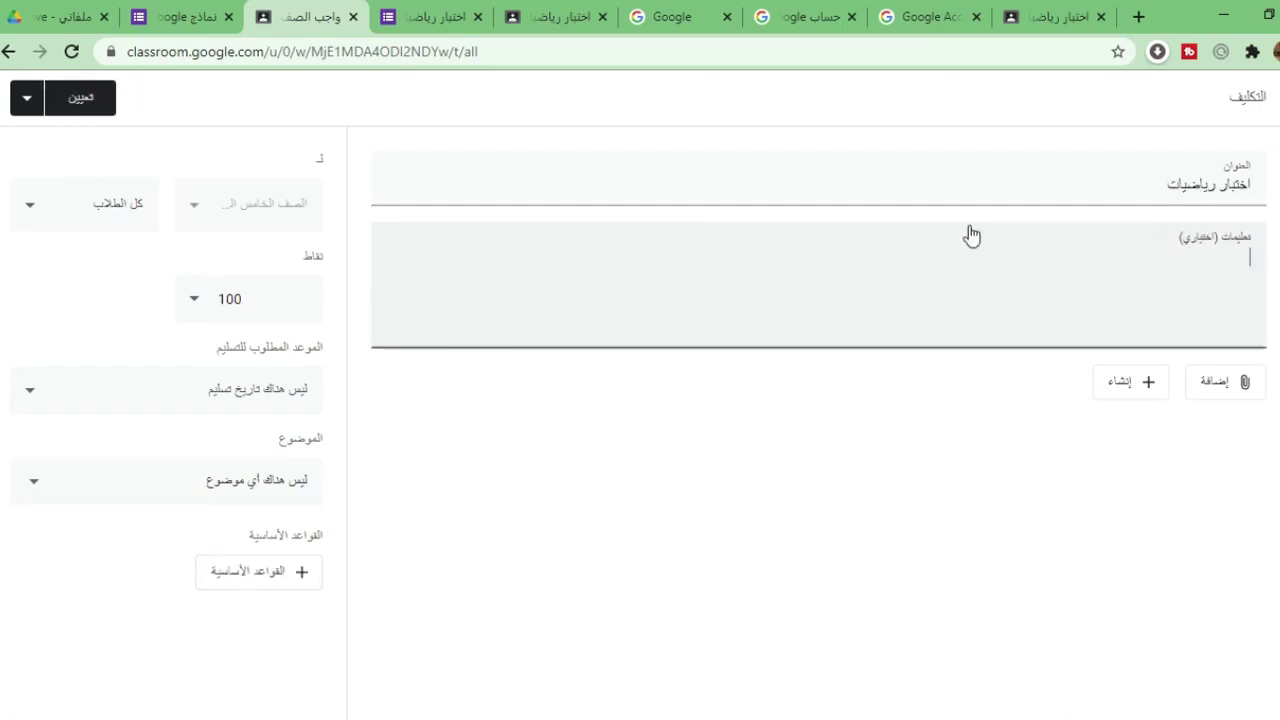
Attach the copied quiz form link to the assignment.
left_click(1212, 388)
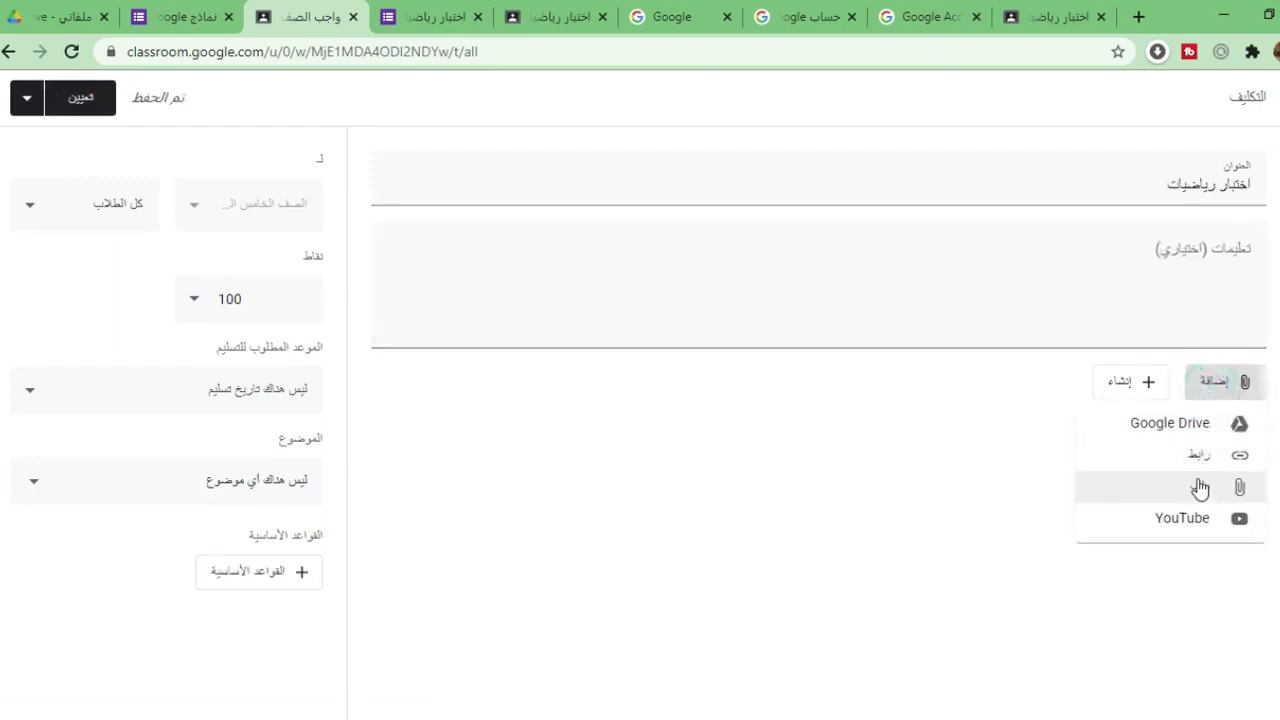
left_click(1201, 455)
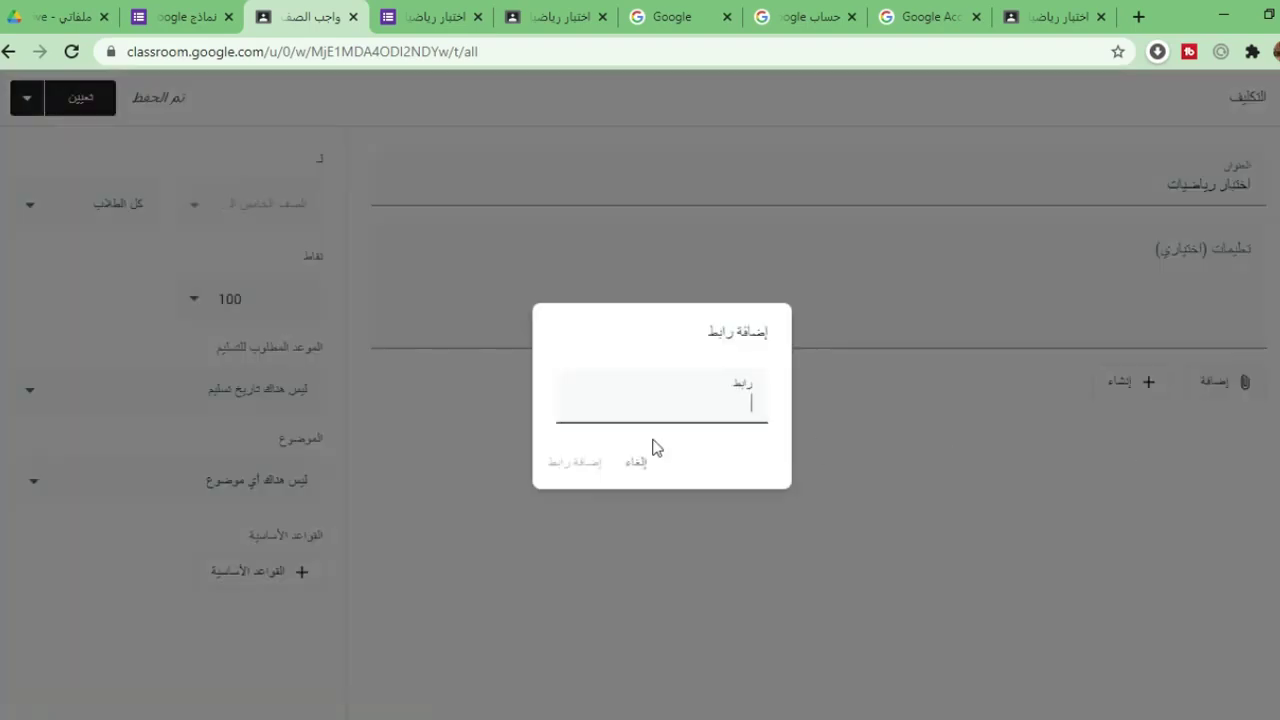
key("ctrl+v")
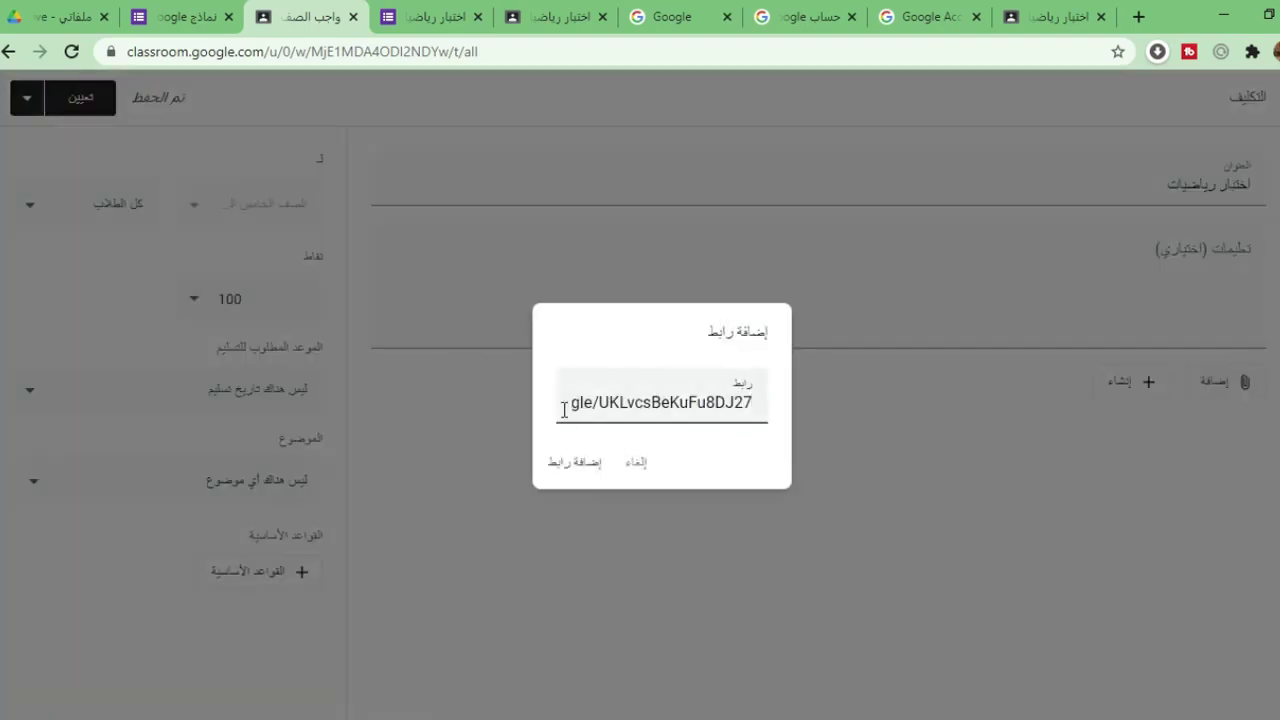
left_click(720, 402)
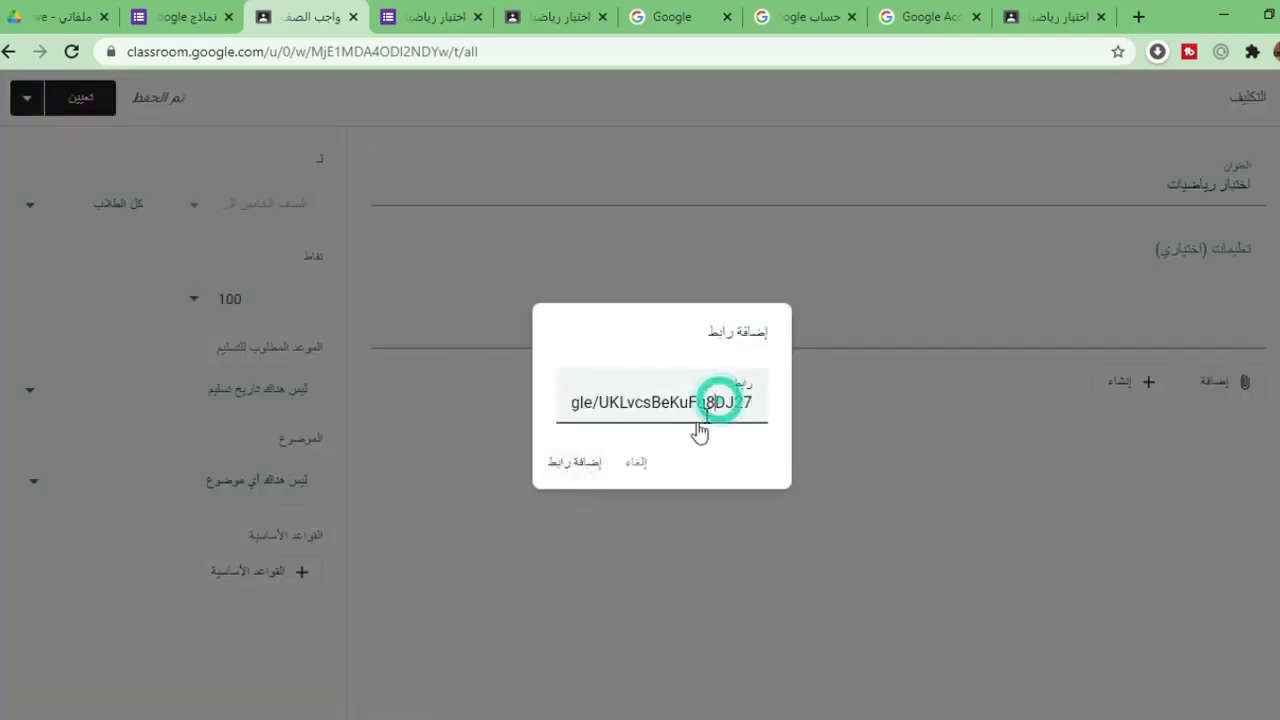
left_click(588, 468)
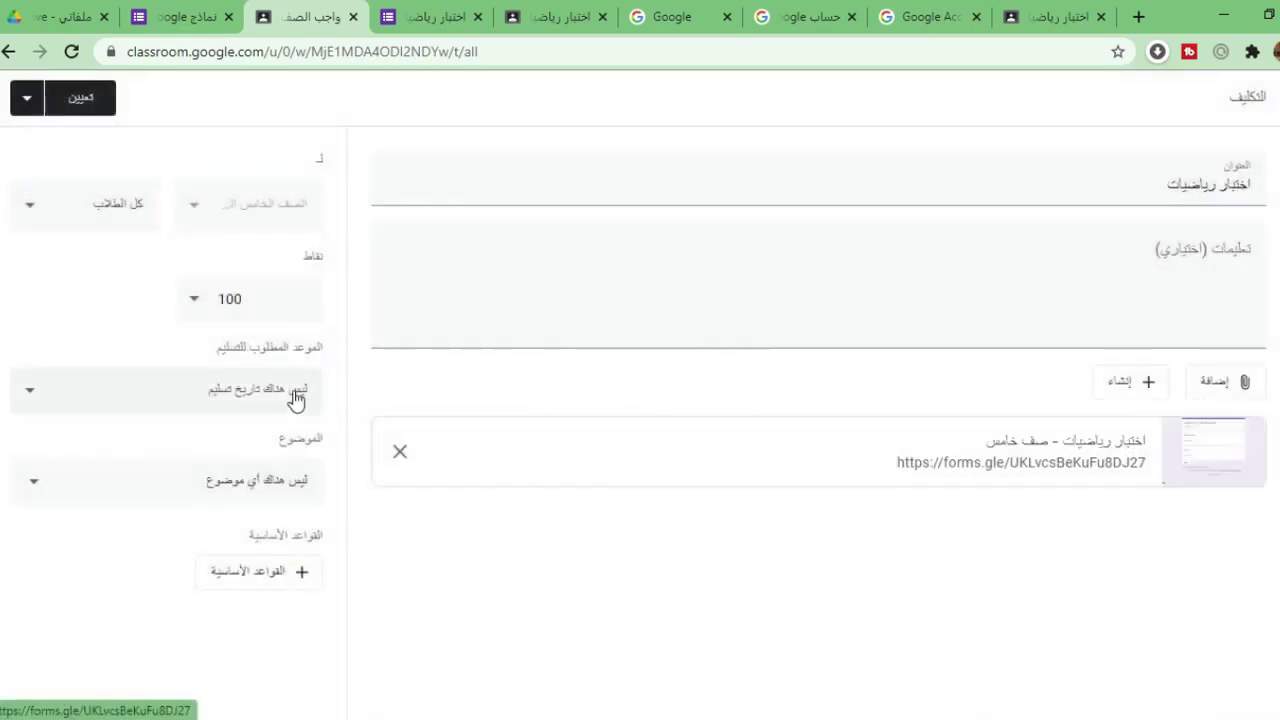
Set the assignment's points to 8 and its due date to 2020/12/20.
double_click(229, 298)
type("1008")
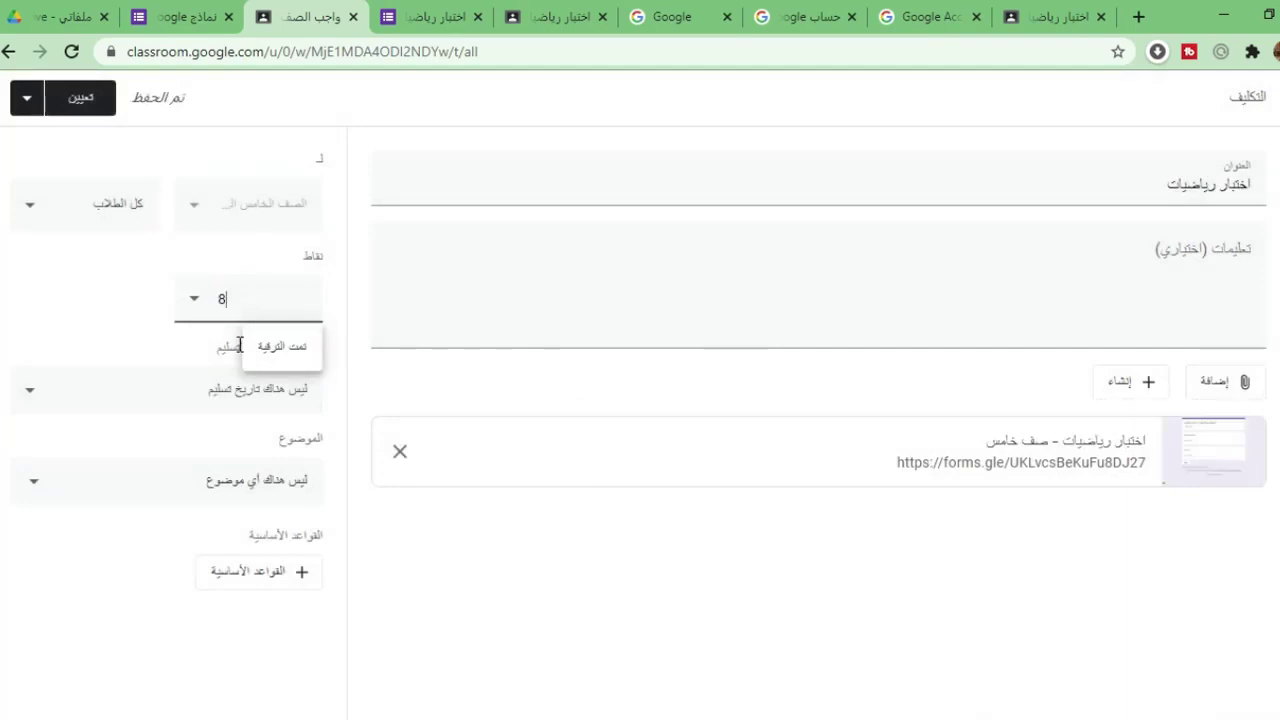
left_click(41, 299)
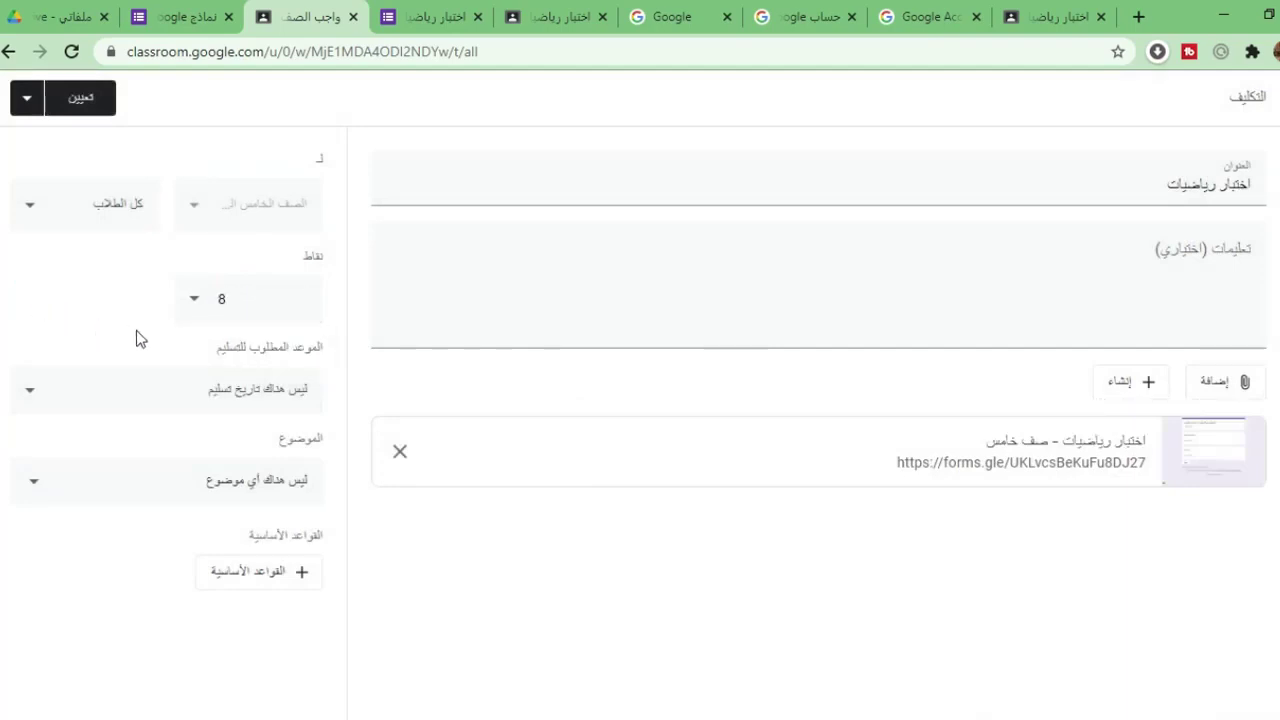
left_click(180, 398)
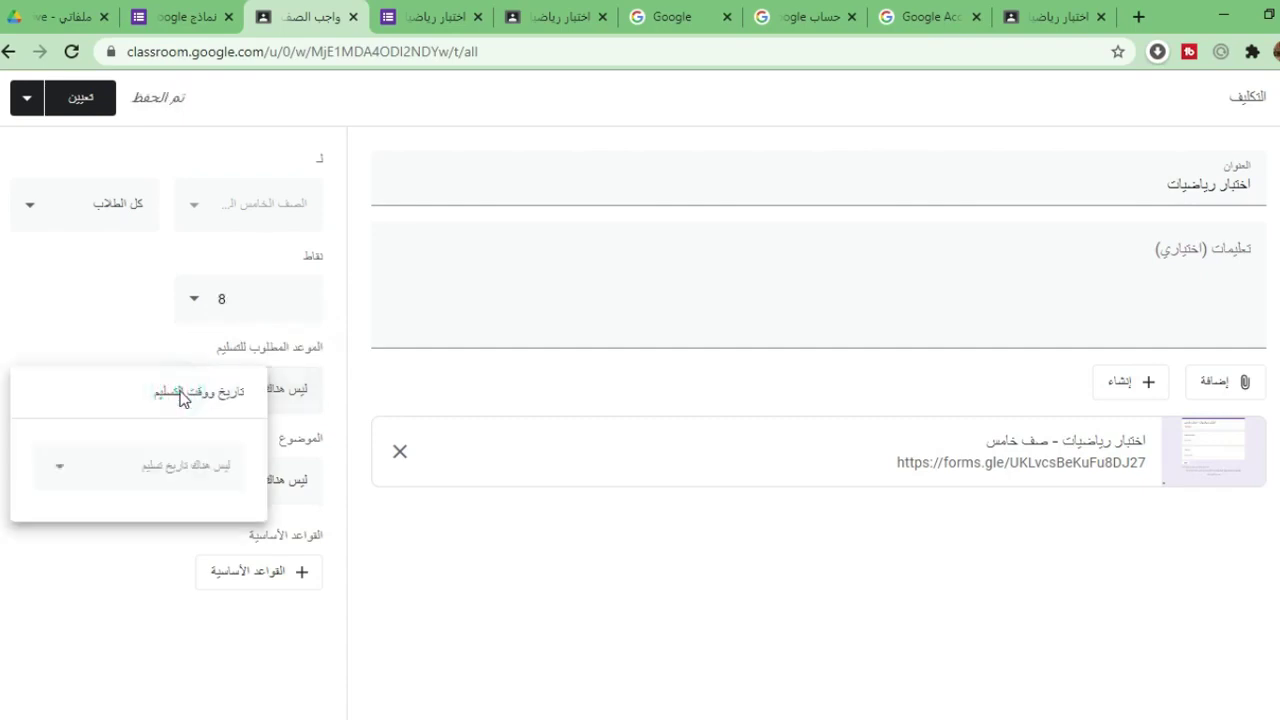
left_click(172, 468)
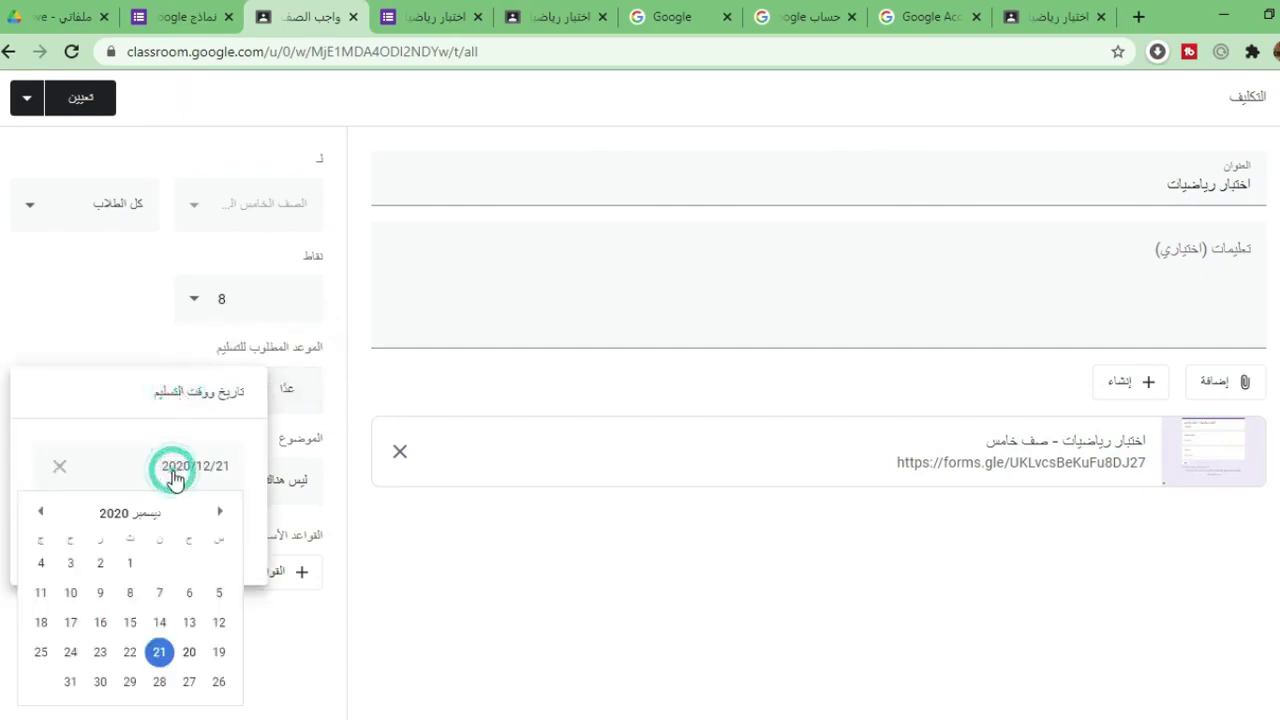
left_click(189, 655)
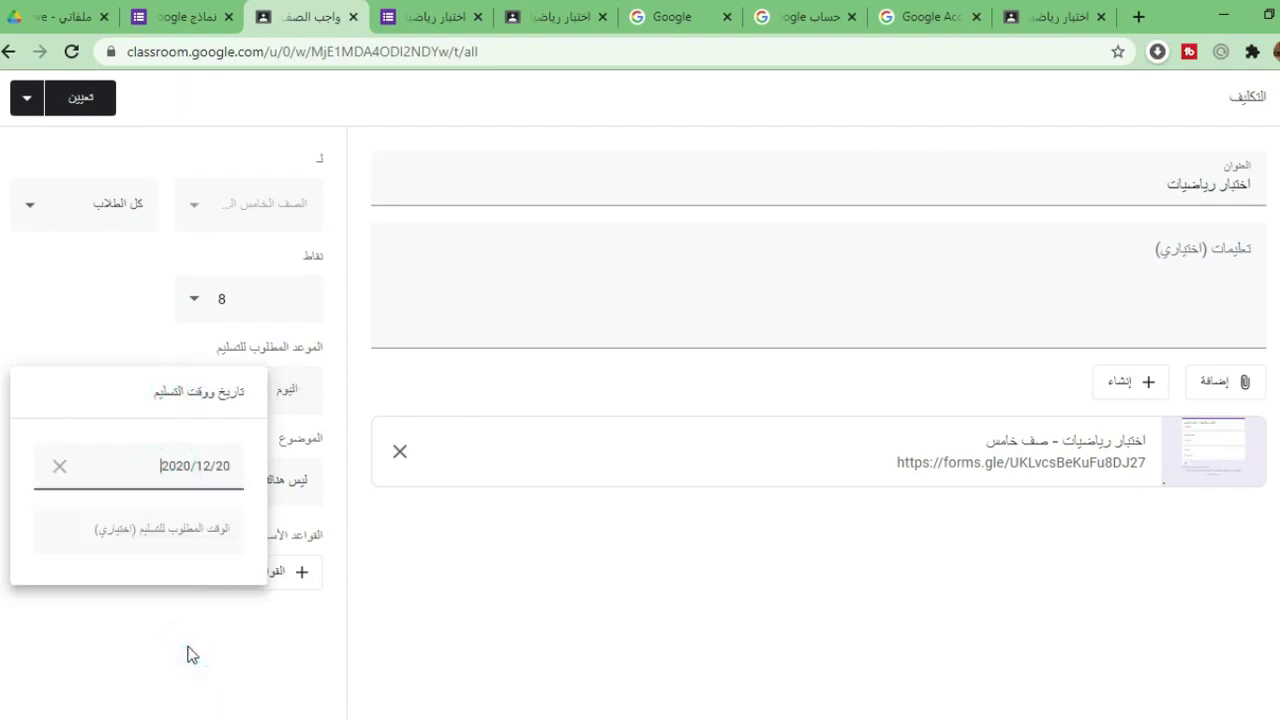
Set the due time to 4:59 م and assign the work to the class.
left_click(163, 535)
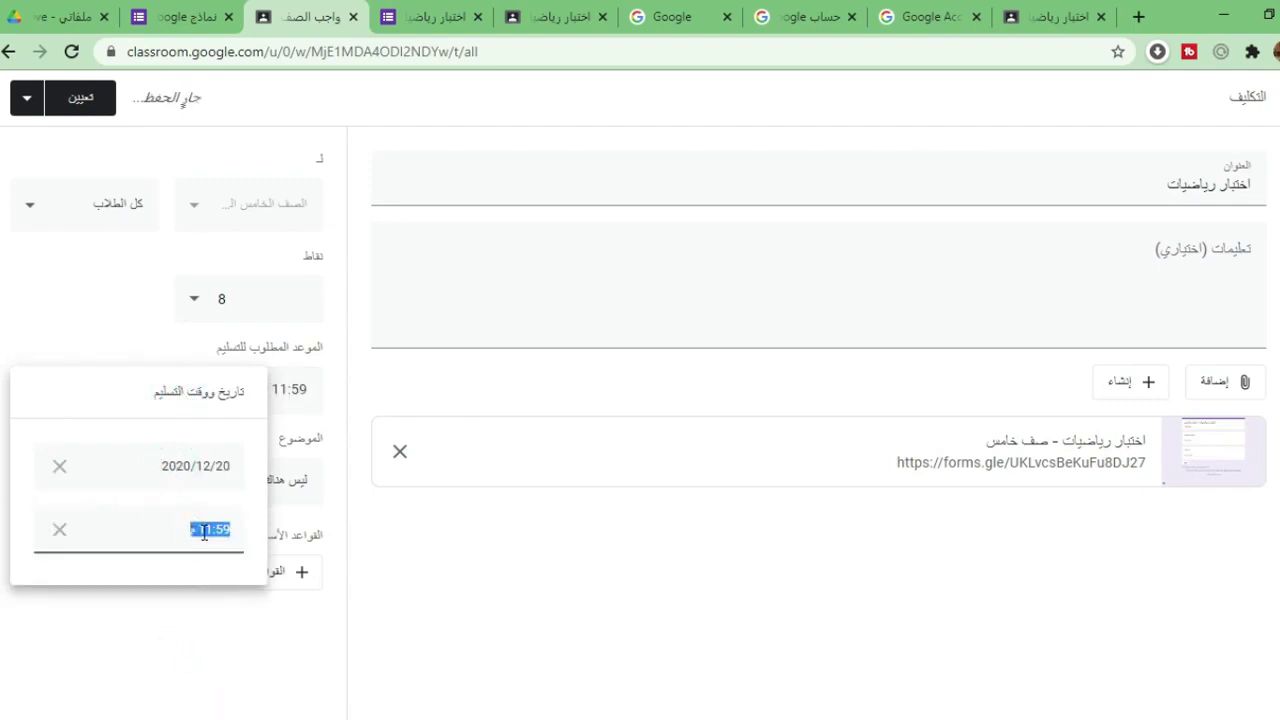
left_click_drag(200, 535, 212, 568)
left_click(208, 530)
left_click(203, 530)
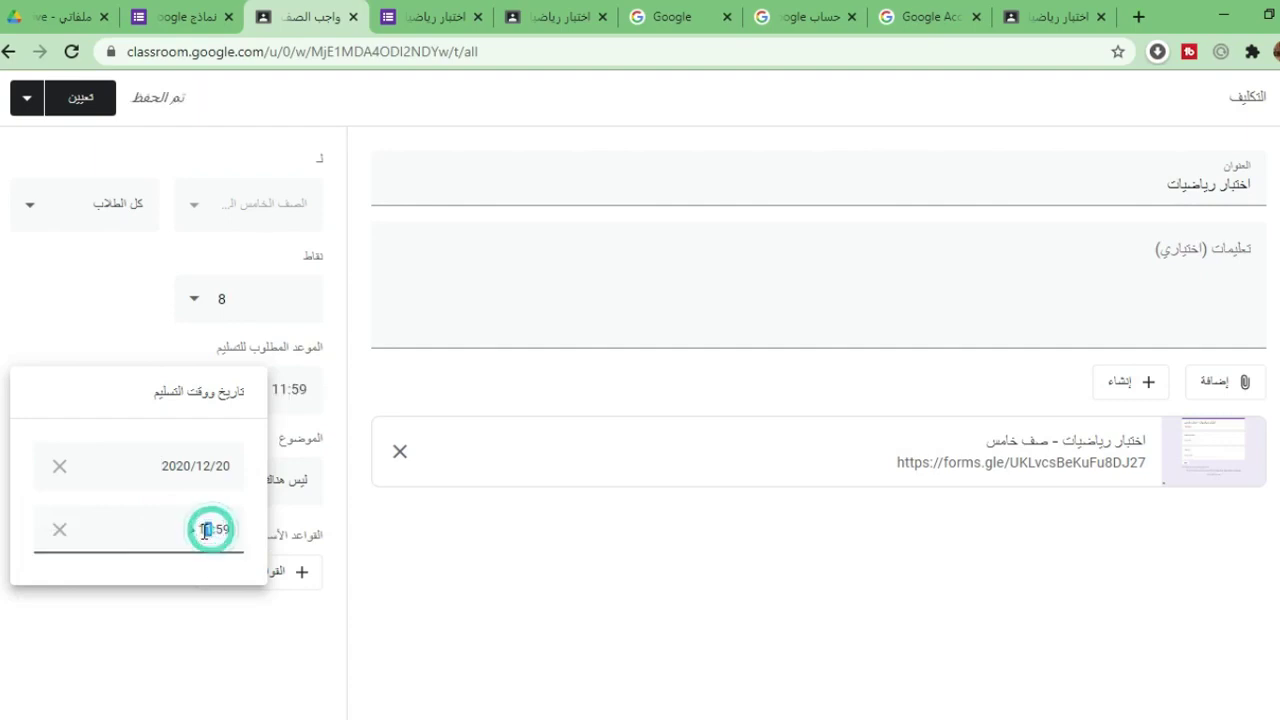
left_click(200, 530)
left_click(234, 651)
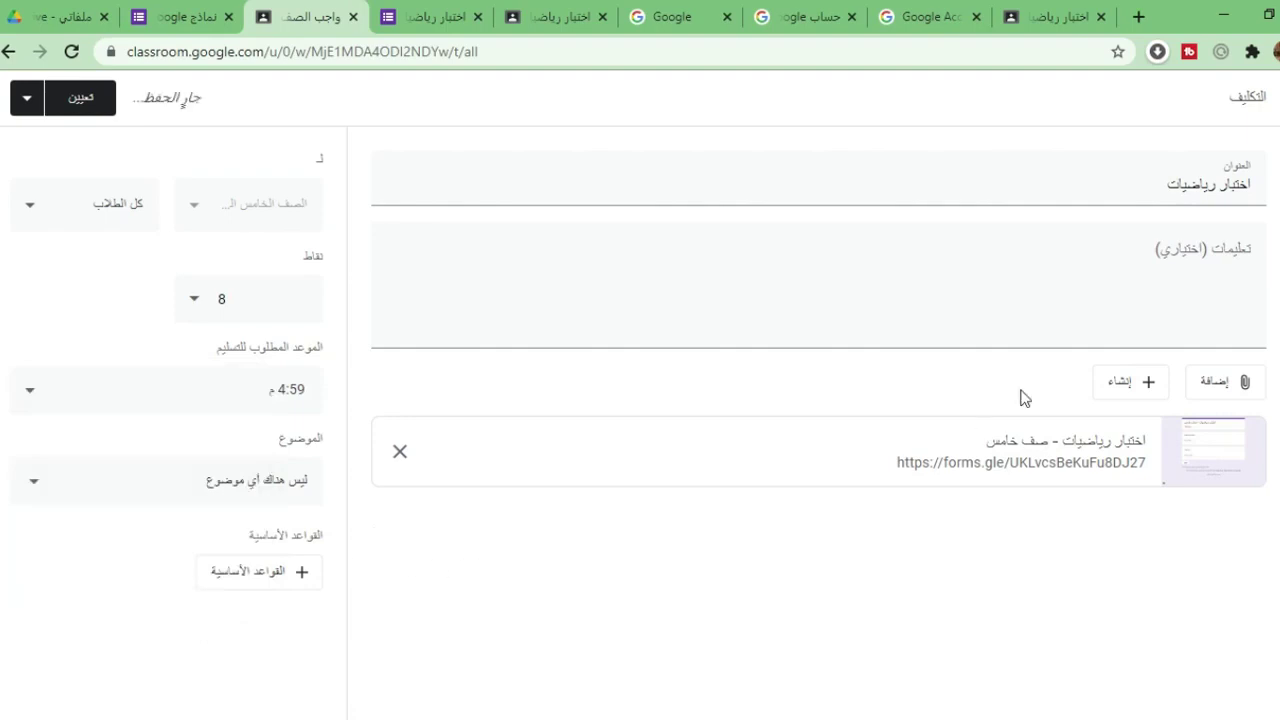
left_click(80, 100)
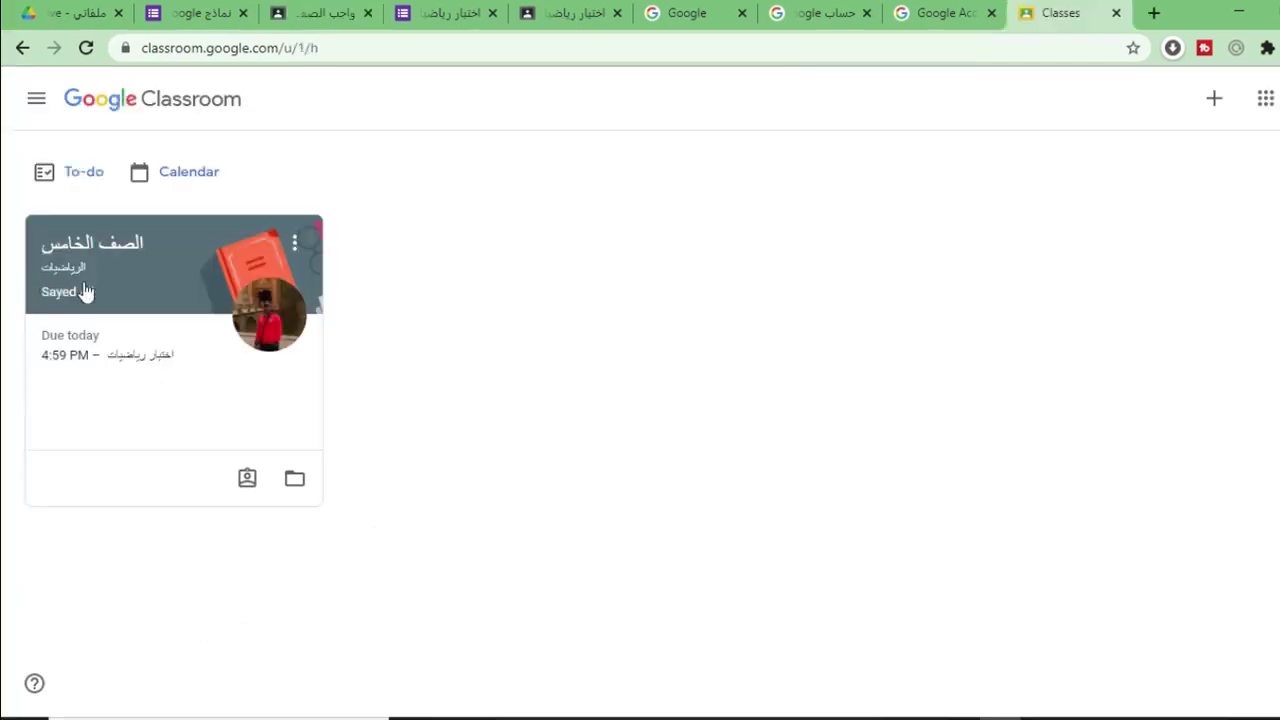
In the student's Classroom account, open class "الصف الخامس" and the quiz form attached to the assignment "اختبار رياضيات".
left_click(121, 244)
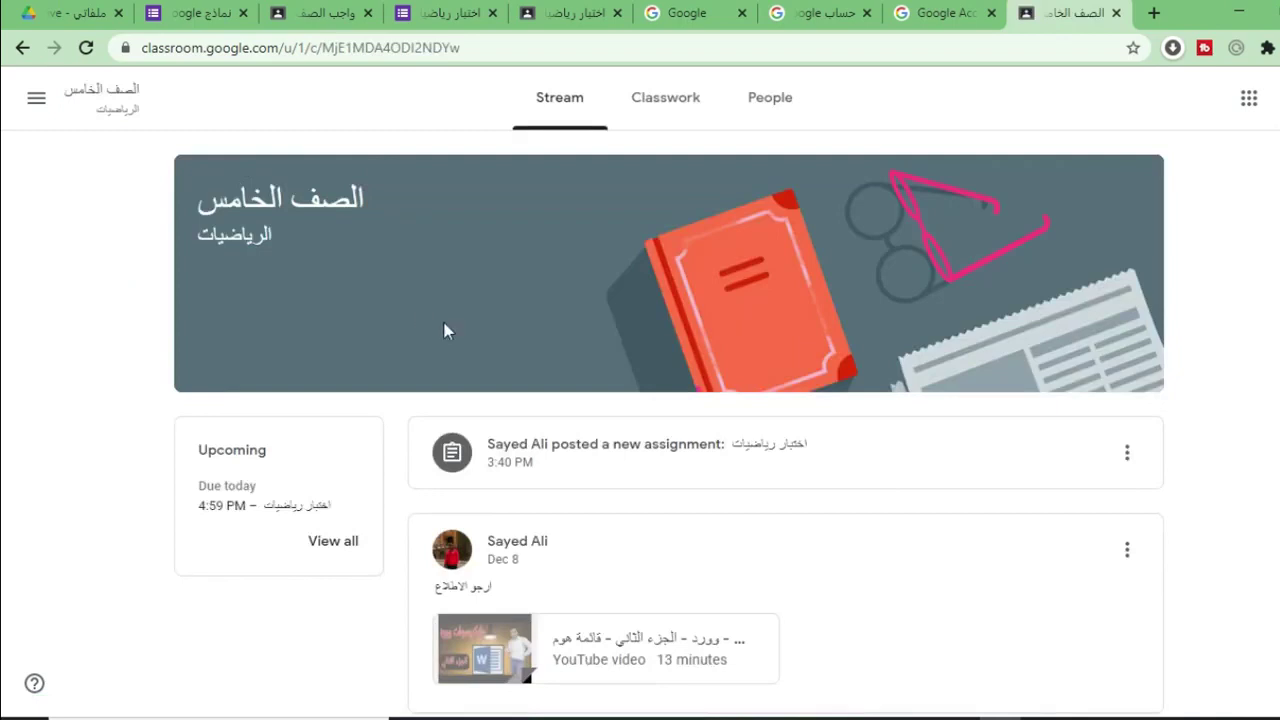
left_click(673, 112)
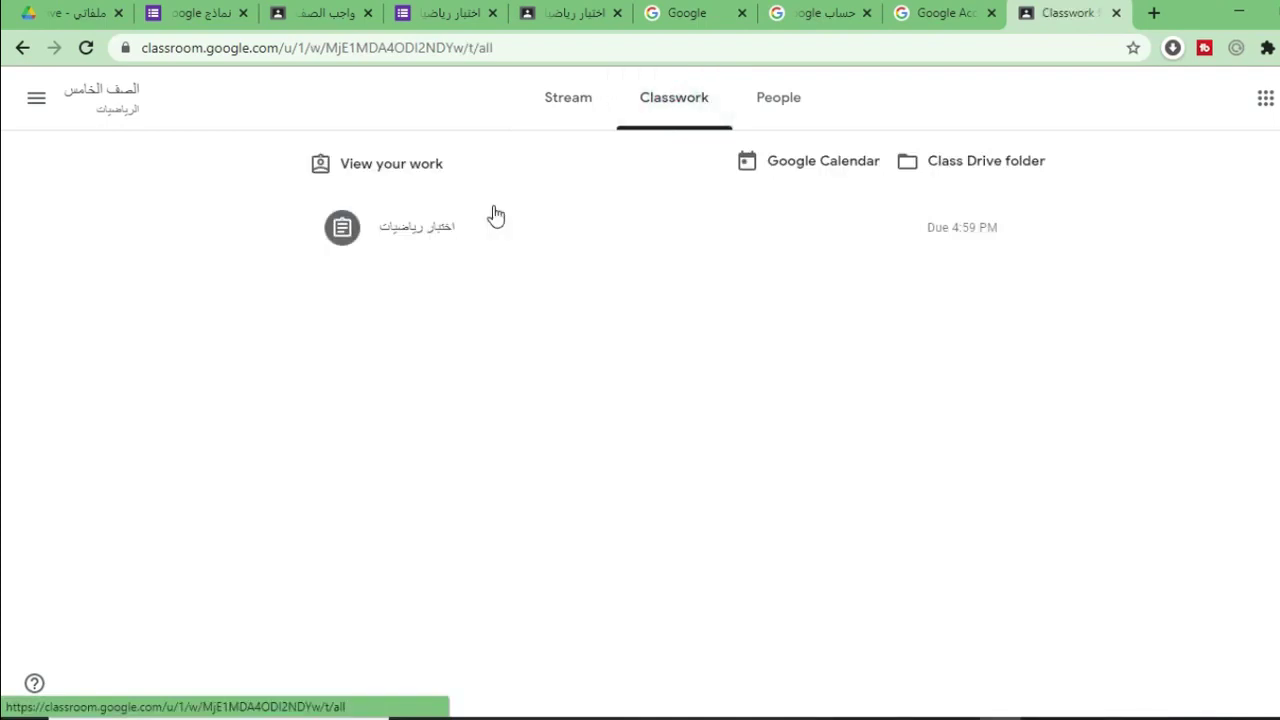
left_click(427, 230)
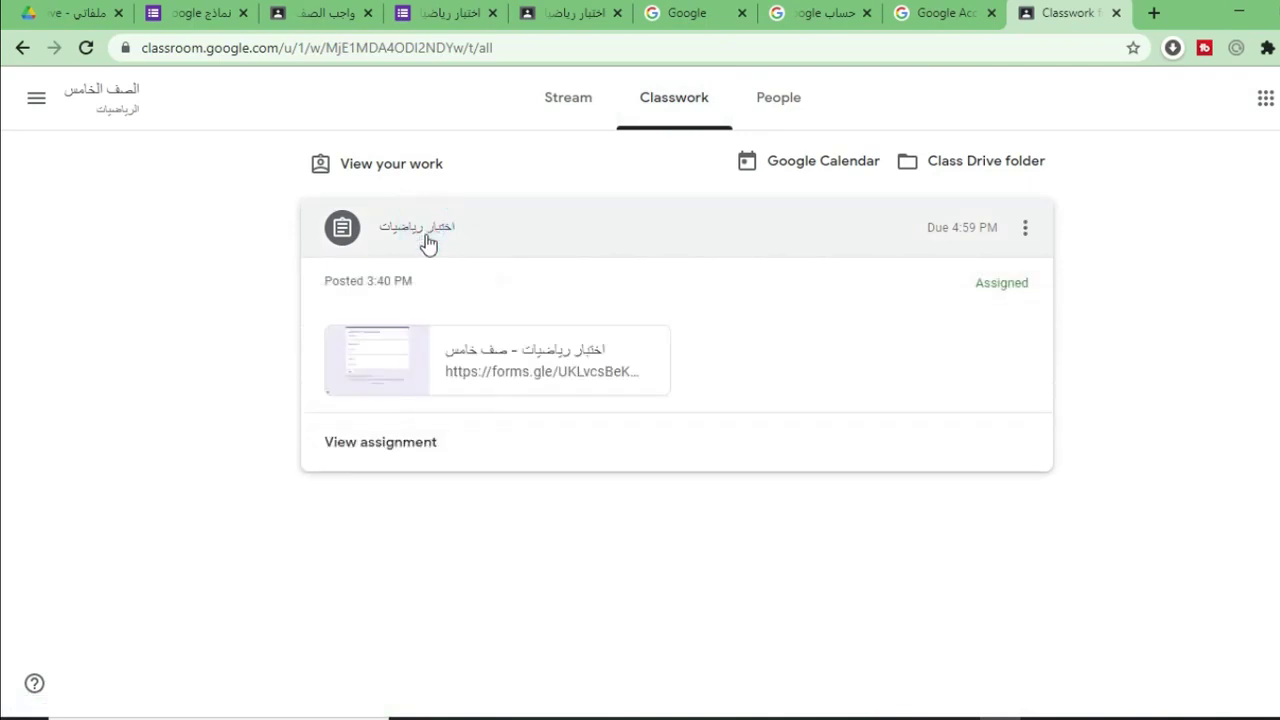
left_click(380, 358)
Fill in the student's e-mail address and name on the quiz, and continue to the next section.
left_click(894, 298)
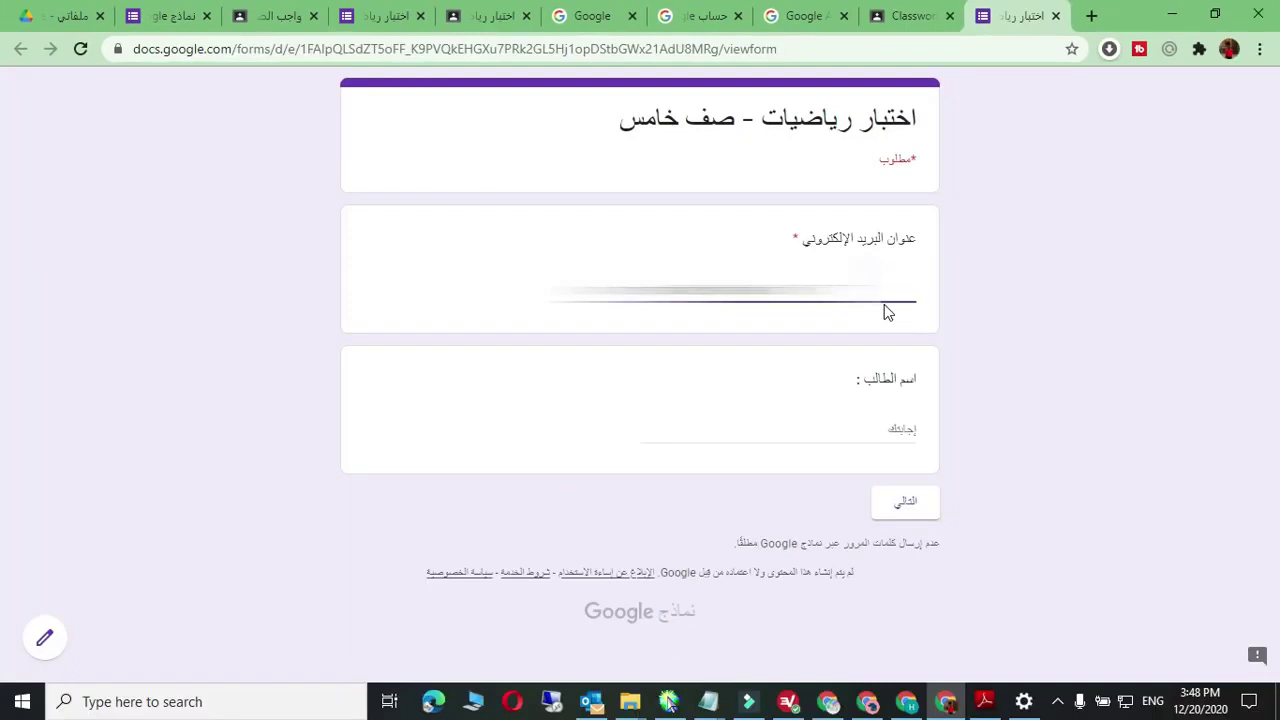
key("Tab")
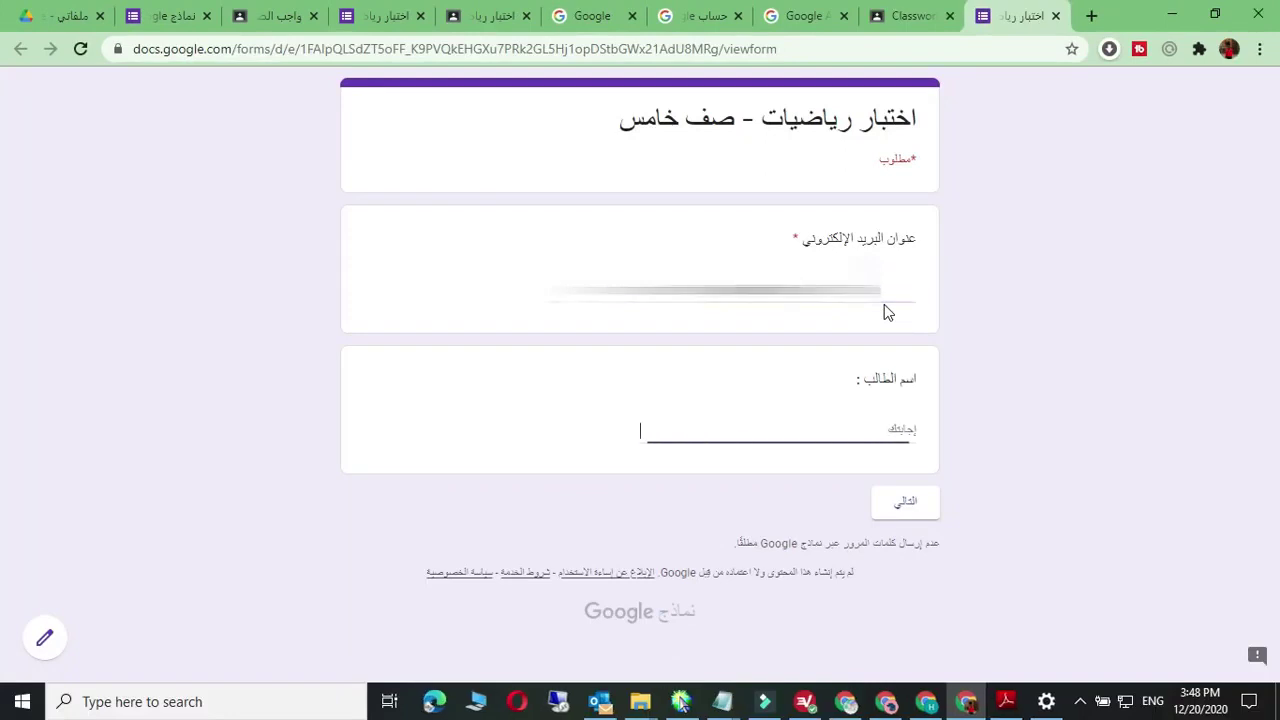
type("lpl")
key("BackSpace")
key("BackSpace")
key("BackSpace")
left_click(906, 504)
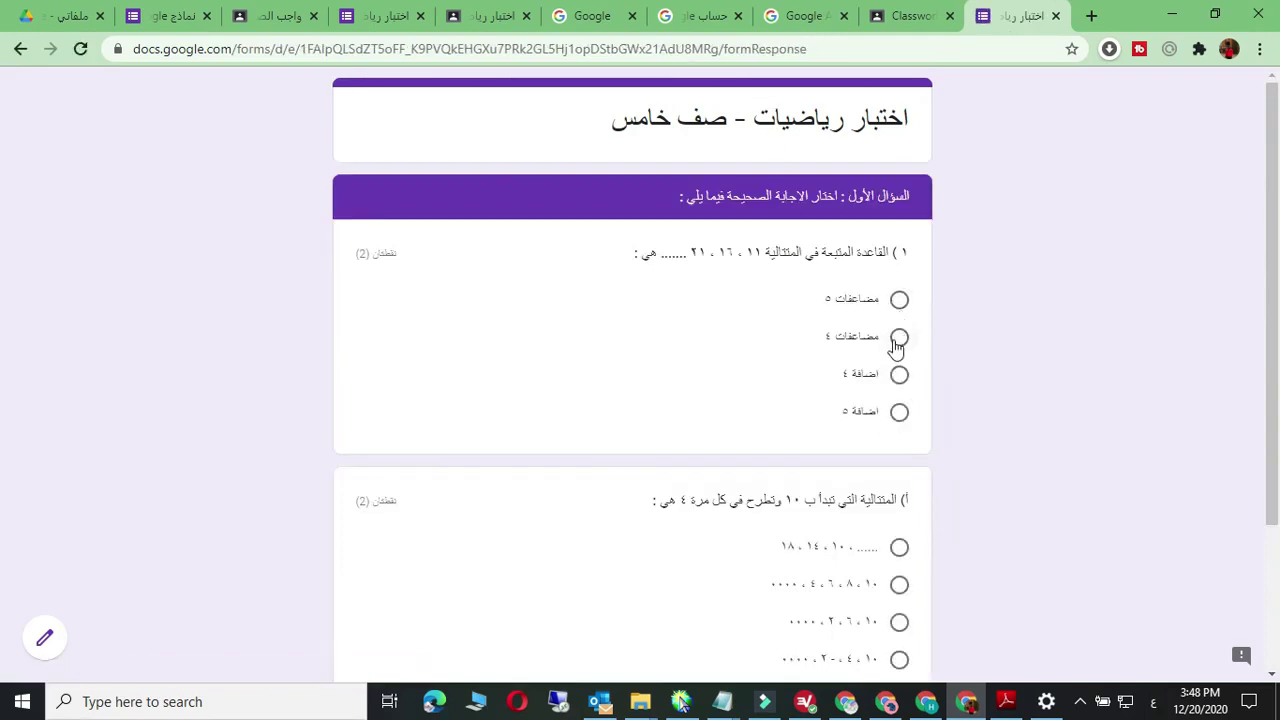
Answer the first question with "مضاعفات ٥" and the second with "١٠ ، ٦ ، ٢ ، ٠٠٠٠", and continue to the next section.
left_click(899, 299)
scroll(920, 371, "down", 2)
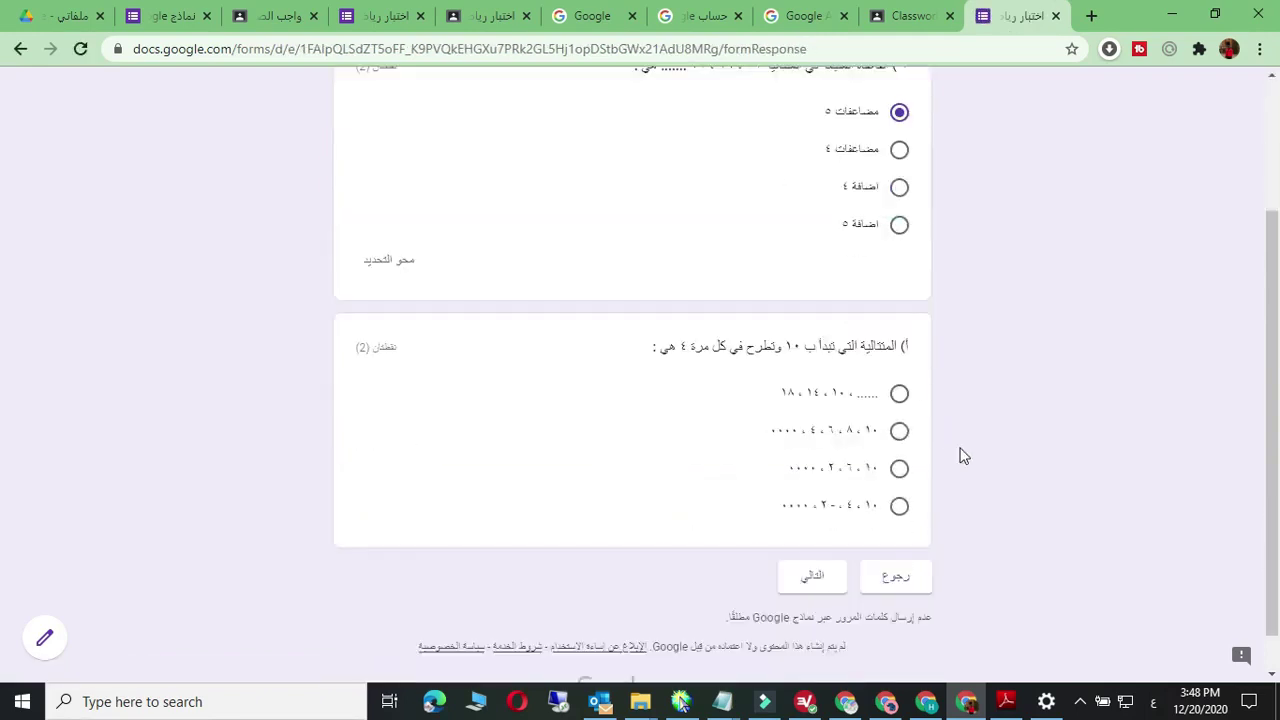
left_click(899, 468)
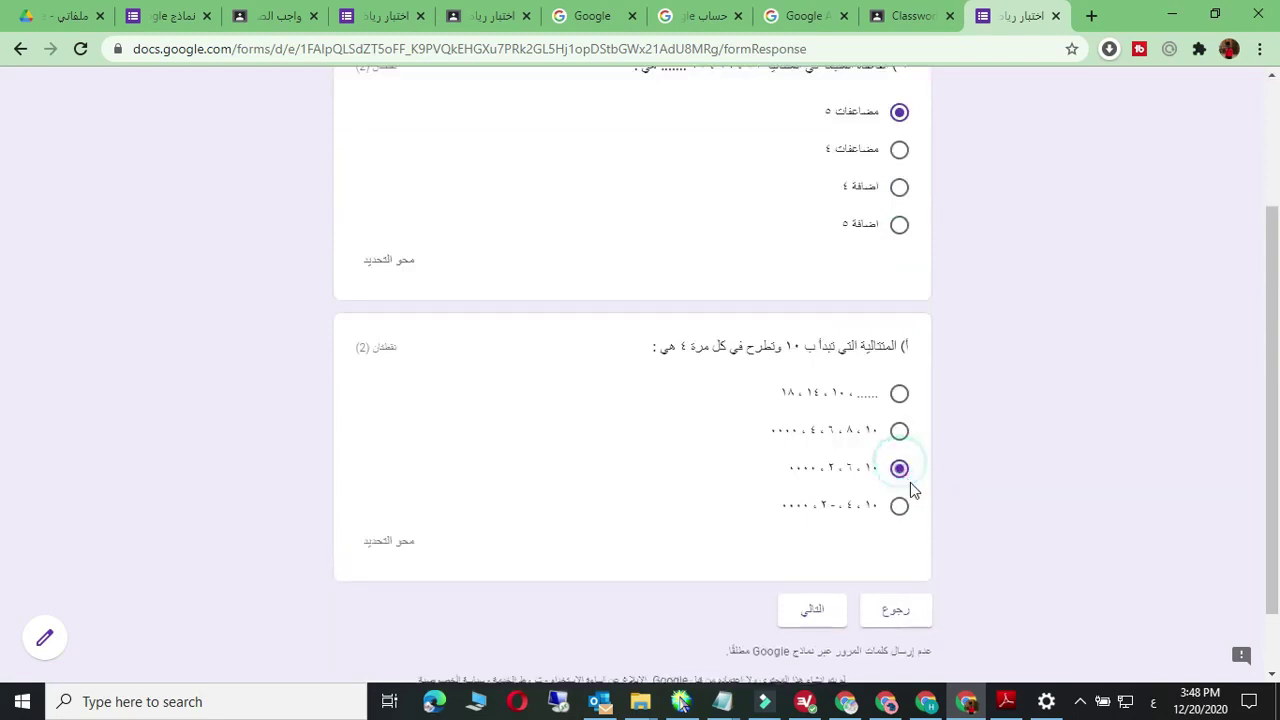
left_click(818, 612)
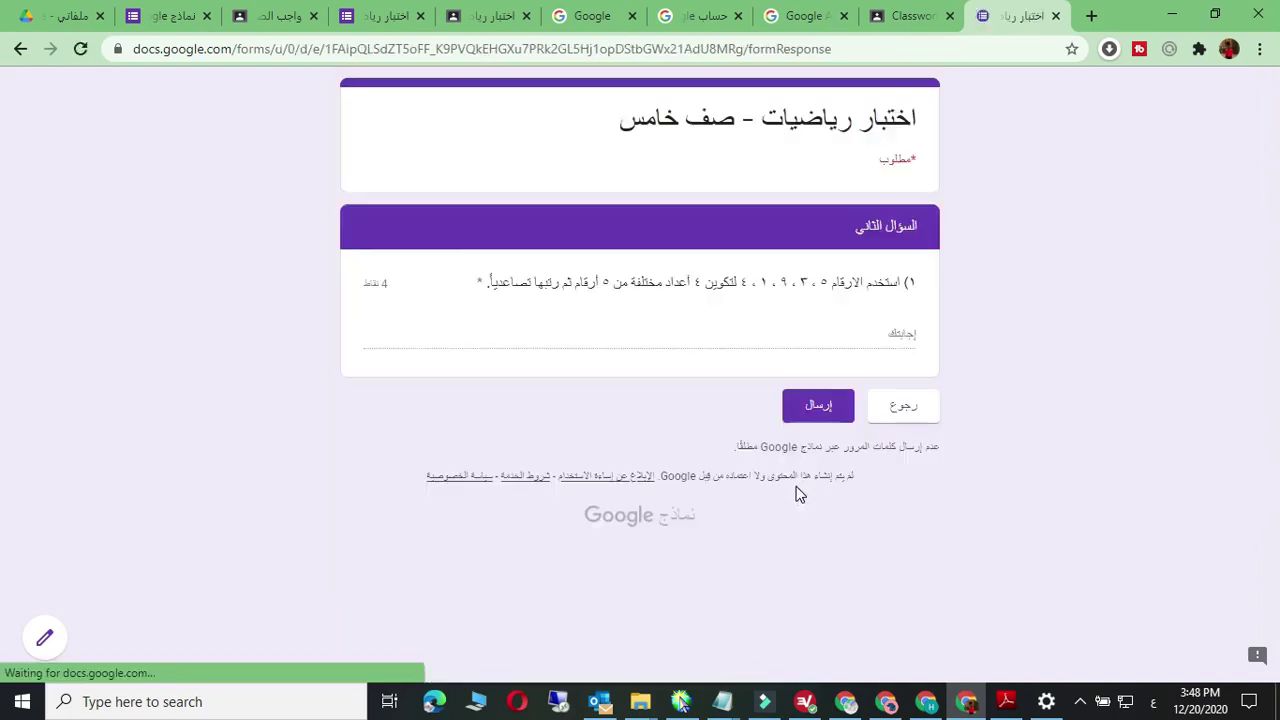
Answer the السؤال الثاني question with the numbers 41935, 14935, 94135, 25426 and 25442, each on its own line.
left_click(674, 336)
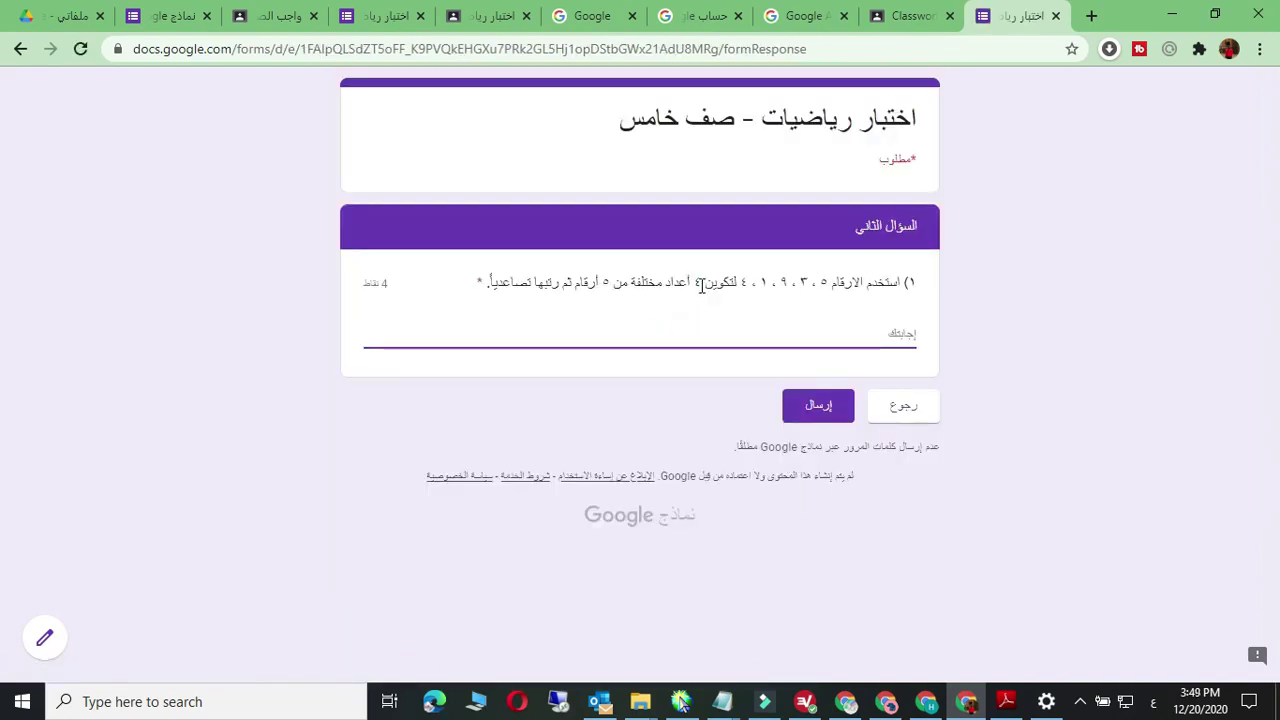
left_click_drag(700, 285, 689, 289)
left_click(552, 330)
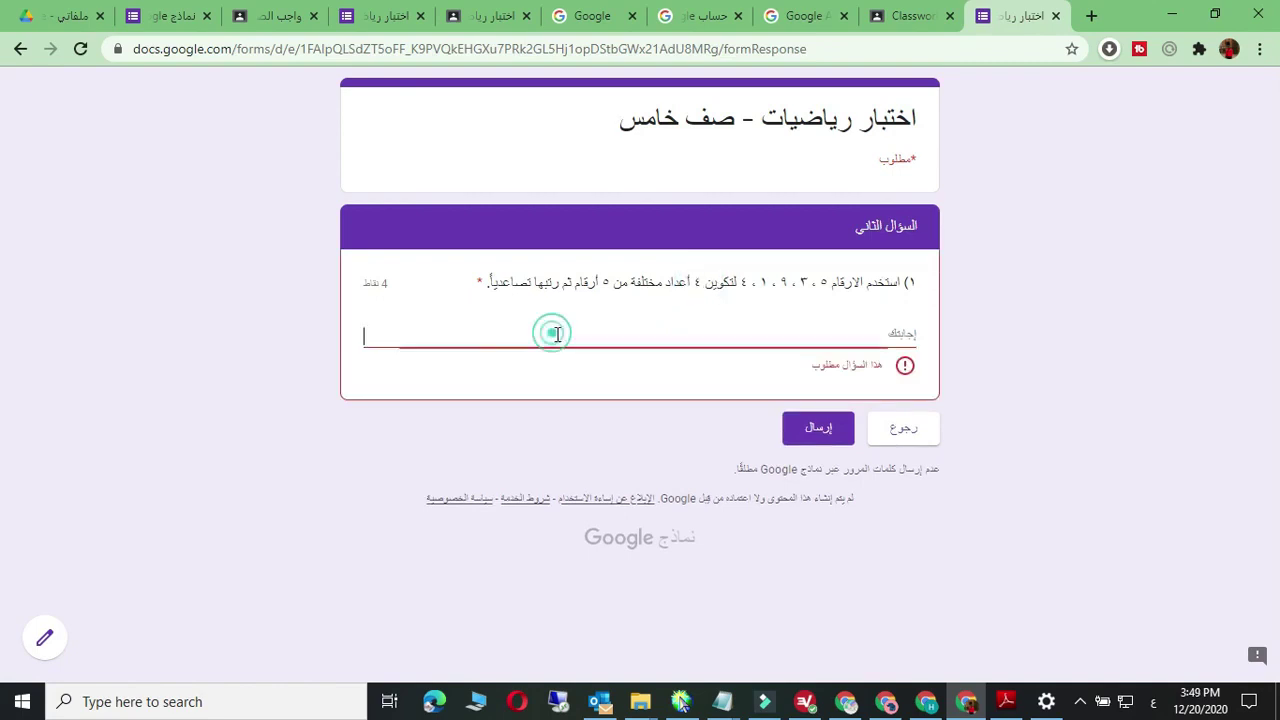
type("4")
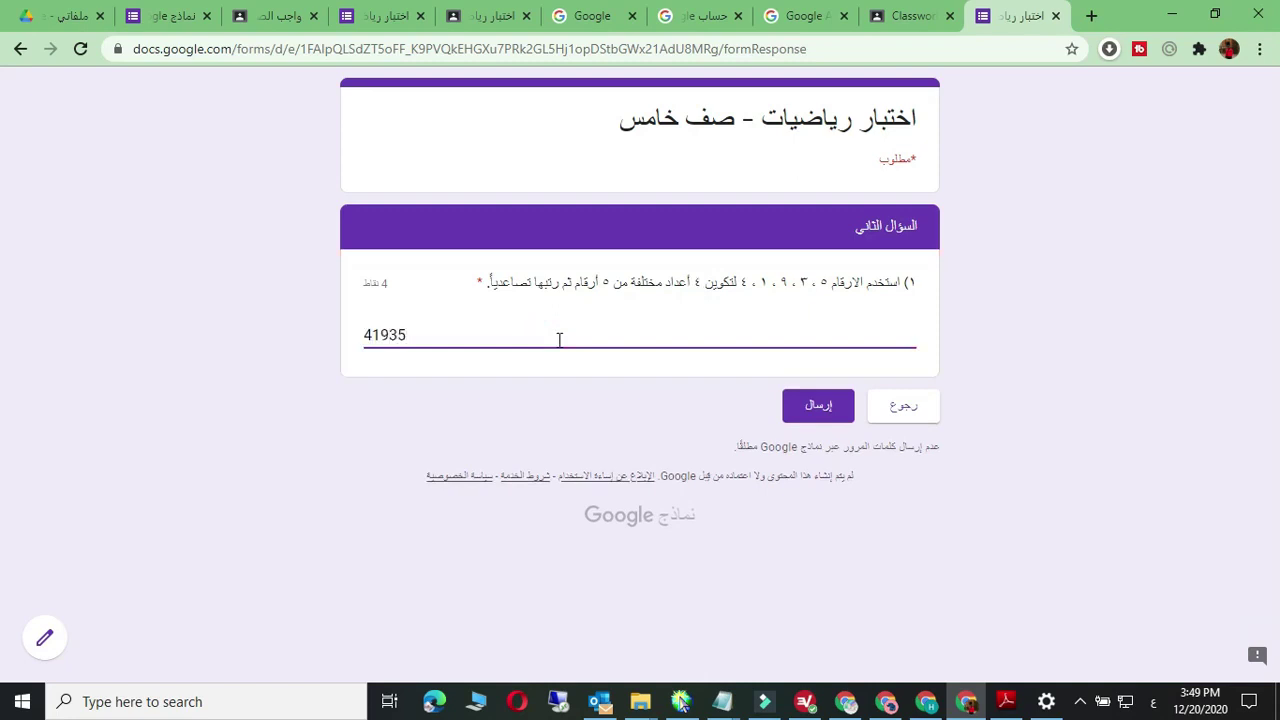
type("1935")
key("Return")
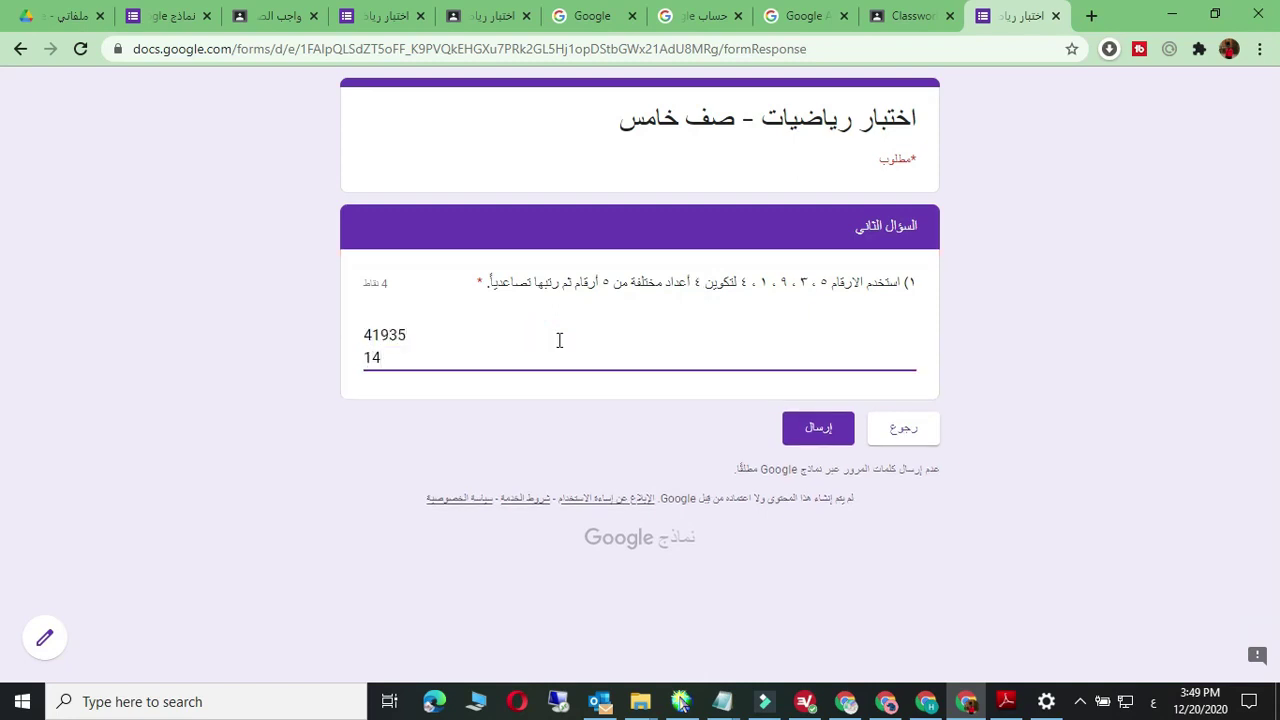
key("Return")
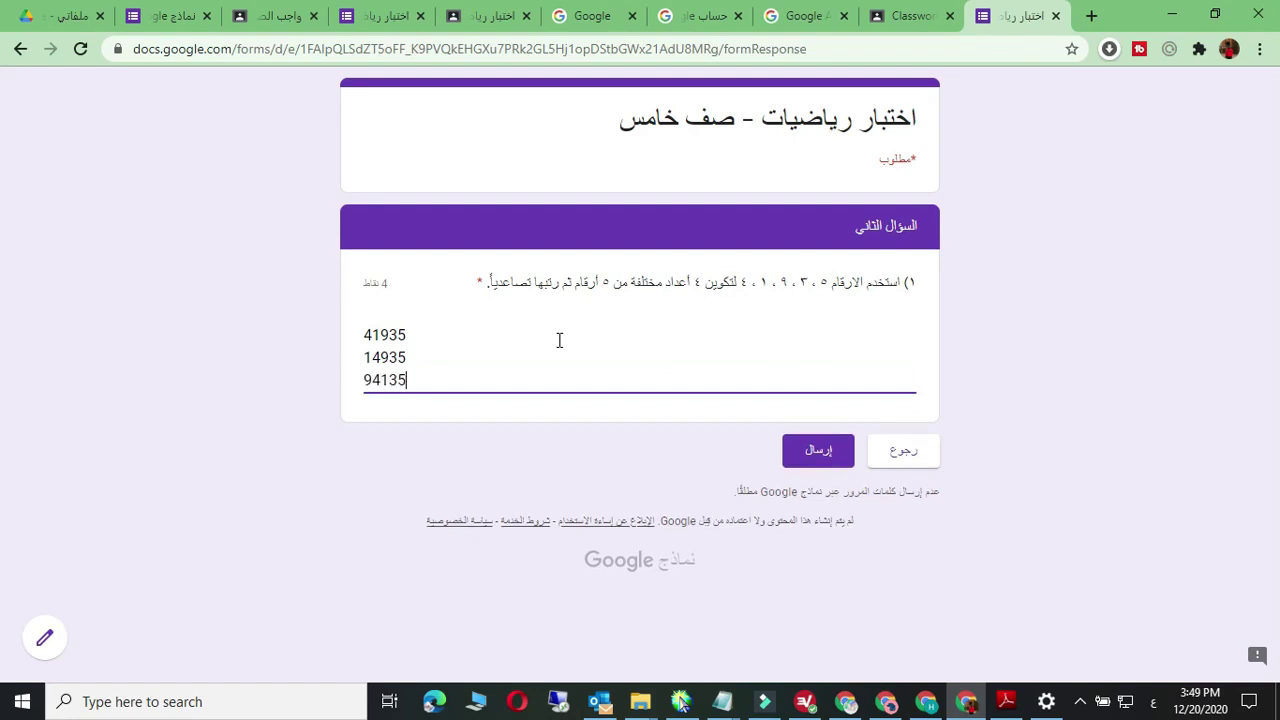
type("94135")
key("Return")
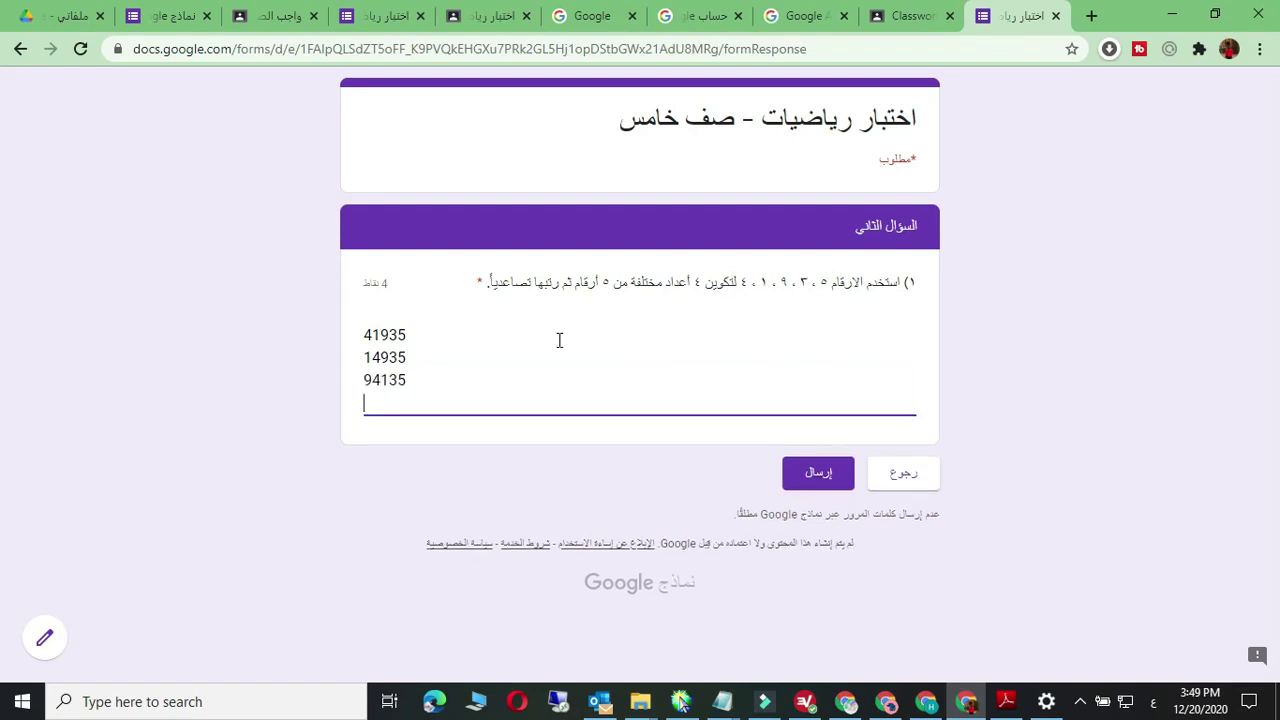
type("25426")
key("Return")
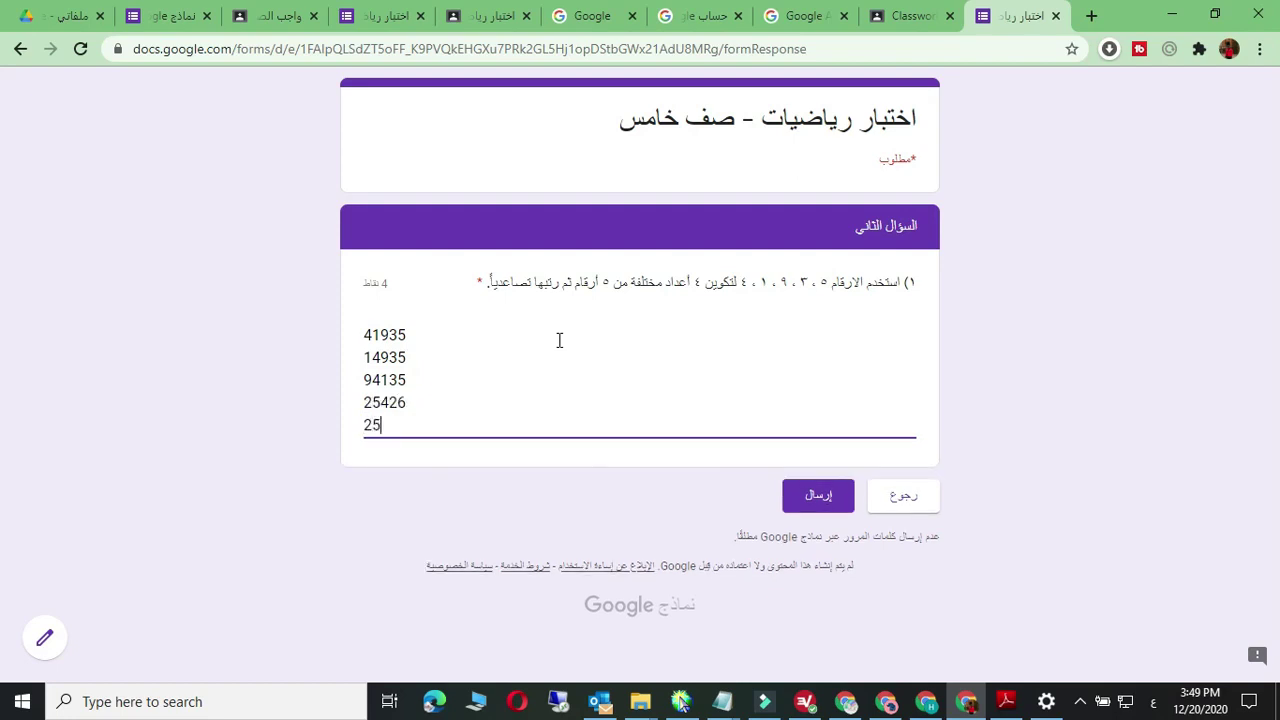
type("25442")
Submit the completed quiz and read the response confirmation.
left_click(843, 408)
left_click(823, 498)
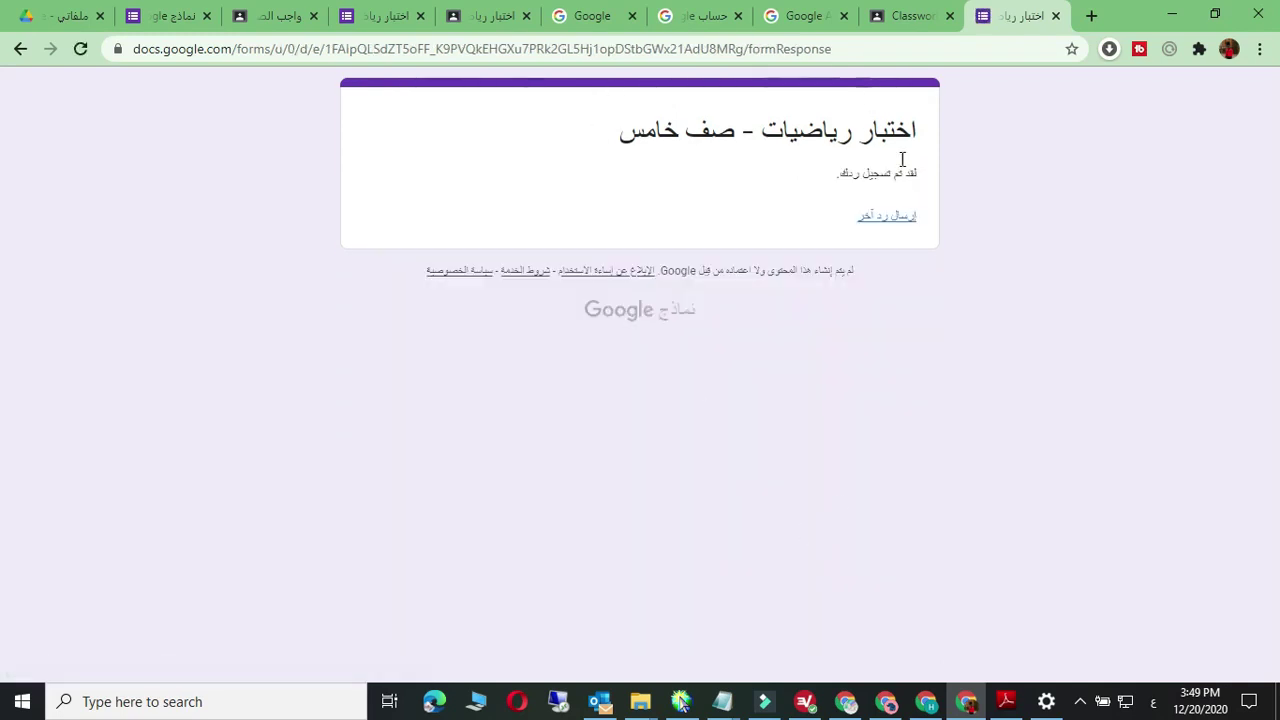
left_click_drag(930, 175, 838, 177)
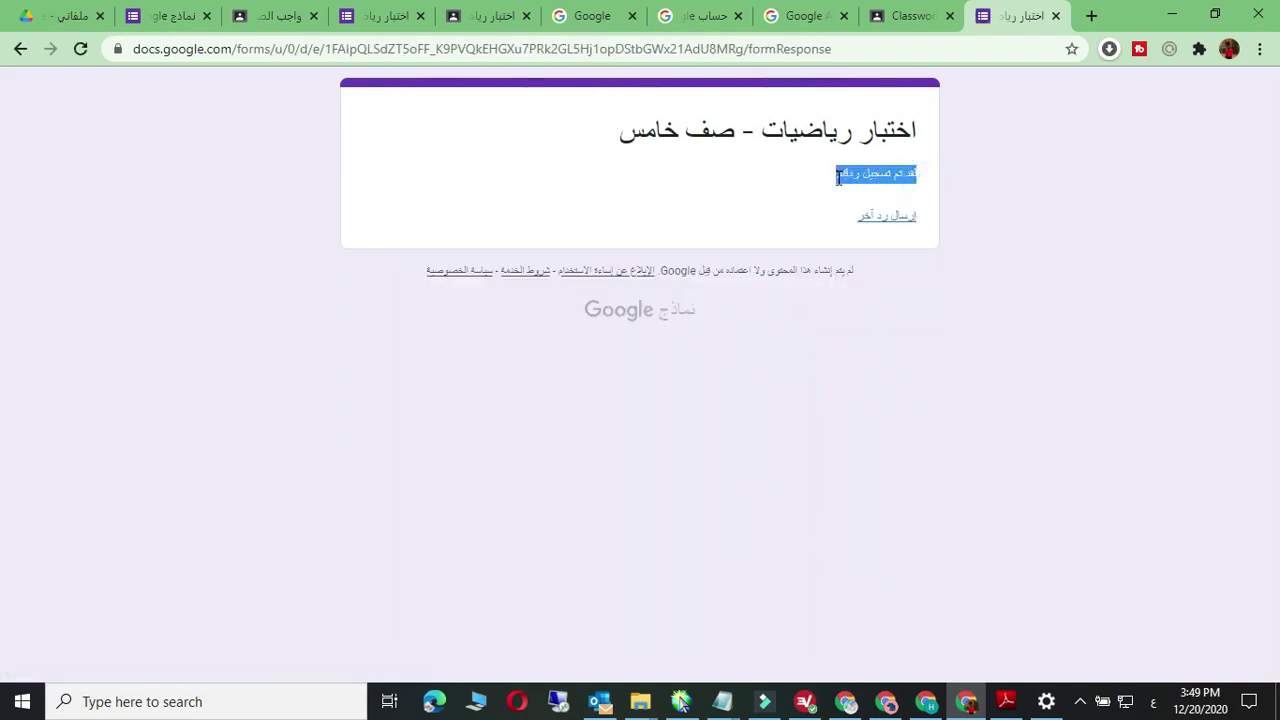
left_click(703, 206)
Switch to Google Drive, open the form "اختبار رياضيات - صف خامس" for editing, and show its responses.
key("ctrl+1")
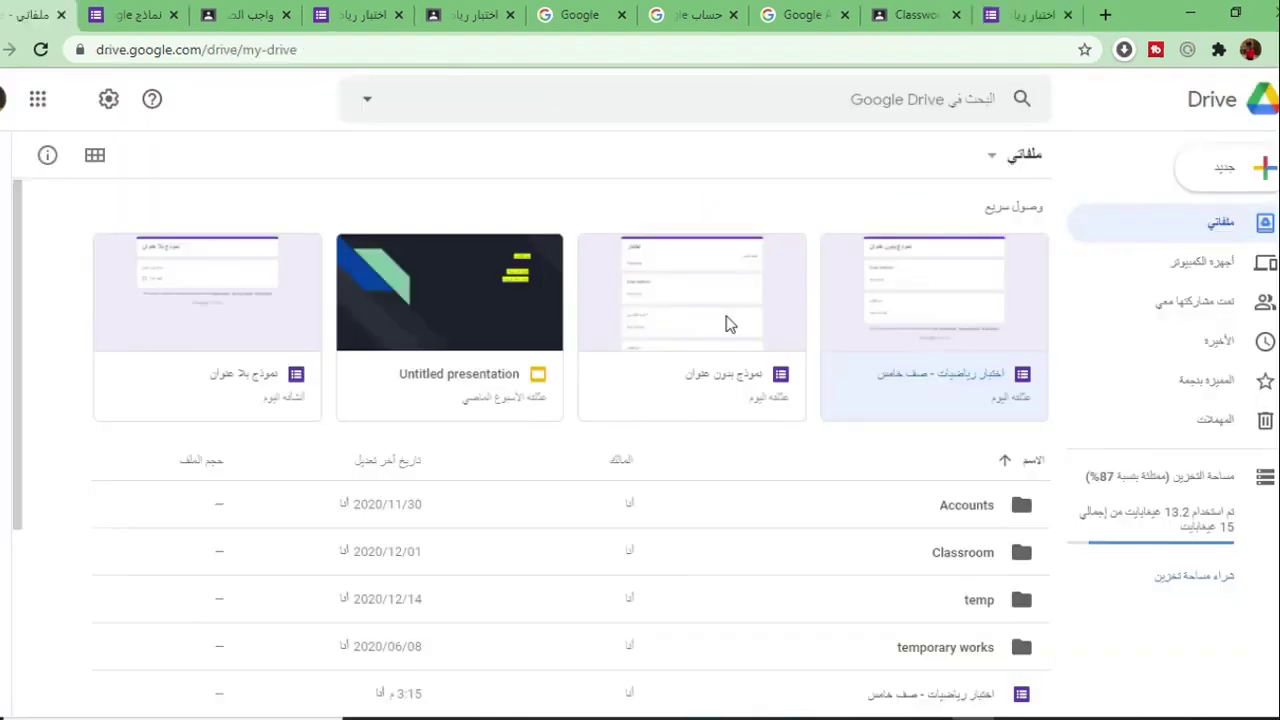
left_click(727, 322)
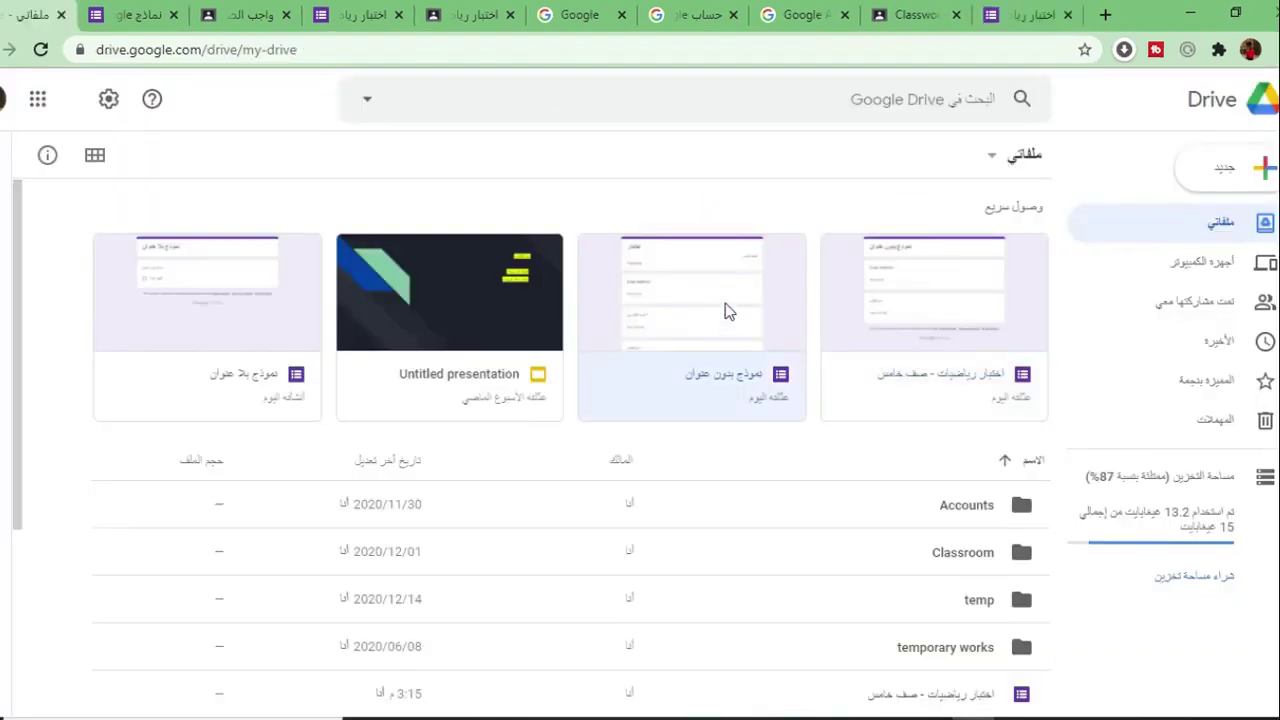
double_click(970, 305)
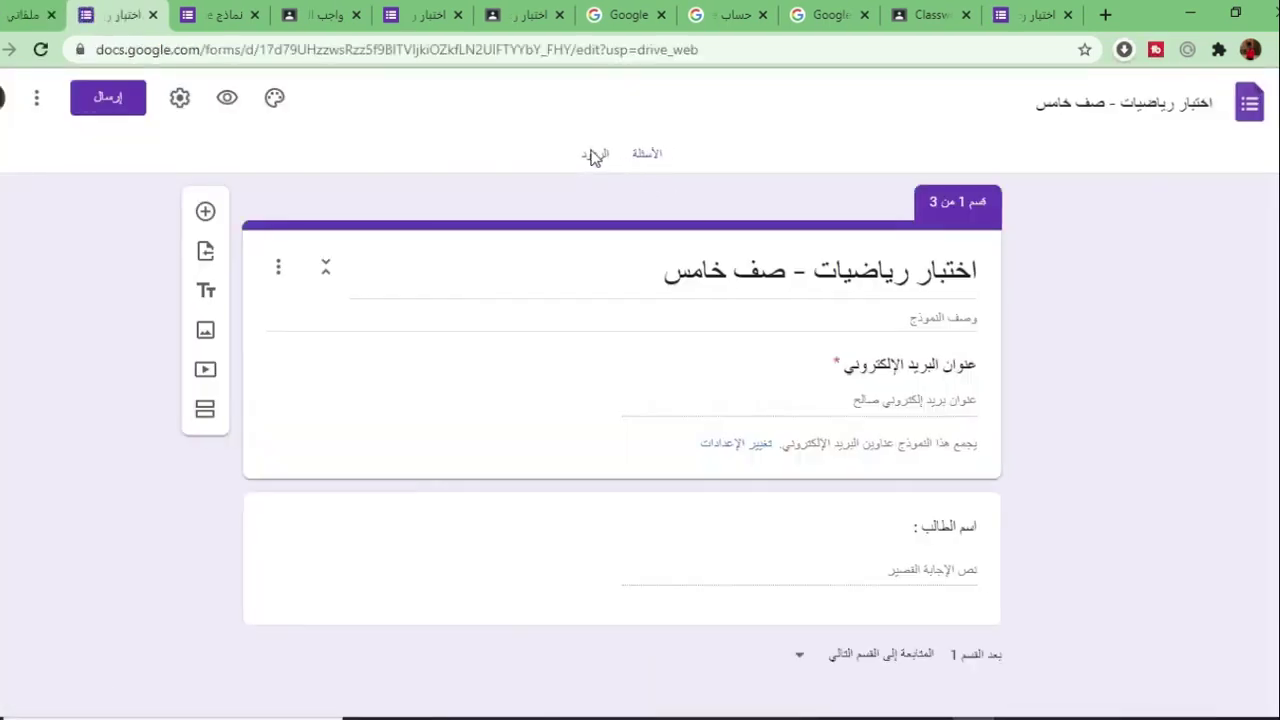
left_click(592, 156)
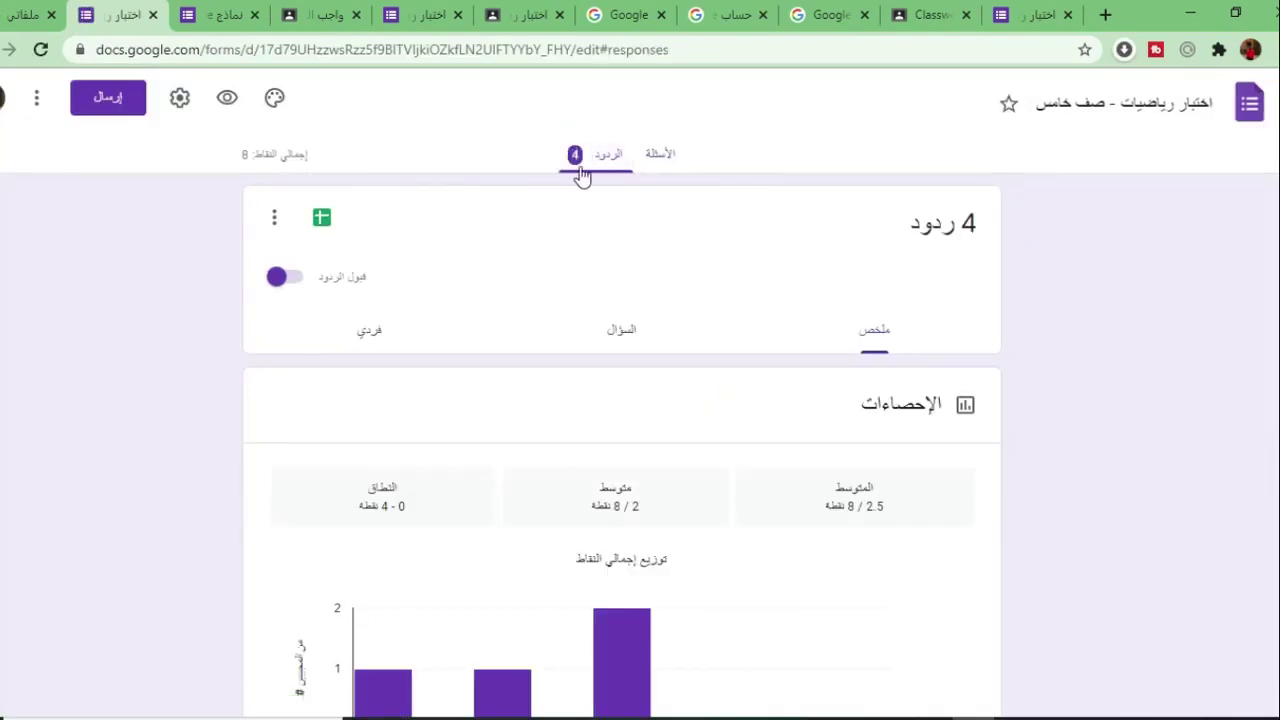
Examine the average, median, range and total-points distribution chart in the responses summary.
scroll(678, 297, "down", 2)
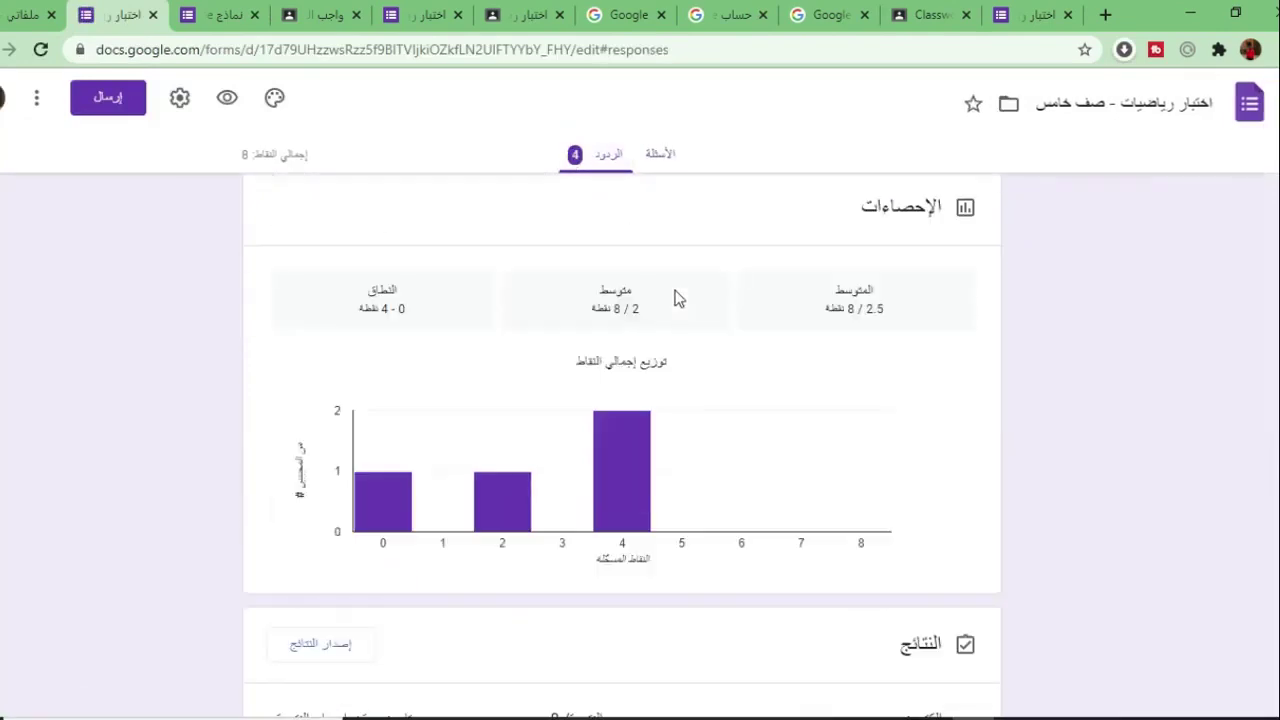
scroll(678, 297, "down", 1)
mouse_move(619, 410)
scroll(619, 410, "up", 2)
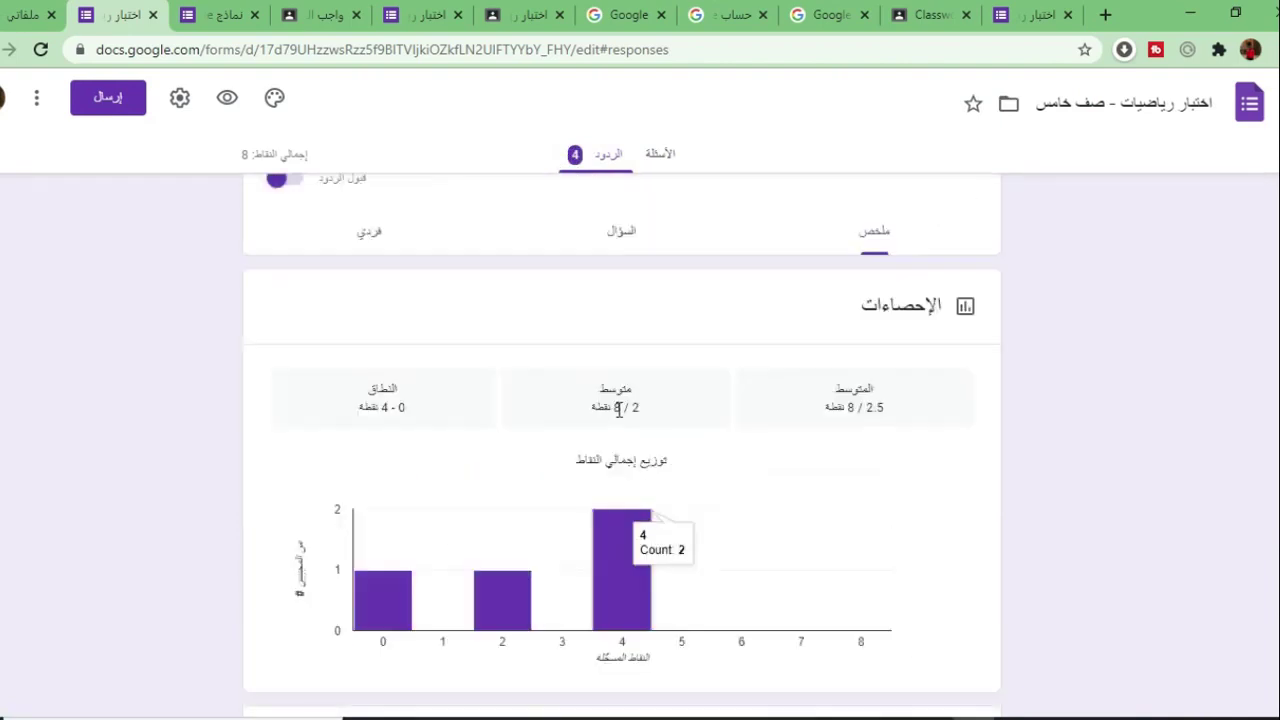
scroll(619, 410, "up", 1)
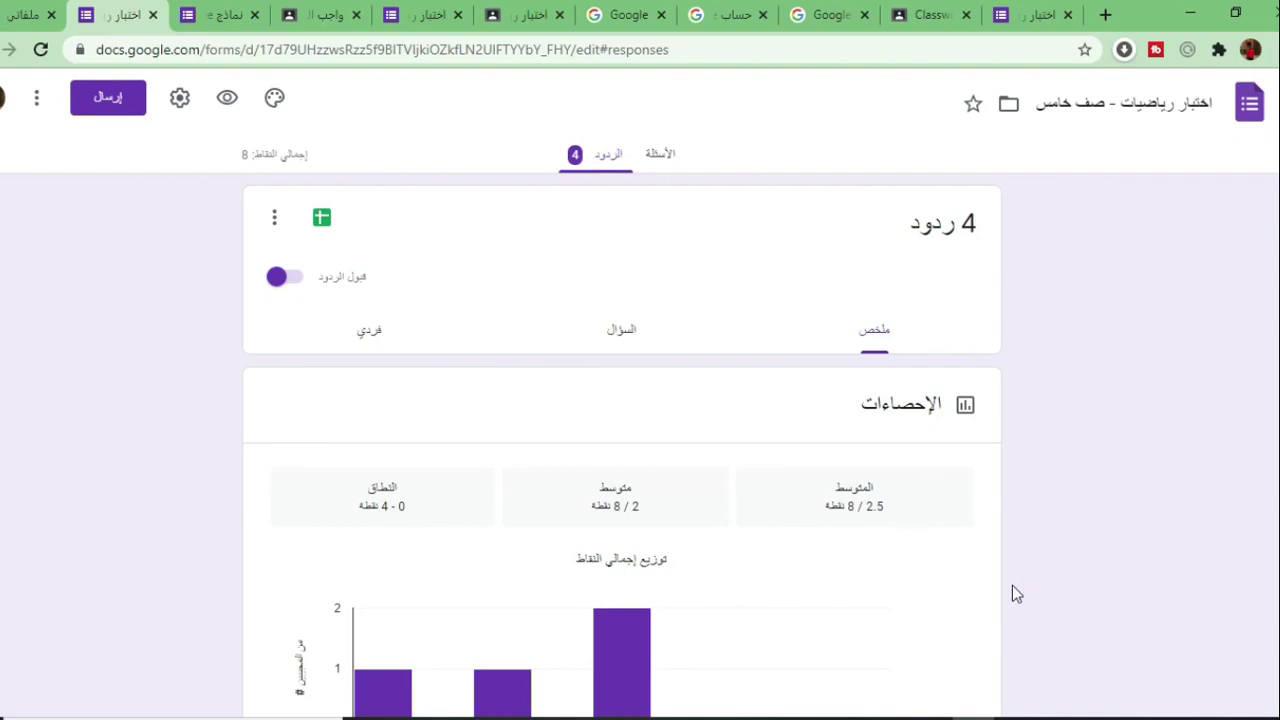
scroll(993, 546, "down", 2)
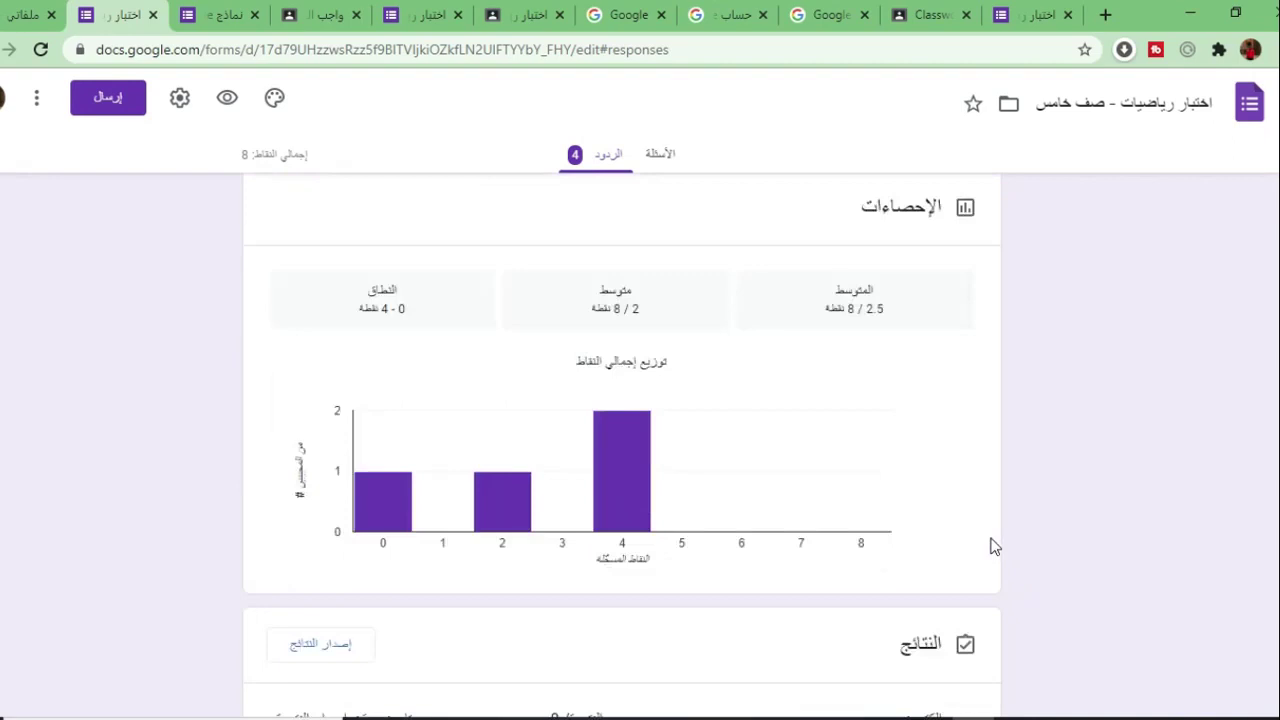
scroll(993, 546, "down", 2)
Review the results table with each respondent's score and release date, and the list of student names.
scroll(993, 546, "down", 2)
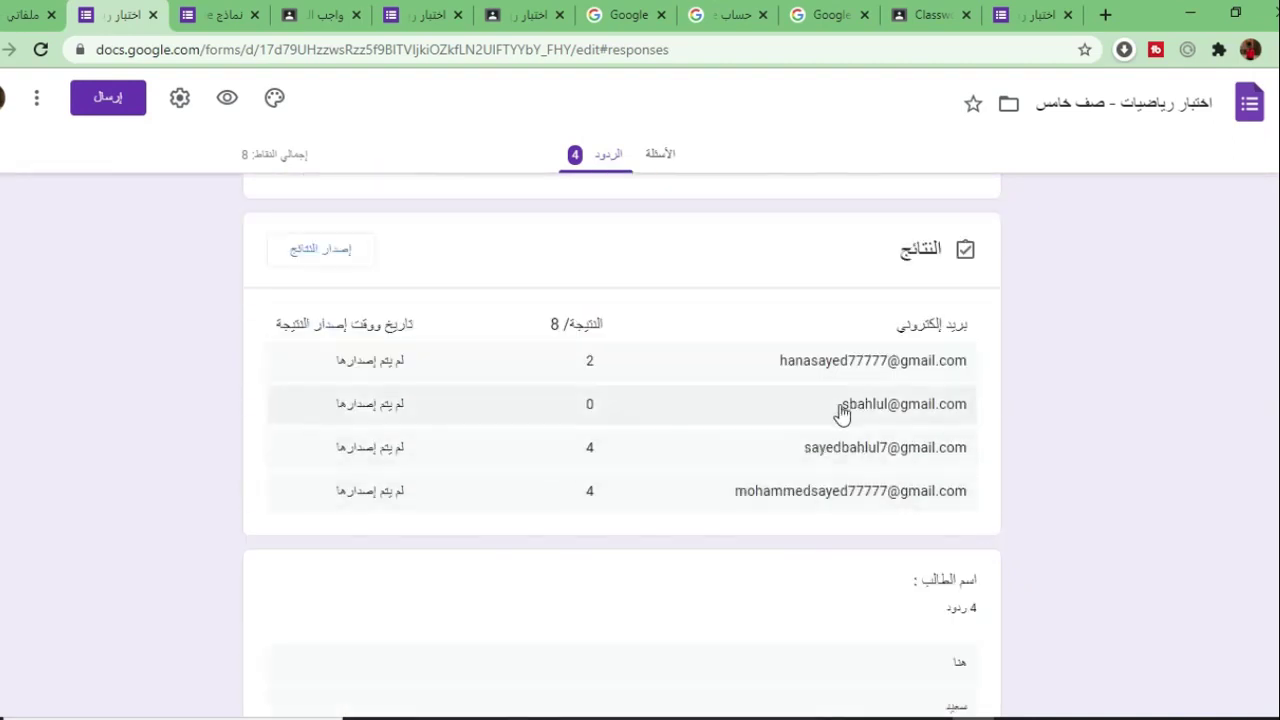
scroll(853, 520, "down", 2)
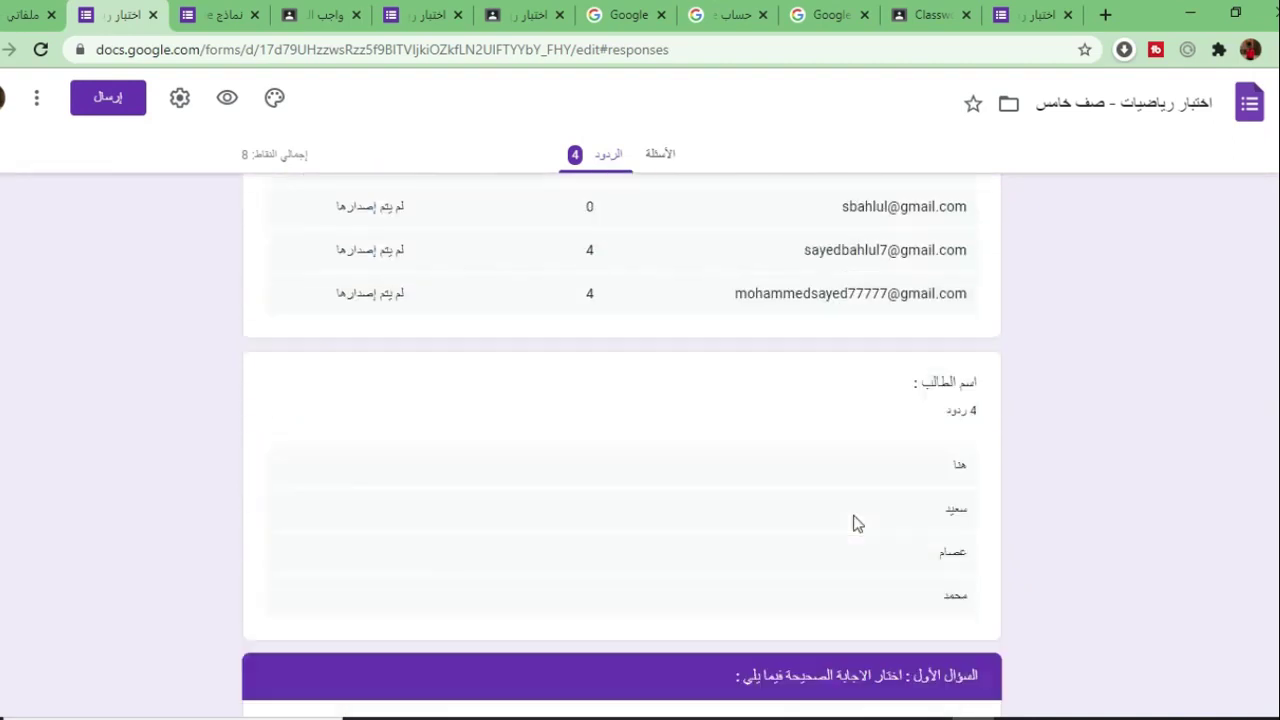
scroll(757, 483, "up", 1)
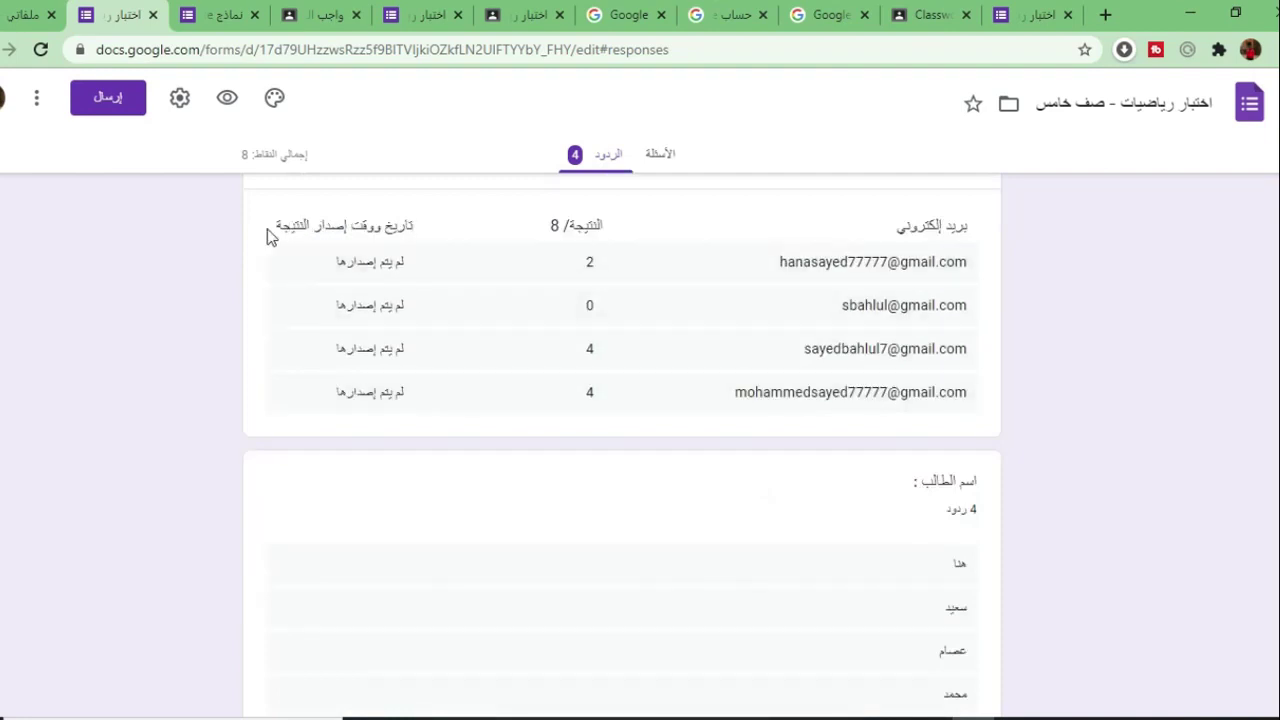
left_click_drag(449, 234, 274, 229)
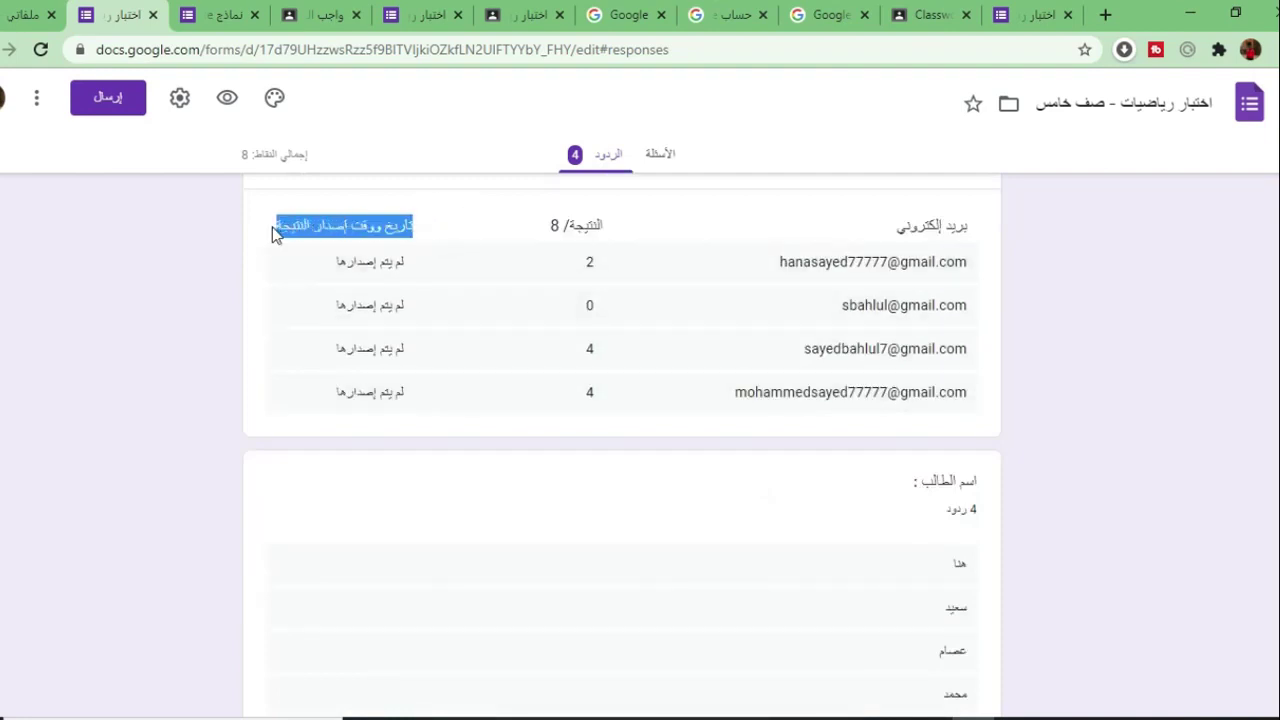
scroll(614, 491, "down", 1)
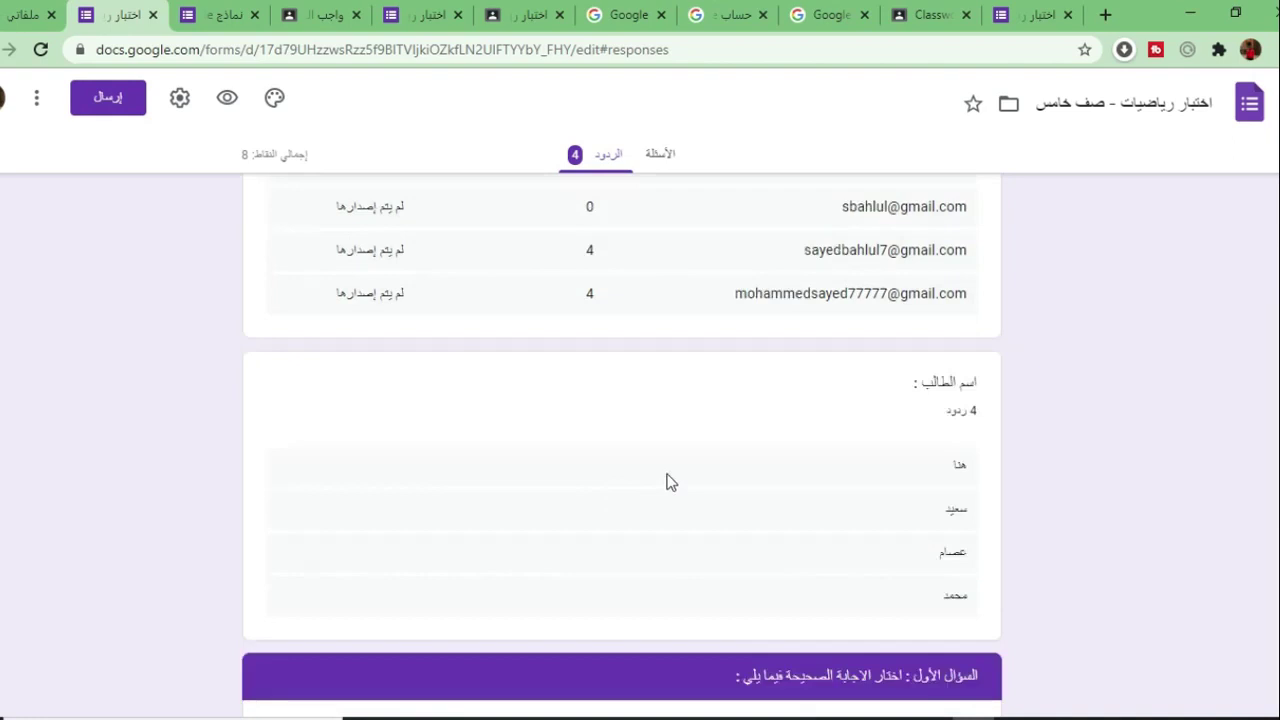
left_click_drag(959, 467, 989, 580)
left_click(995, 557)
Examine the answer distribution charts of the two multiple-choice questions in the السؤال الأول section.
scroll(1000, 565, "down", 4)
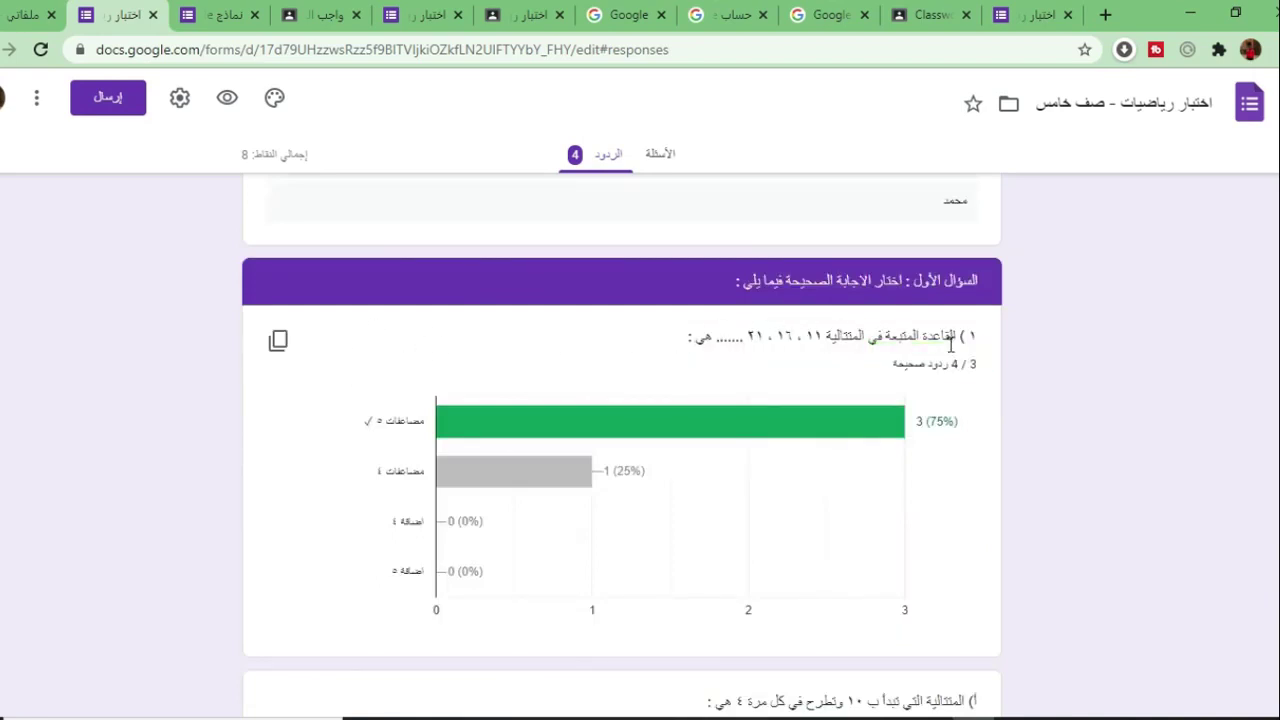
scroll(951, 360, "down", 1)
mouse_move(657, 322)
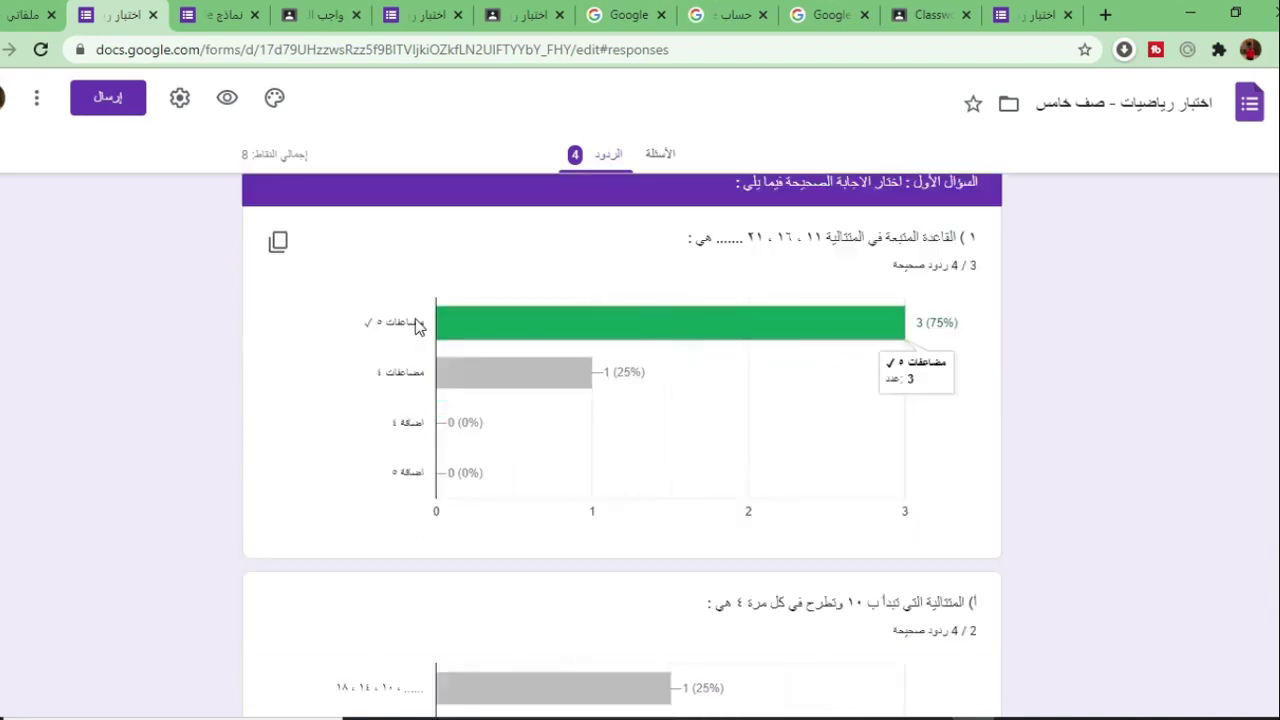
mouse_move(479, 322)
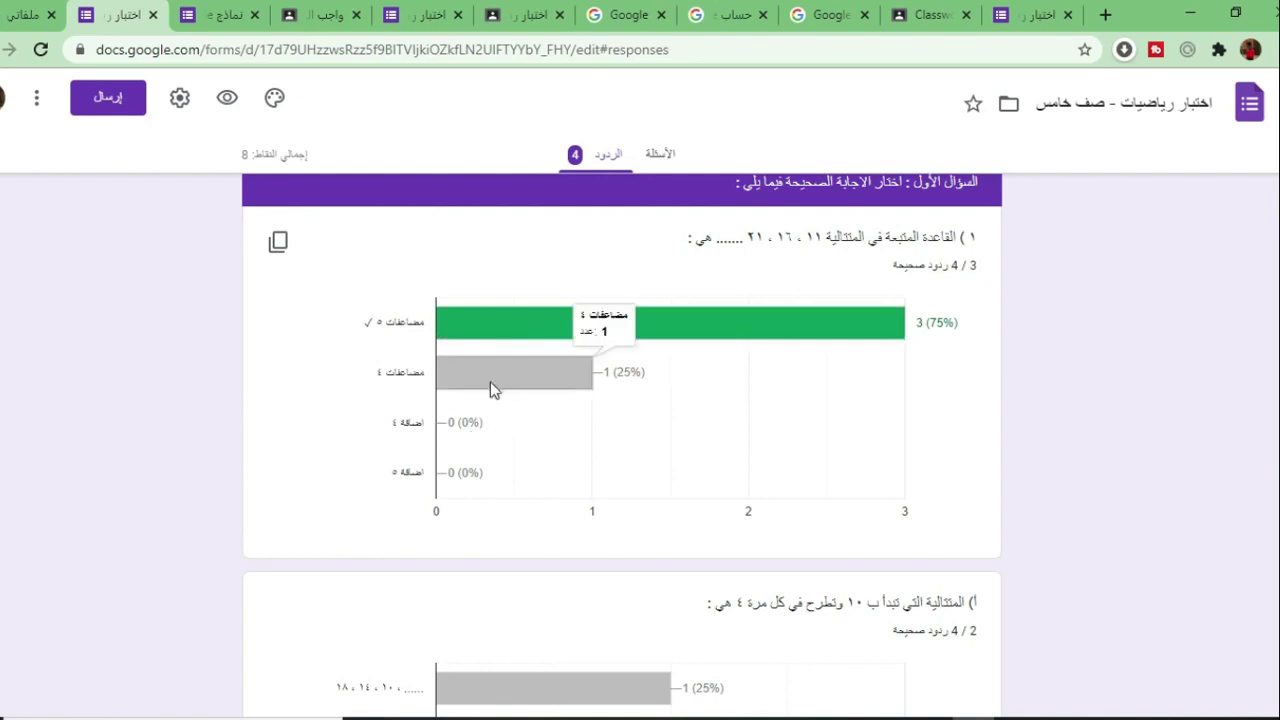
scroll(491, 383, "down", 3)
mouse_move(545, 389)
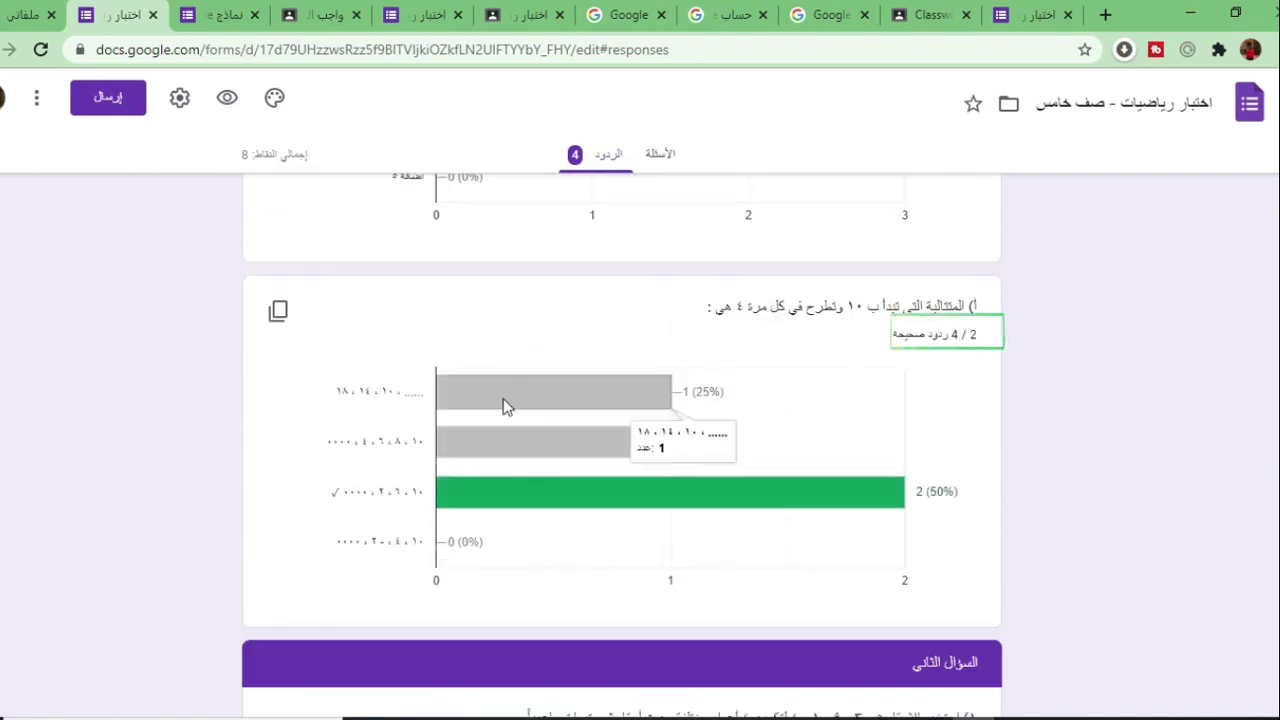
mouse_move(481, 497)
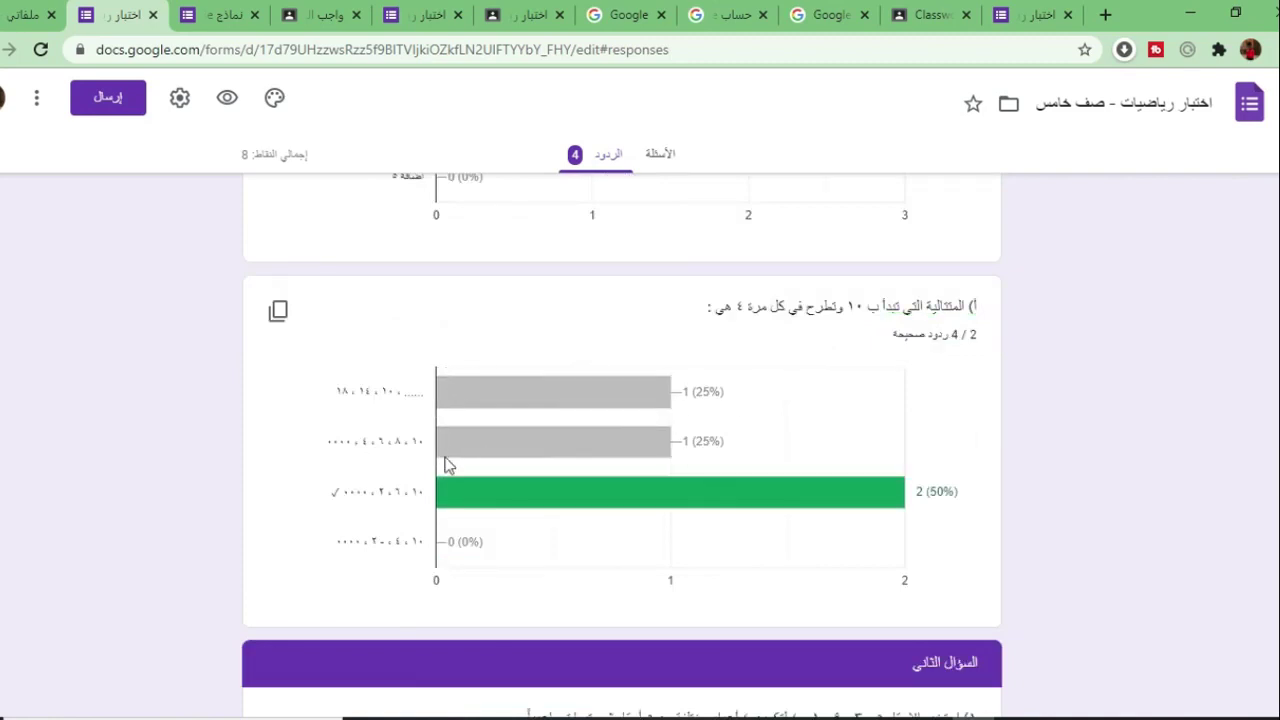
mouse_move(906, 505)
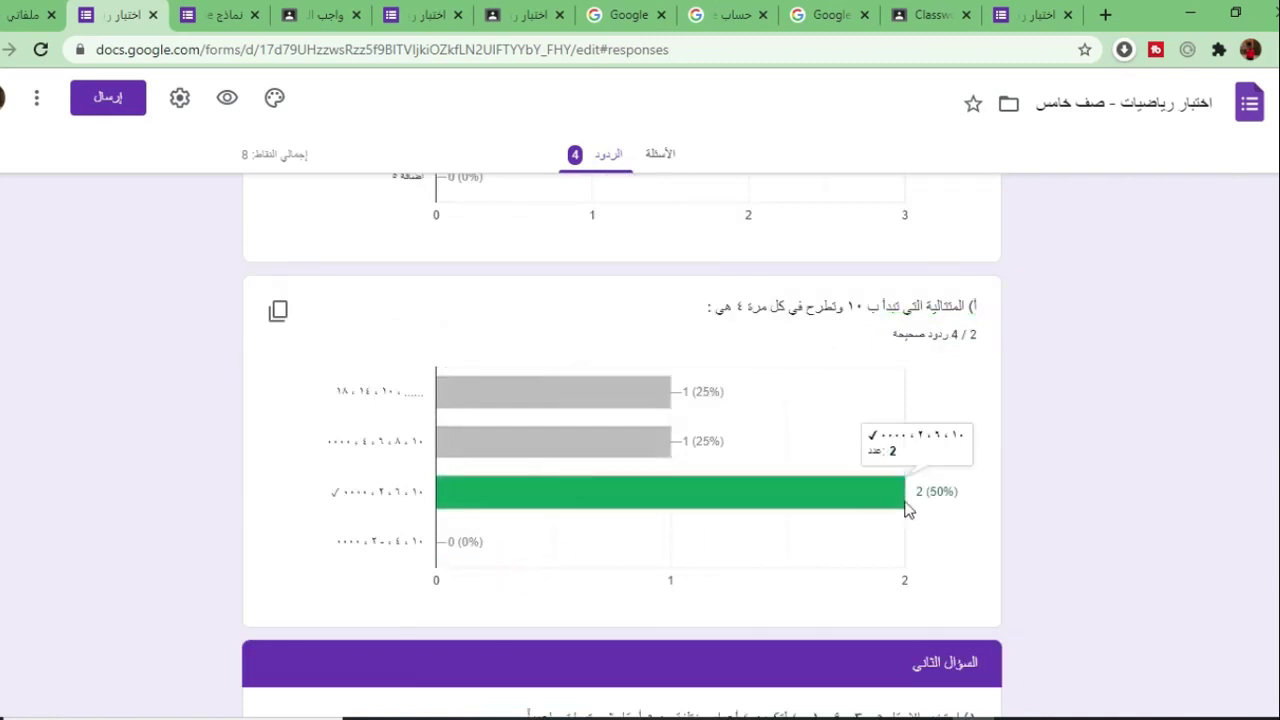
Read through the students' written answers to the number-ordering question in the السؤال الثاني section.
scroll(904, 502, "down", 5)
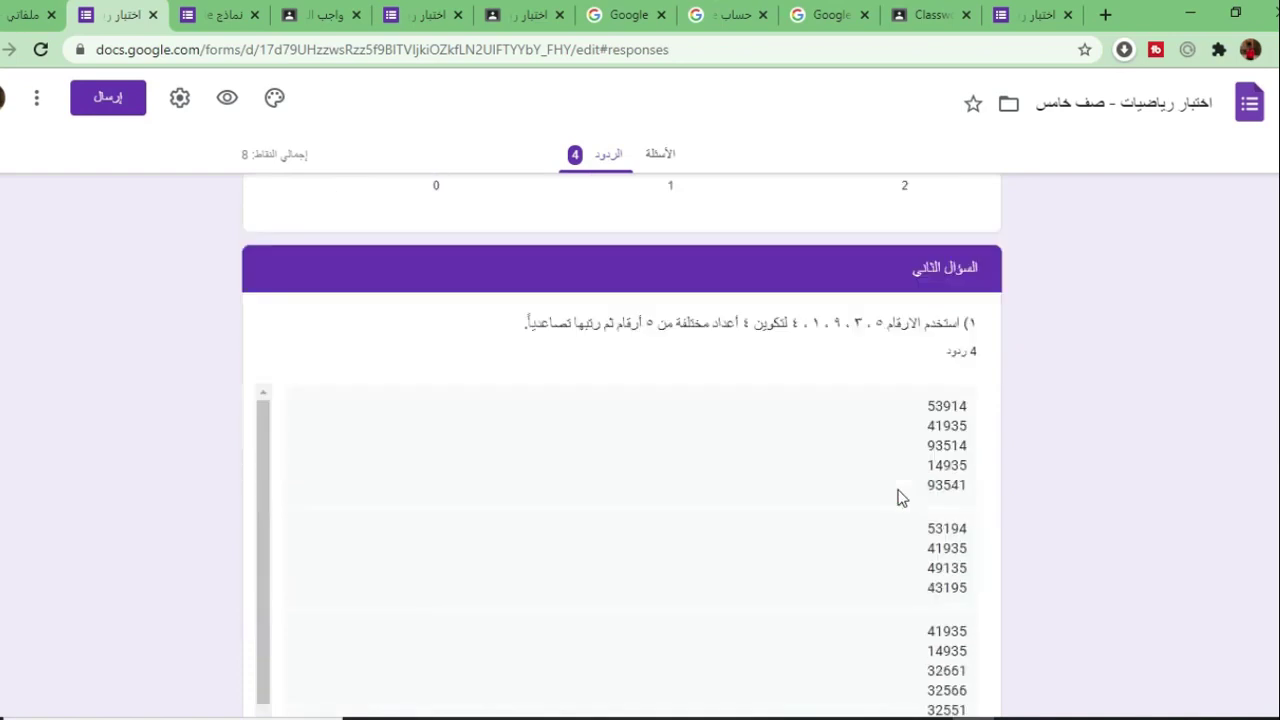
scroll(900, 498, "down", 3)
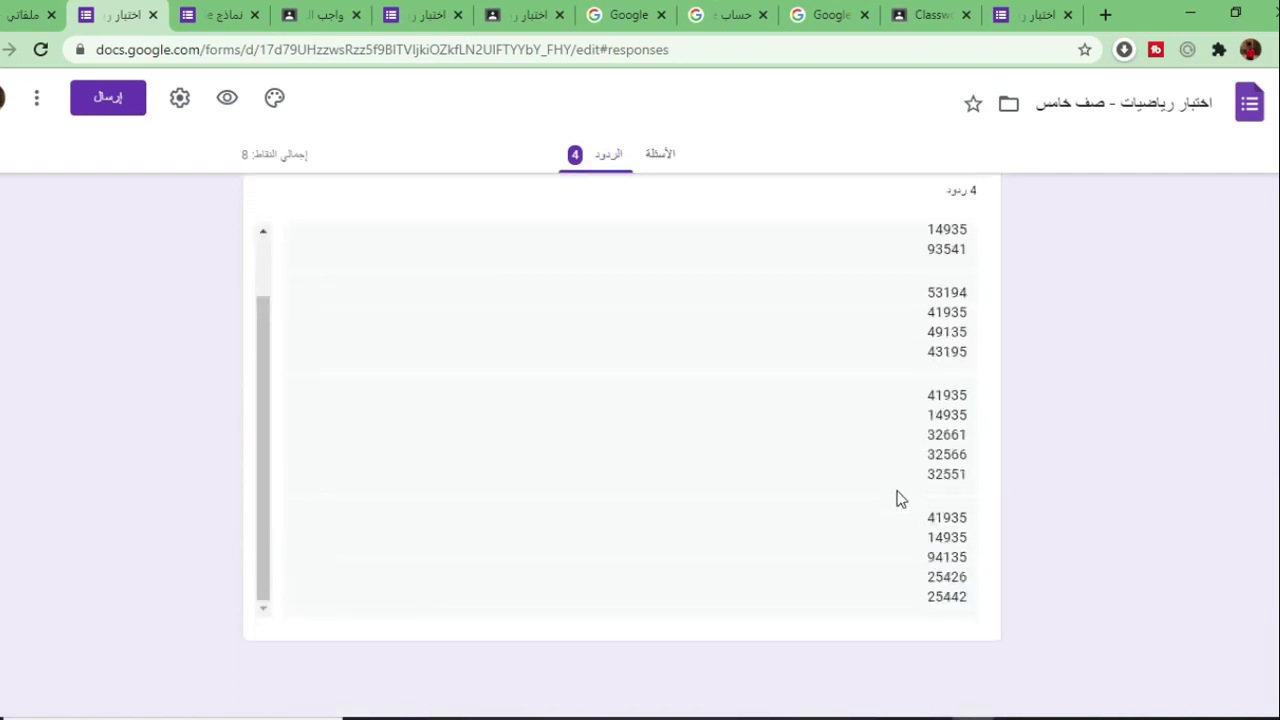
scroll(946, 518, "up", 1)
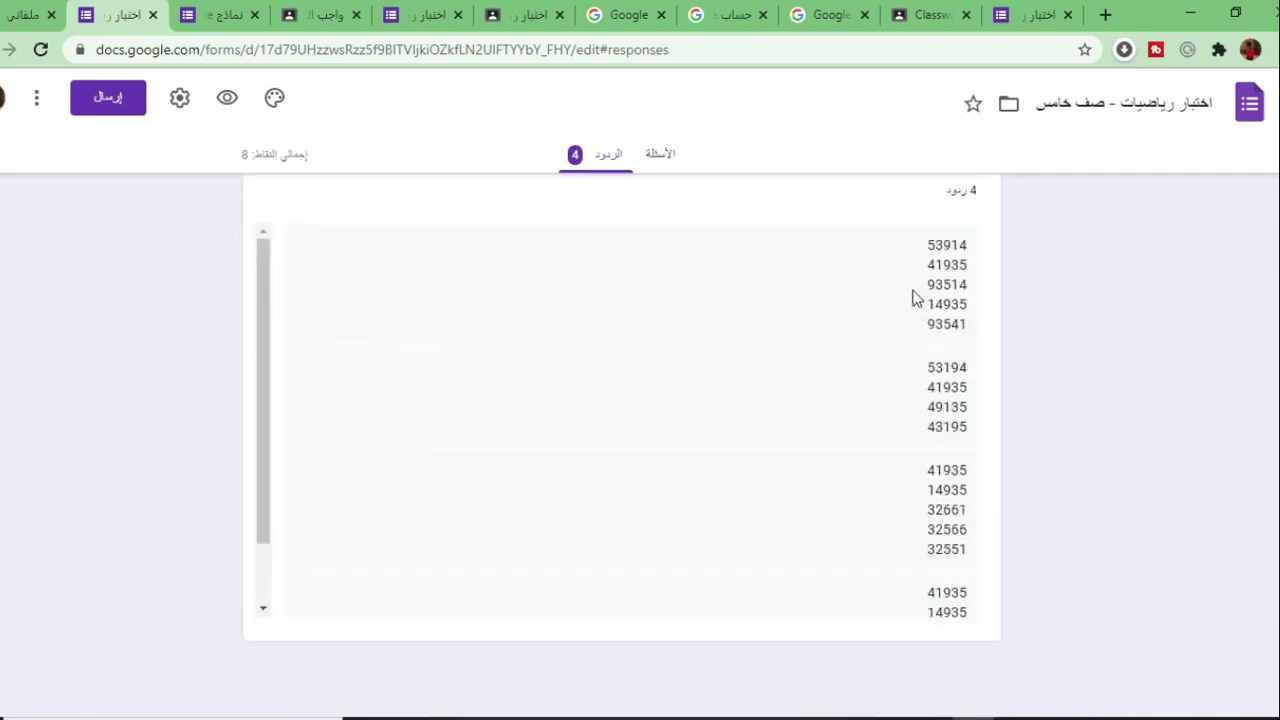
left_click_drag(926, 246, 928, 468)
left_click(943, 523)
scroll(1102, 495, "up", 4)
scroll(1100, 493, "up", 15)
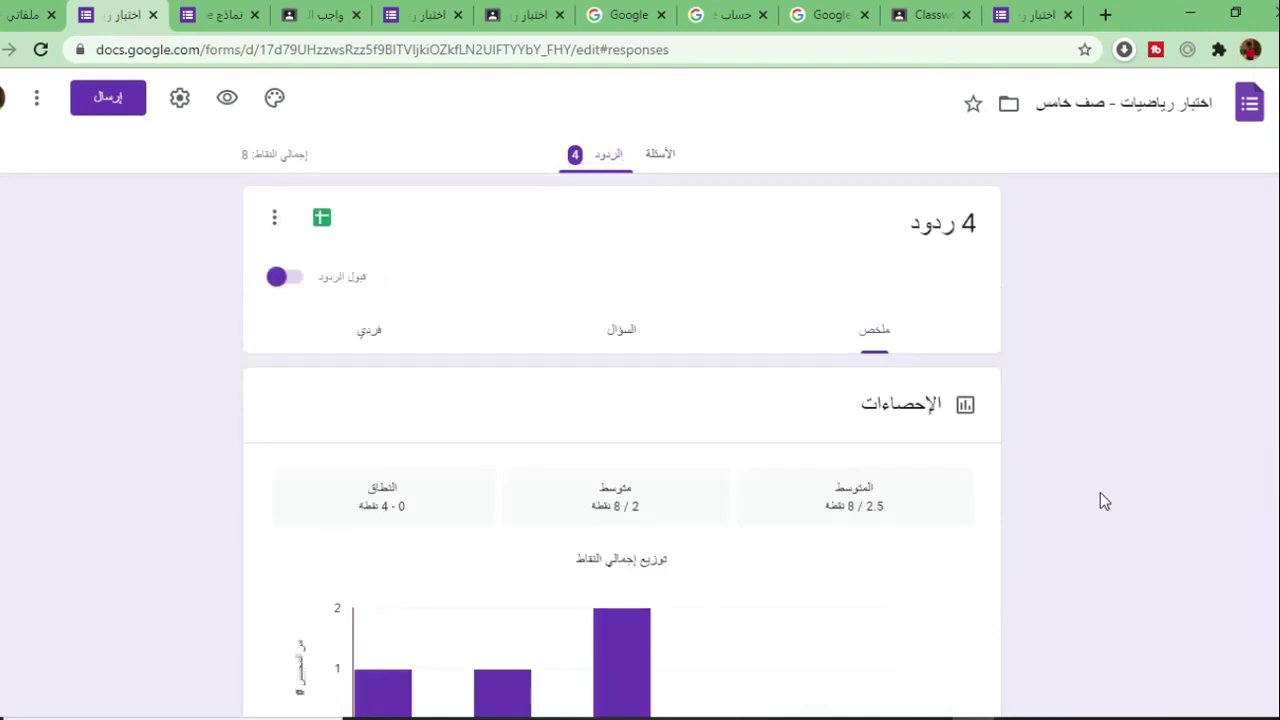
Display the responses by question and look through the answers to the student name question.
left_click(652, 336)
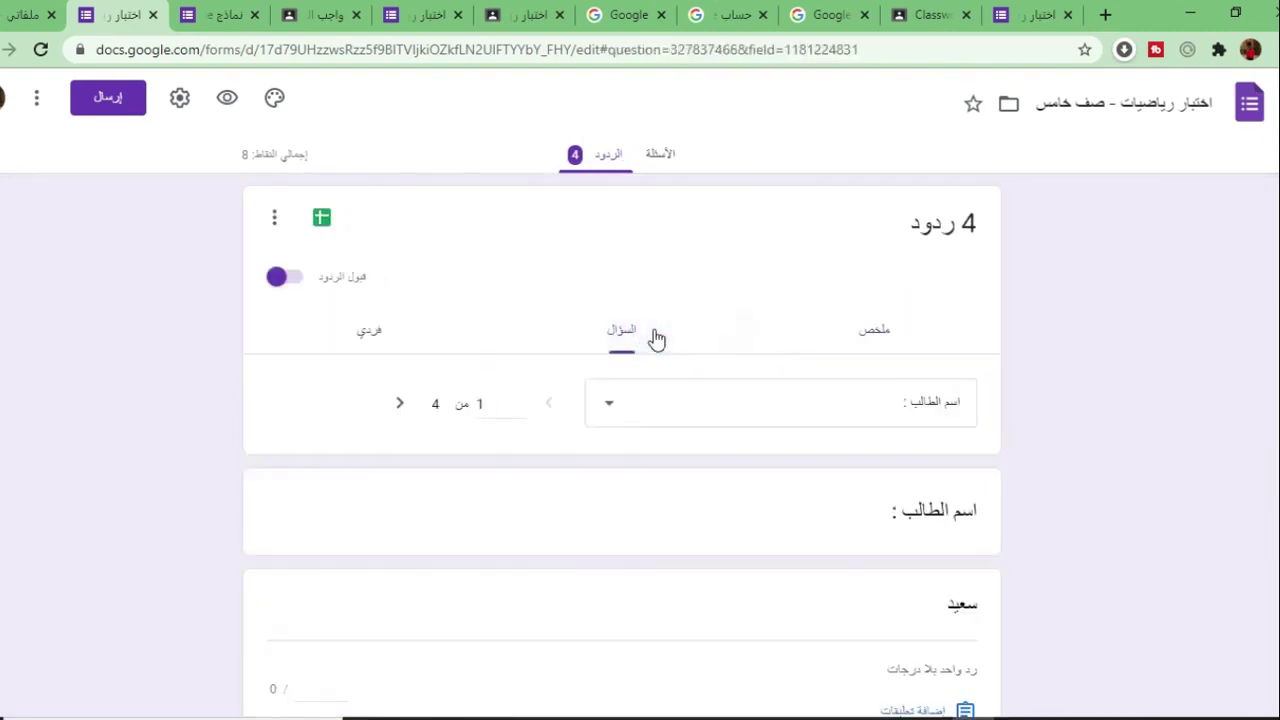
scroll(726, 411, "down", 1)
scroll(943, 514, "down", 1)
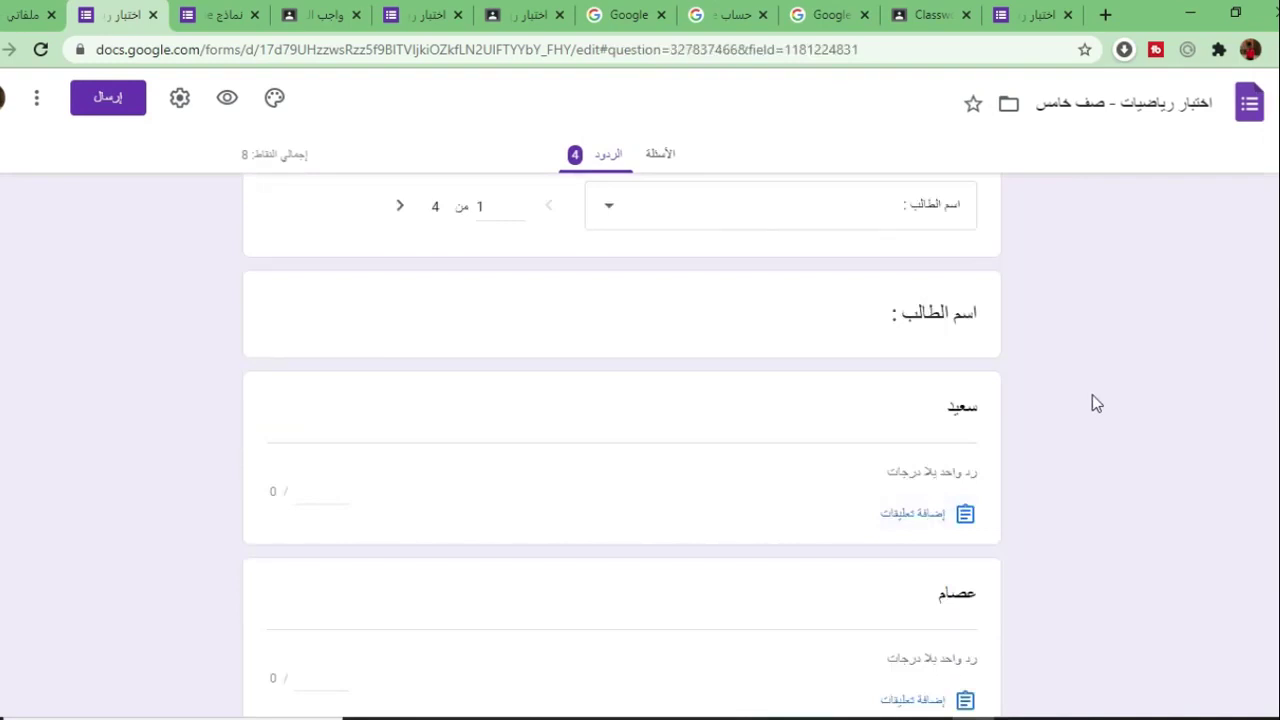
scroll(1092, 400, "down", 2)
scroll(1060, 380, "up", 1)
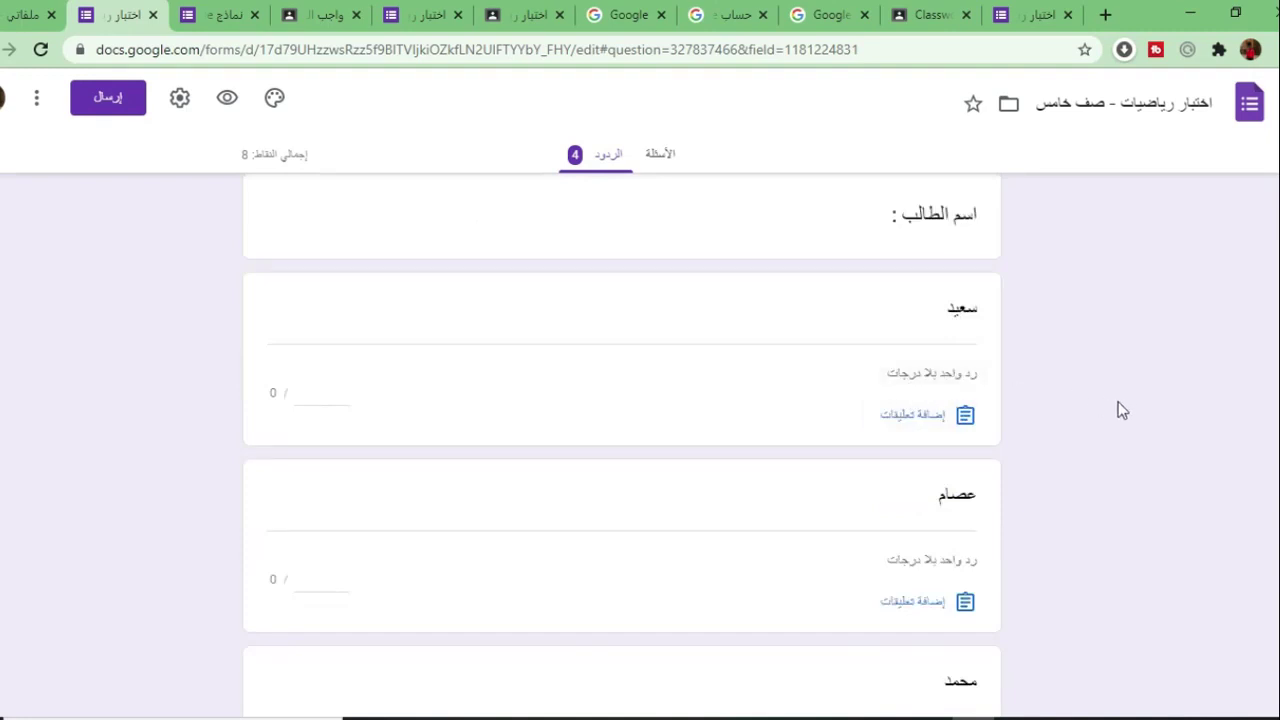
Display the responses to the question about the rule of the sequence ١١ ، ١٦ ، ٢١ and look through its graded answers.
scroll(1121, 410, "up", 1)
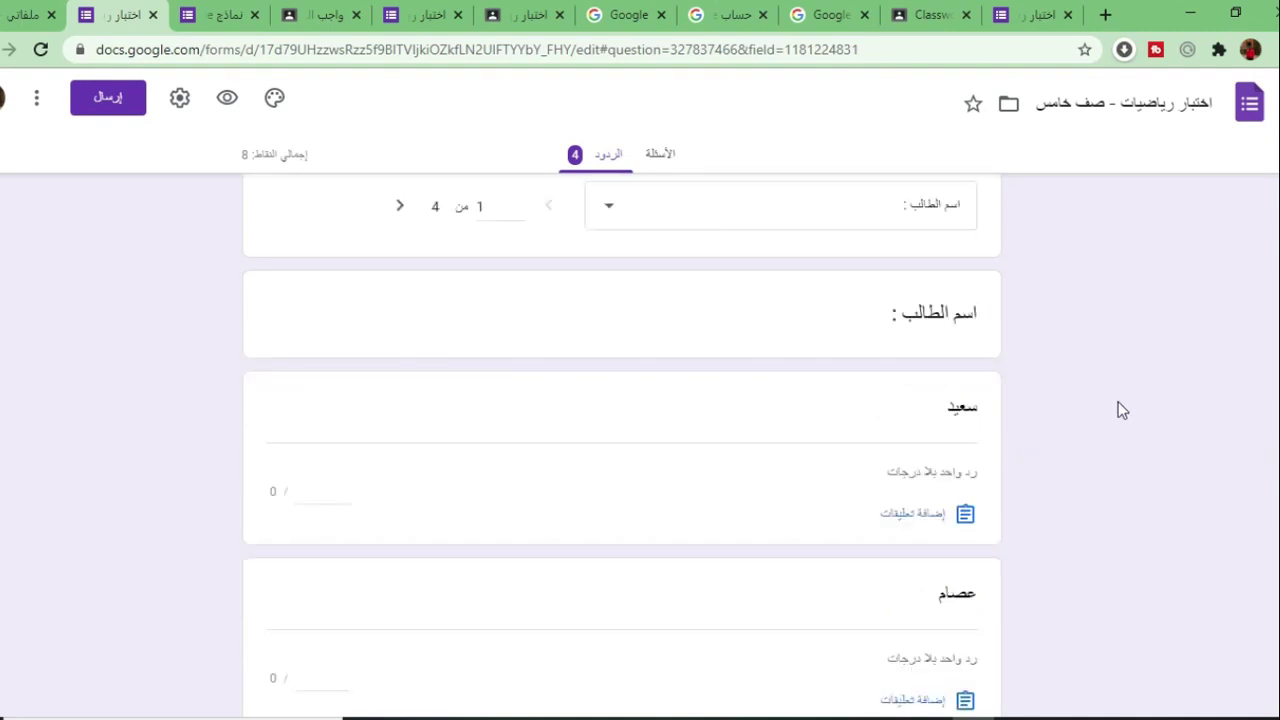
scroll(1121, 410, "up", 2)
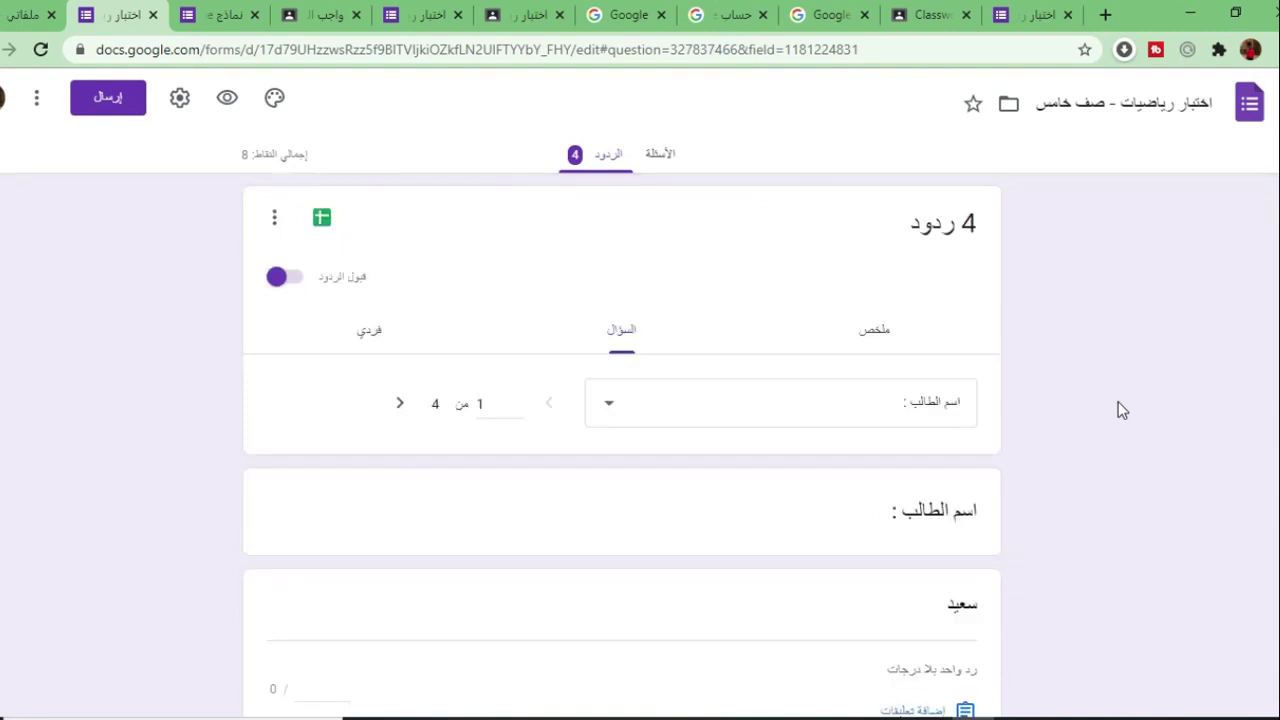
left_click(817, 408)
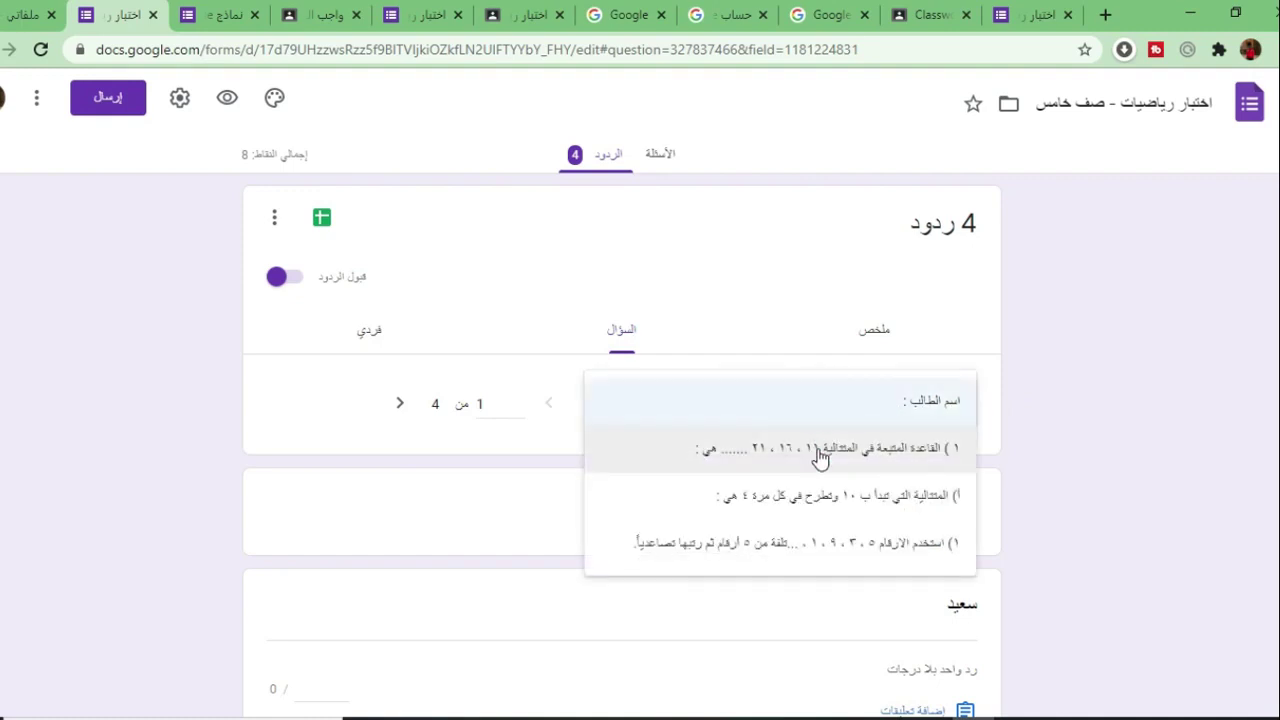
left_click(820, 456)
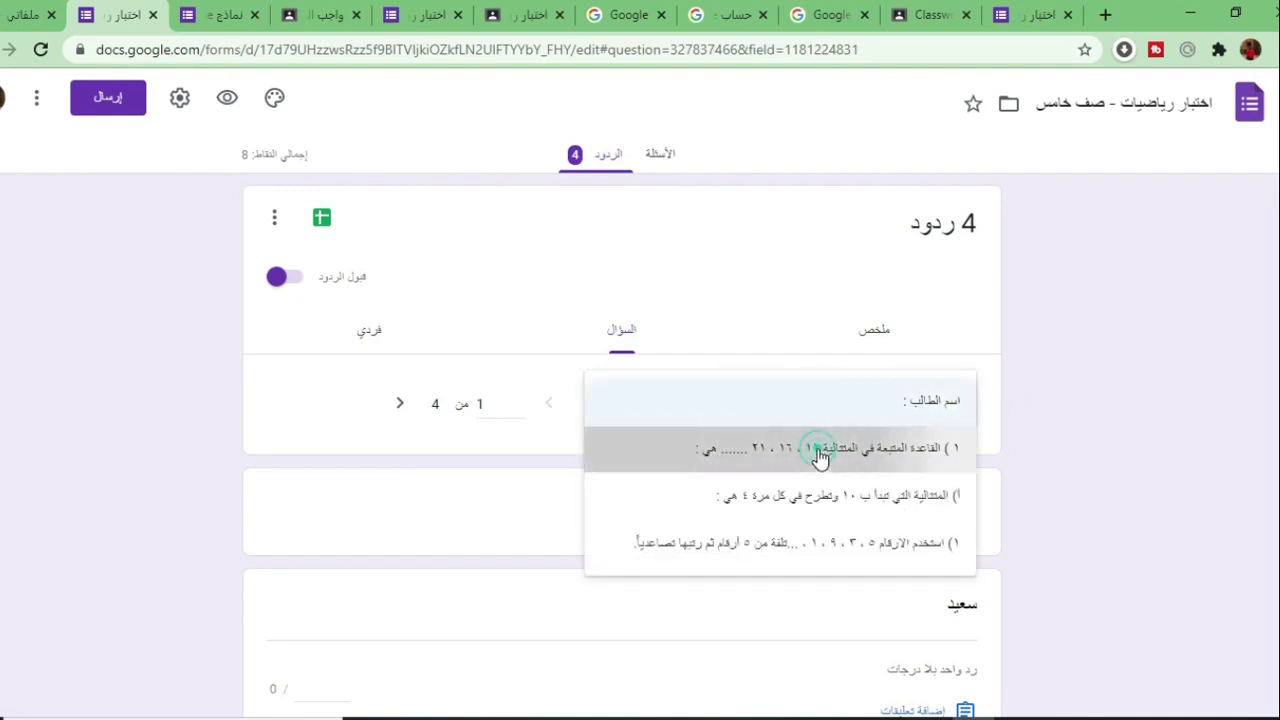
scroll(812, 430, "down", 1)
scroll(943, 441, "down", 3)
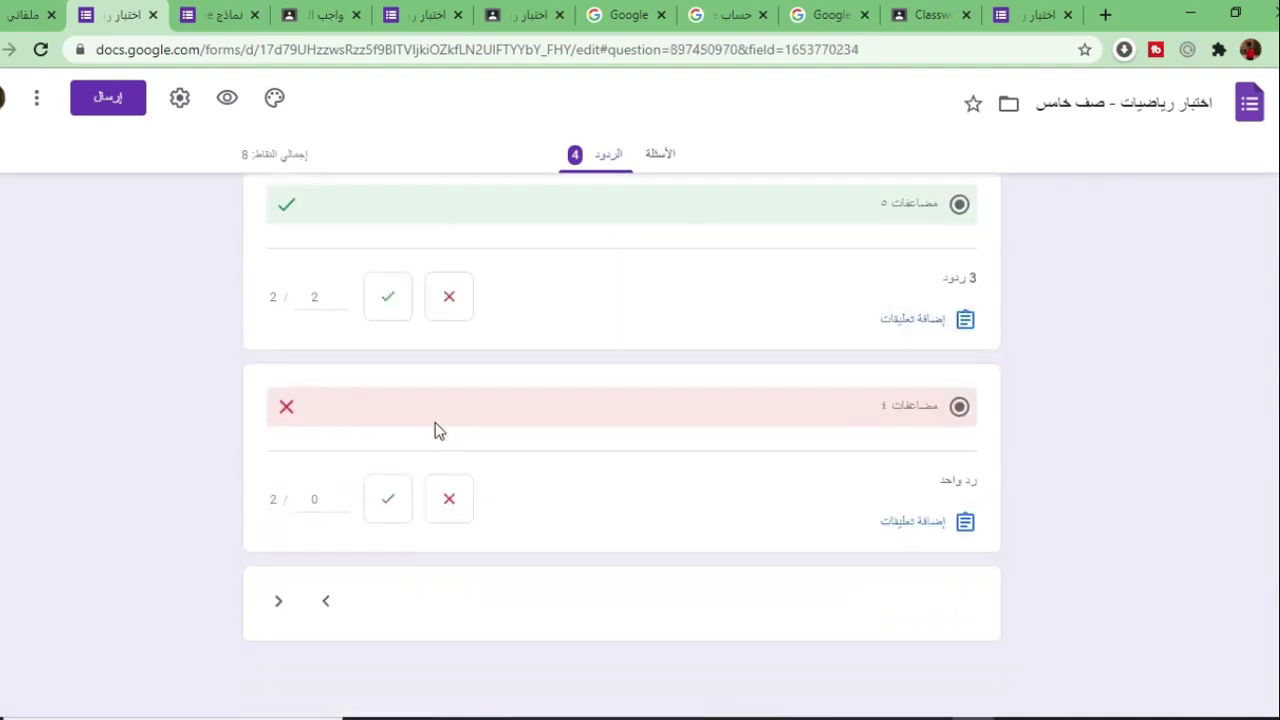
Display the responses to the question about the sequence starting at ١٠ and subtracting ٤, and look through its graded answers.
scroll(771, 443, "up", 3)
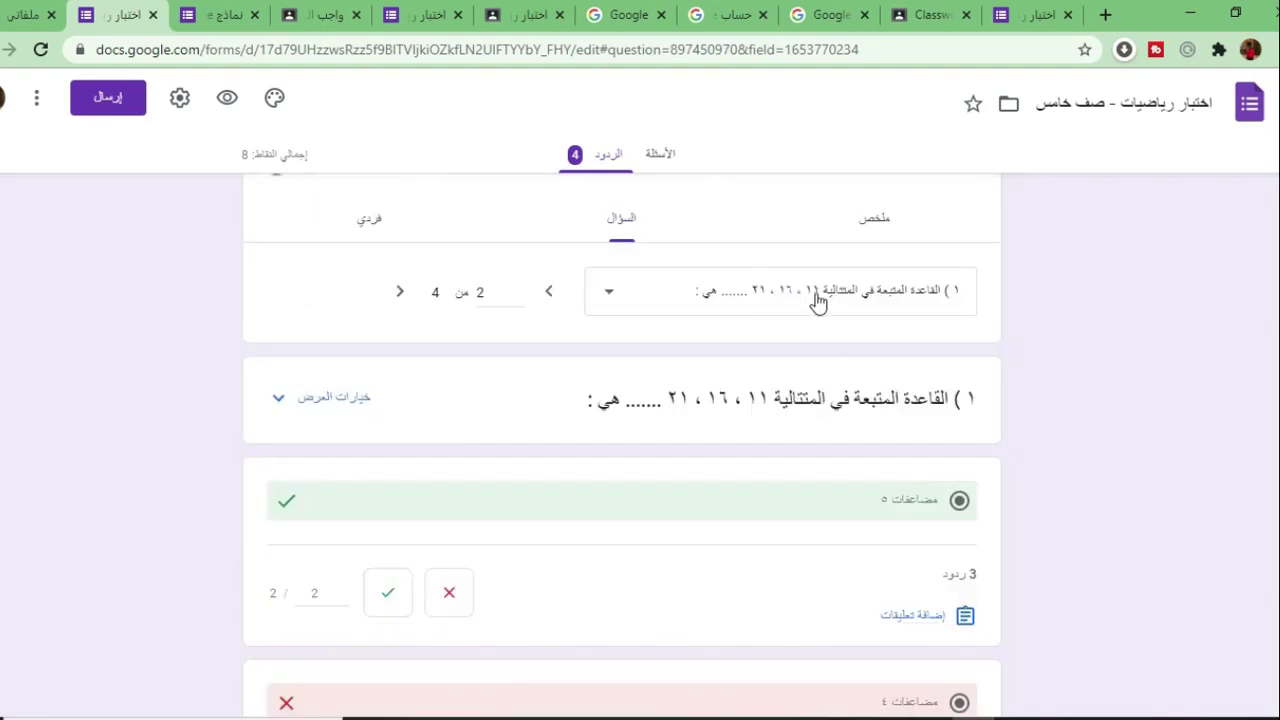
left_click(814, 300)
left_click(814, 340)
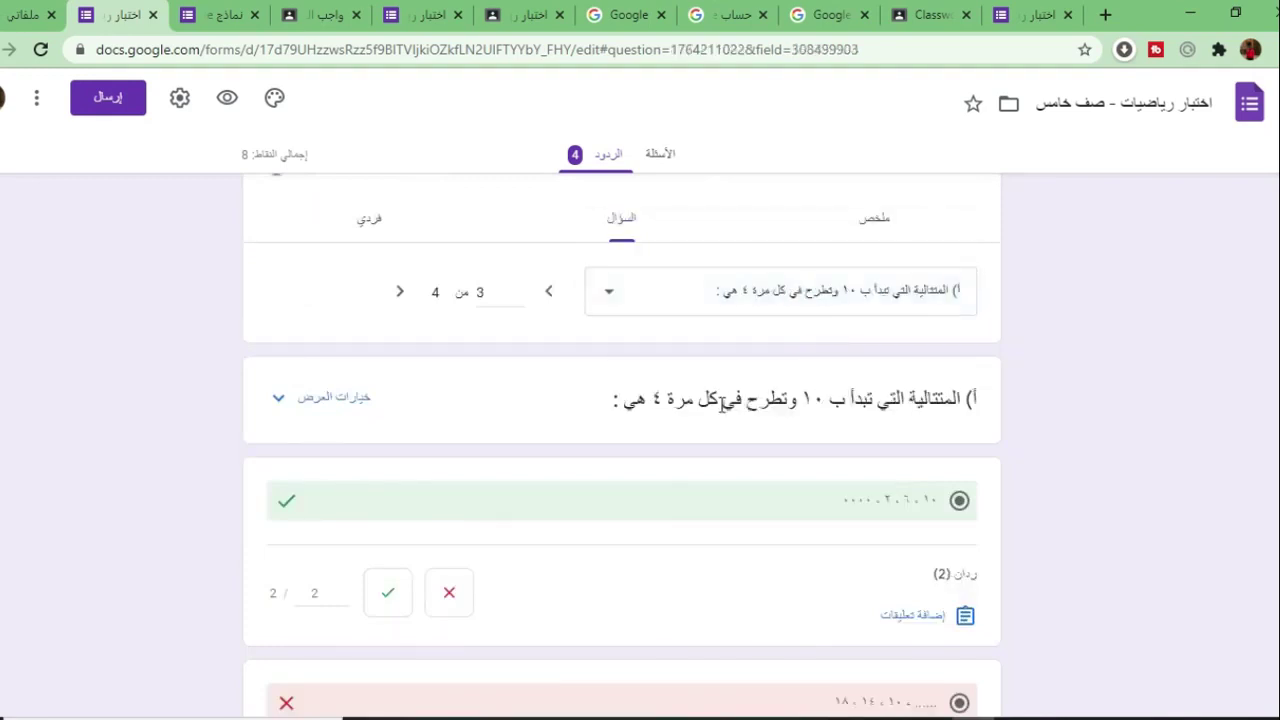
scroll(672, 418, "down", 5)
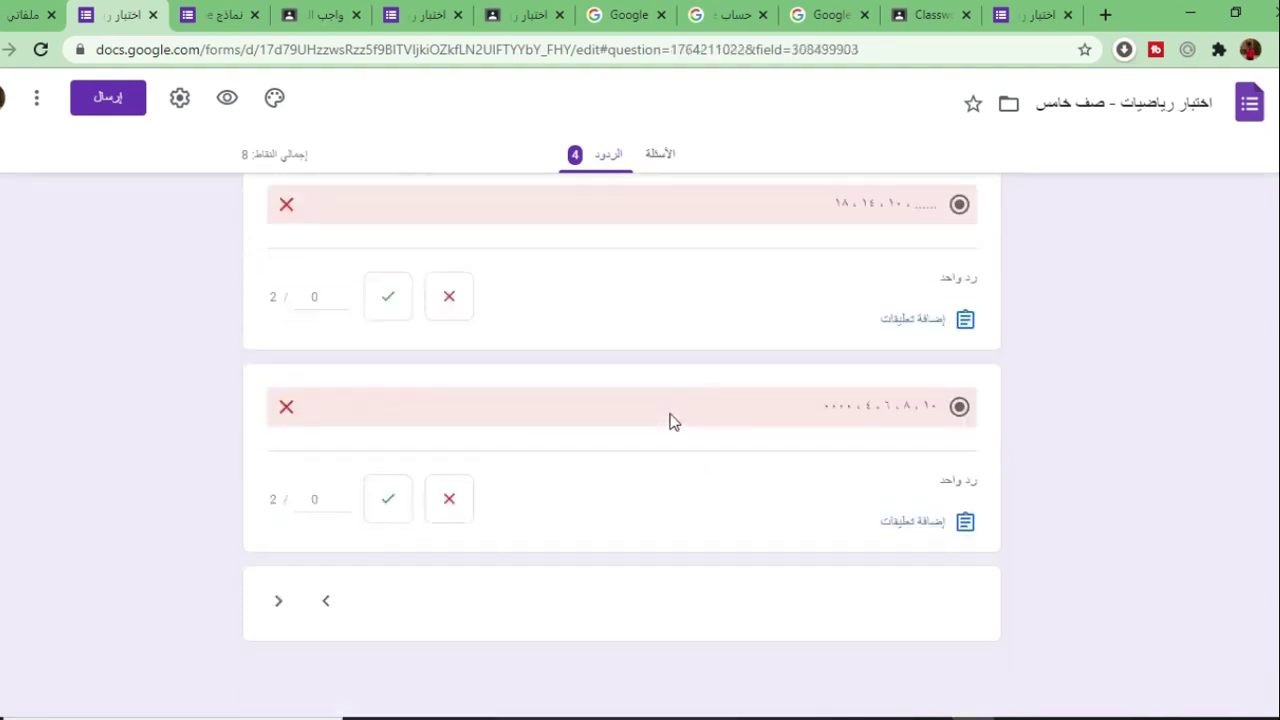
scroll(695, 421, "up", 1)
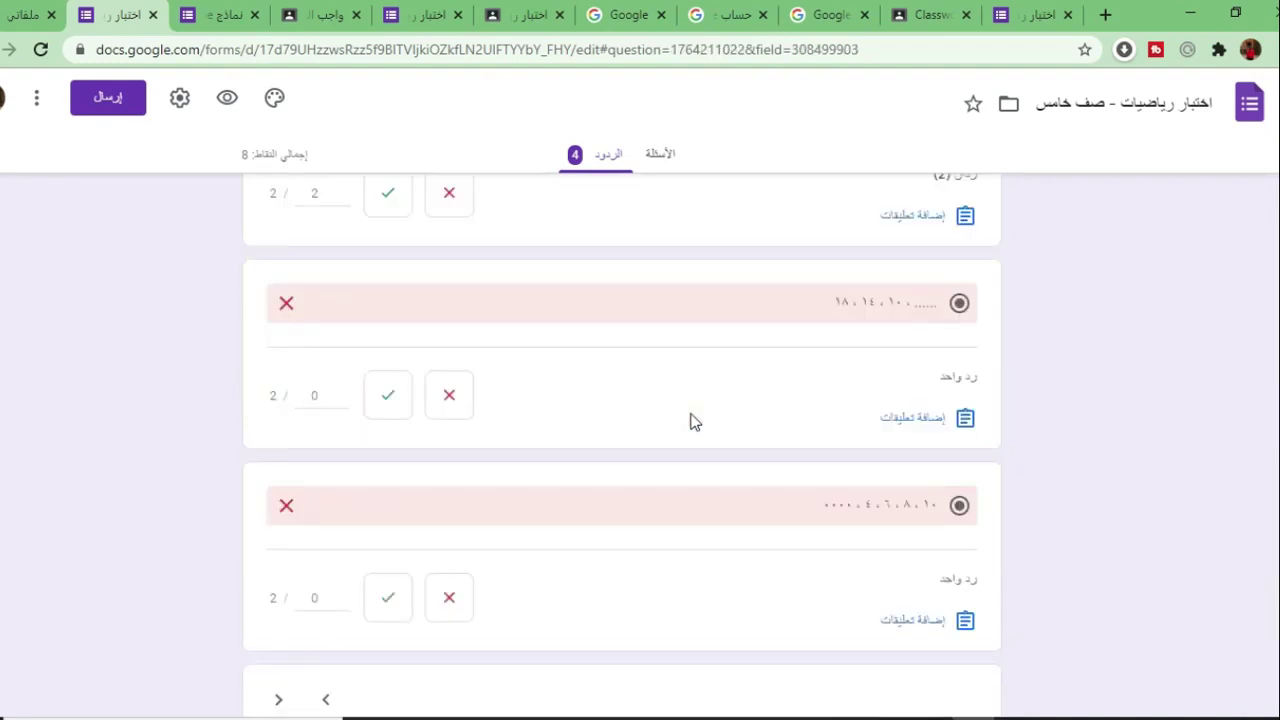
scroll(695, 421, "up", 1)
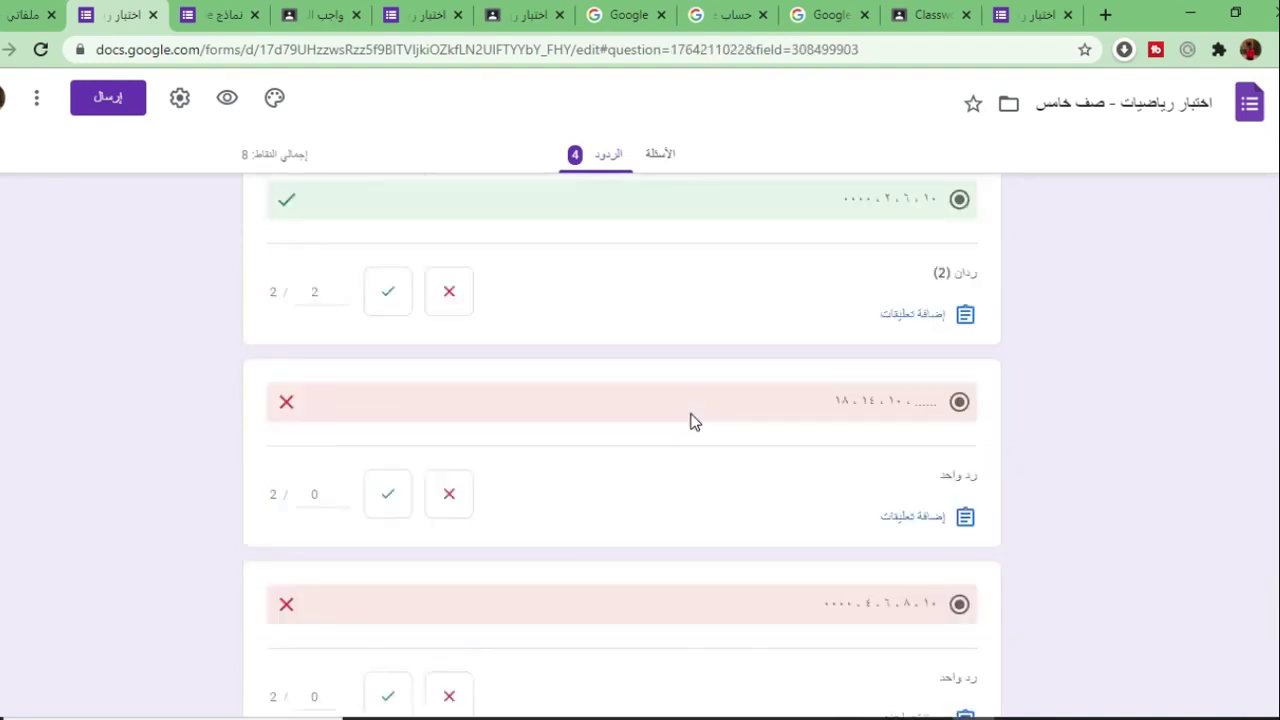
scroll(695, 421, "up", 2)
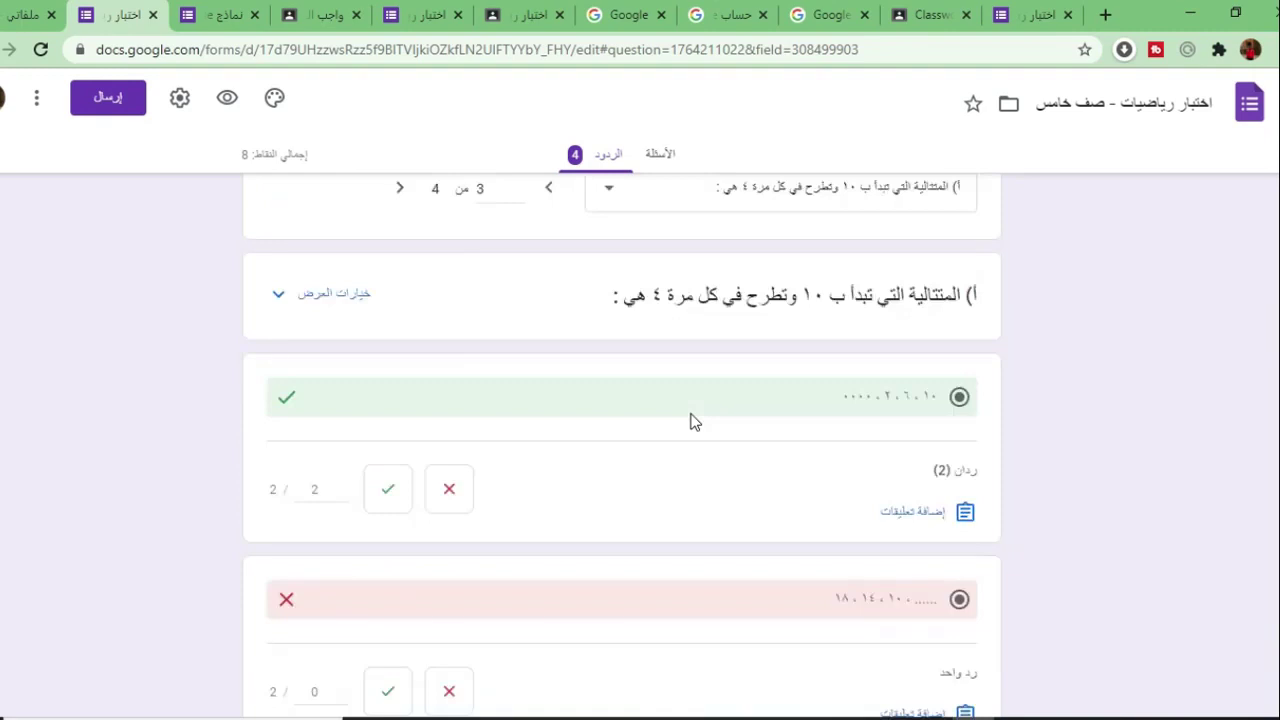
Display the responses to the question on forming and ordering five-digit numbers from ٥ ، ٣ ، ٩ ، ١ ، ٤.
scroll(695, 421, "up", 1)
left_click(773, 289)
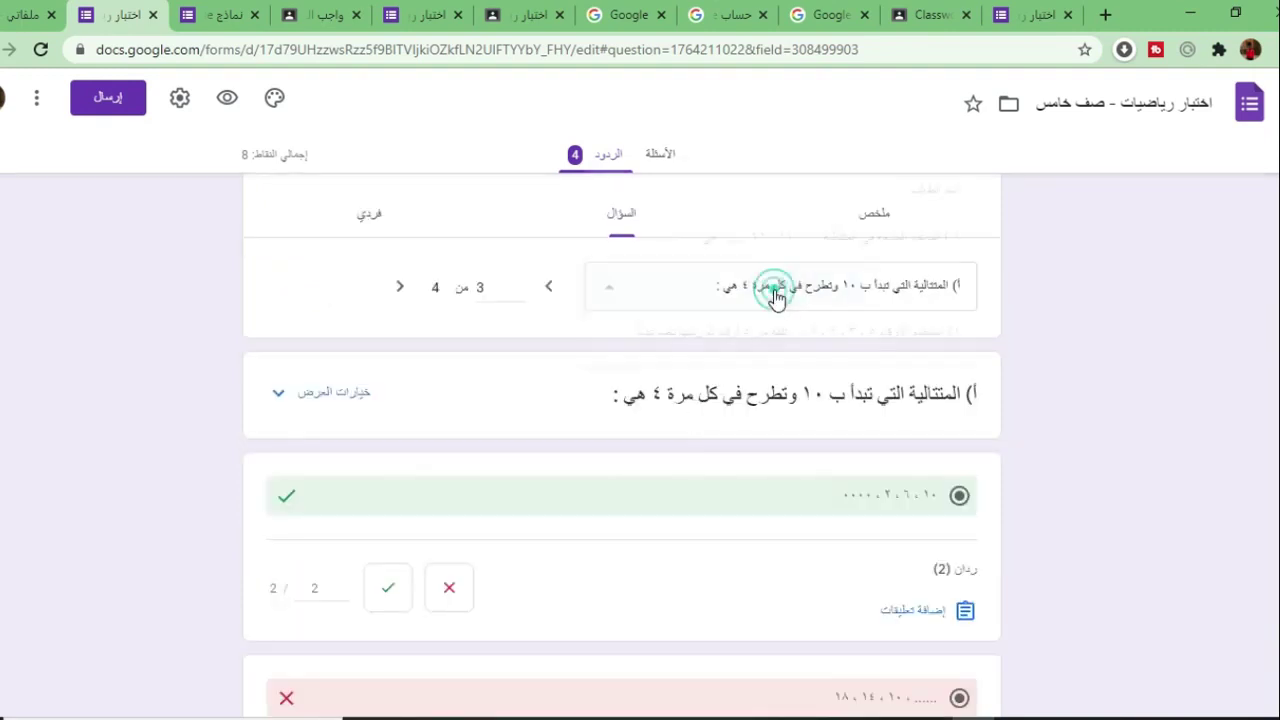
left_click(777, 335)
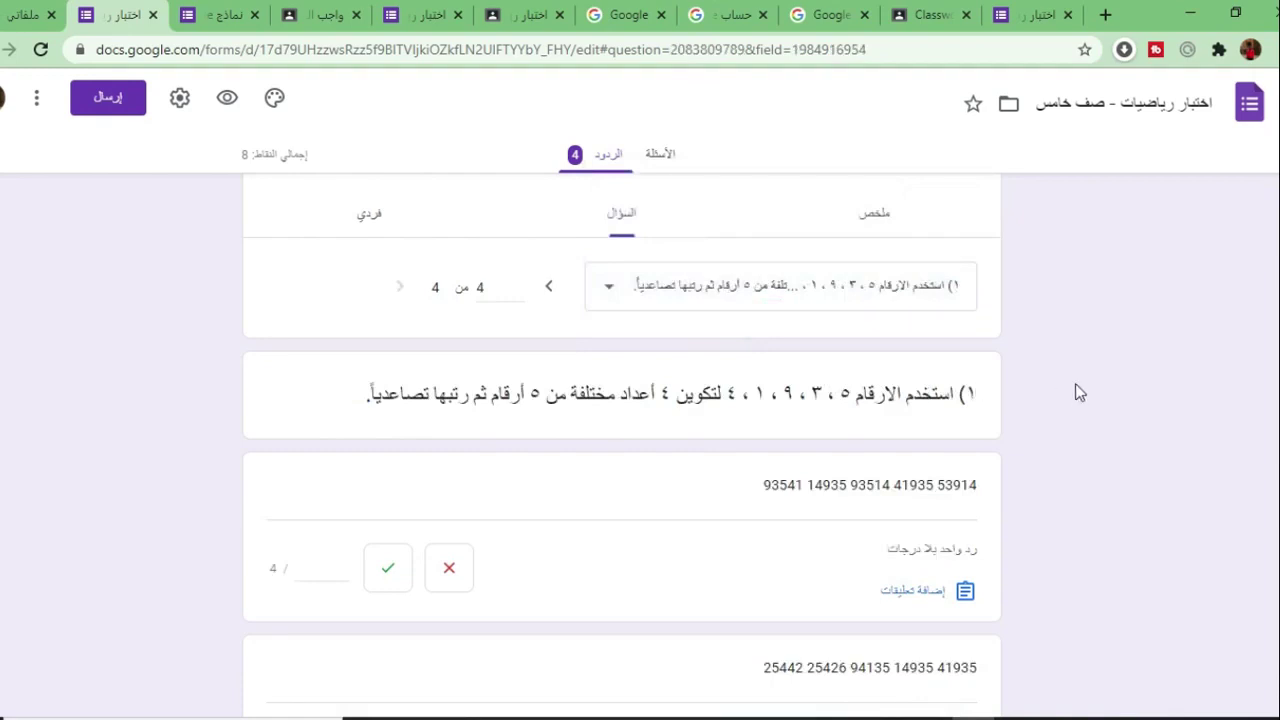
scroll(1076, 392, "down", 2)
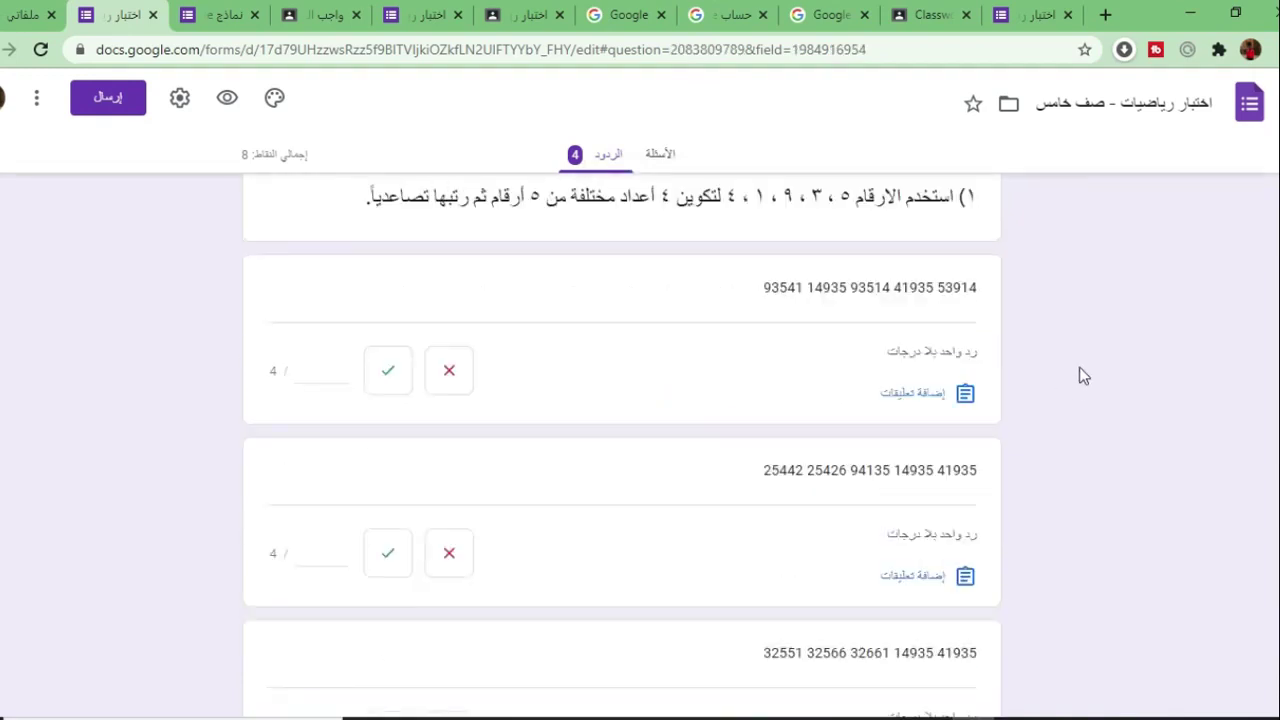
Grade the four number-ordering answers: 3 points each for the first two and 4 points each for the last two.
left_click(318, 364)
type("3")
left_click(315, 550)
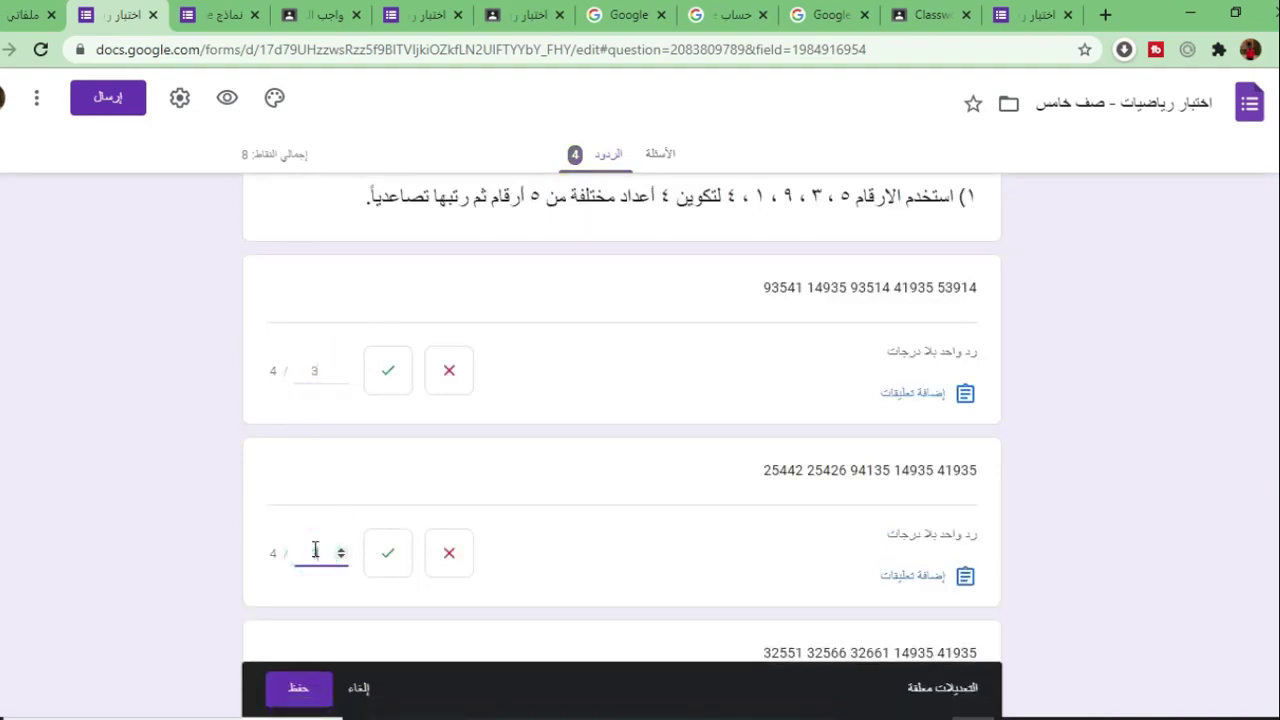
scroll(404, 505, "down", 3)
type("3")
left_click(333, 437)
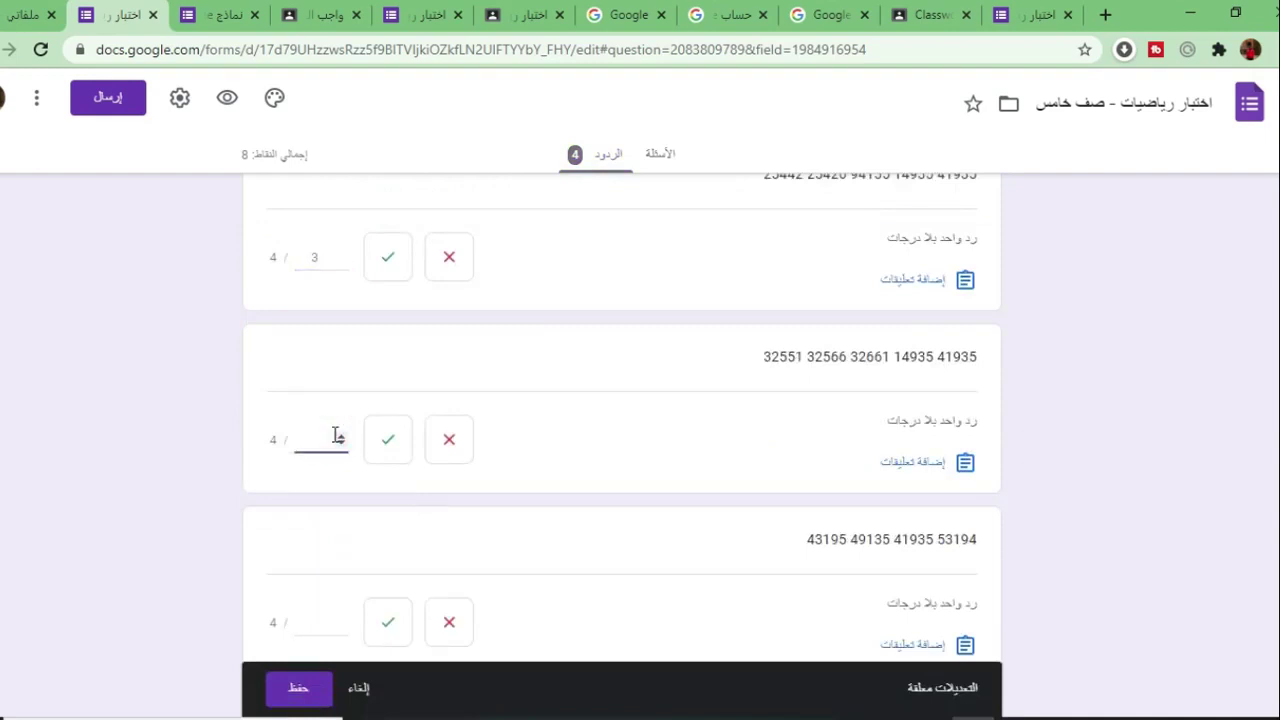
scroll(336, 440, "down", 1)
left_click(335, 495)
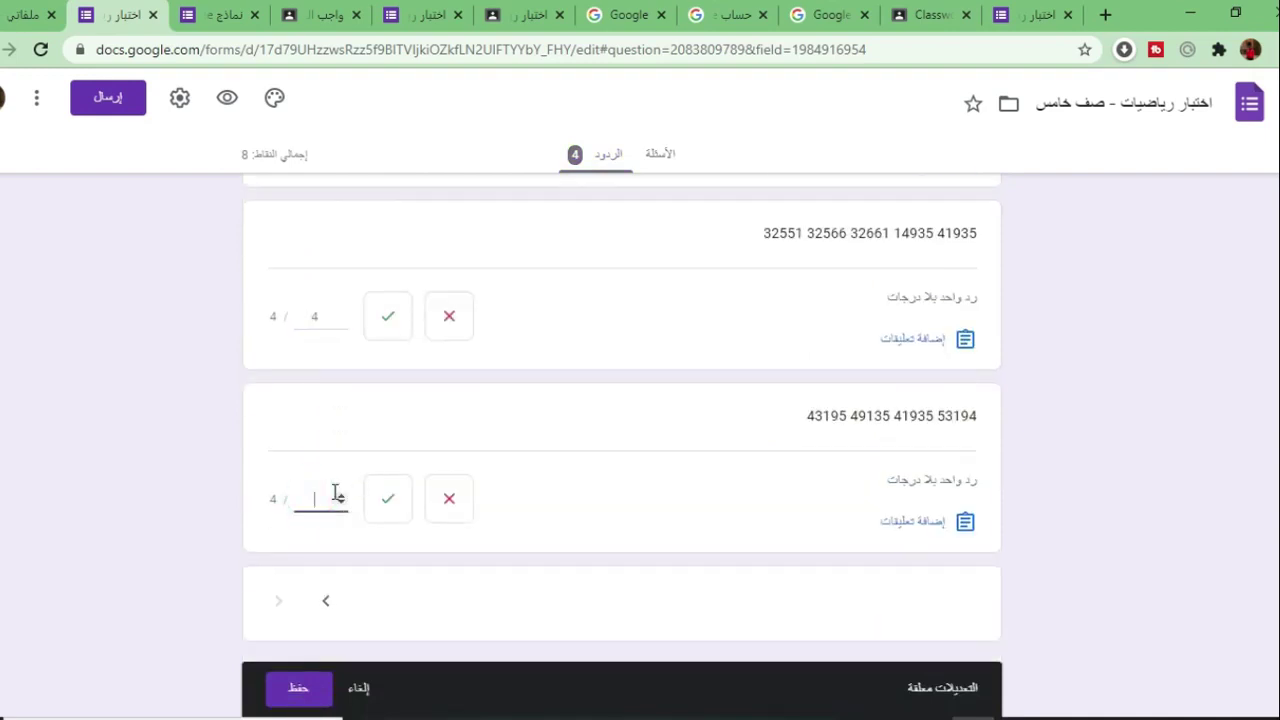
type("4")
Look back over the points entered for the number-ordering answers and the response overview.
scroll(743, 440, "up", 5)
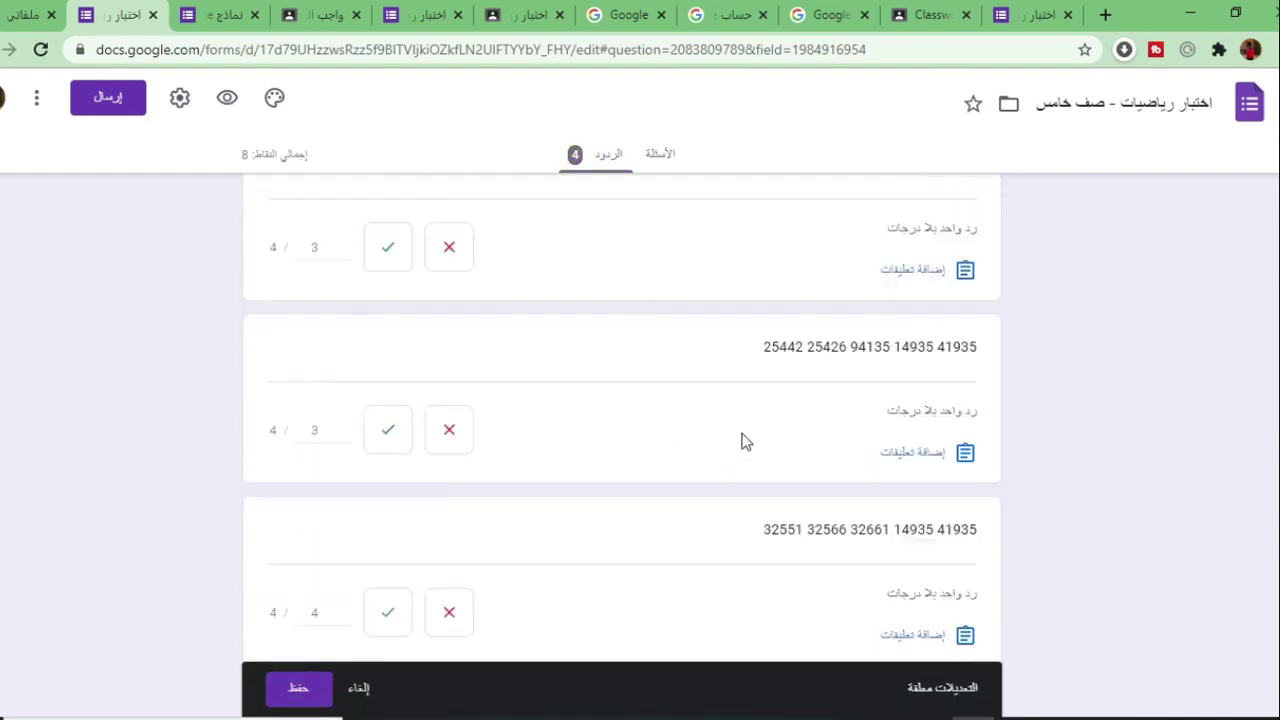
scroll(773, 418, "up", 1)
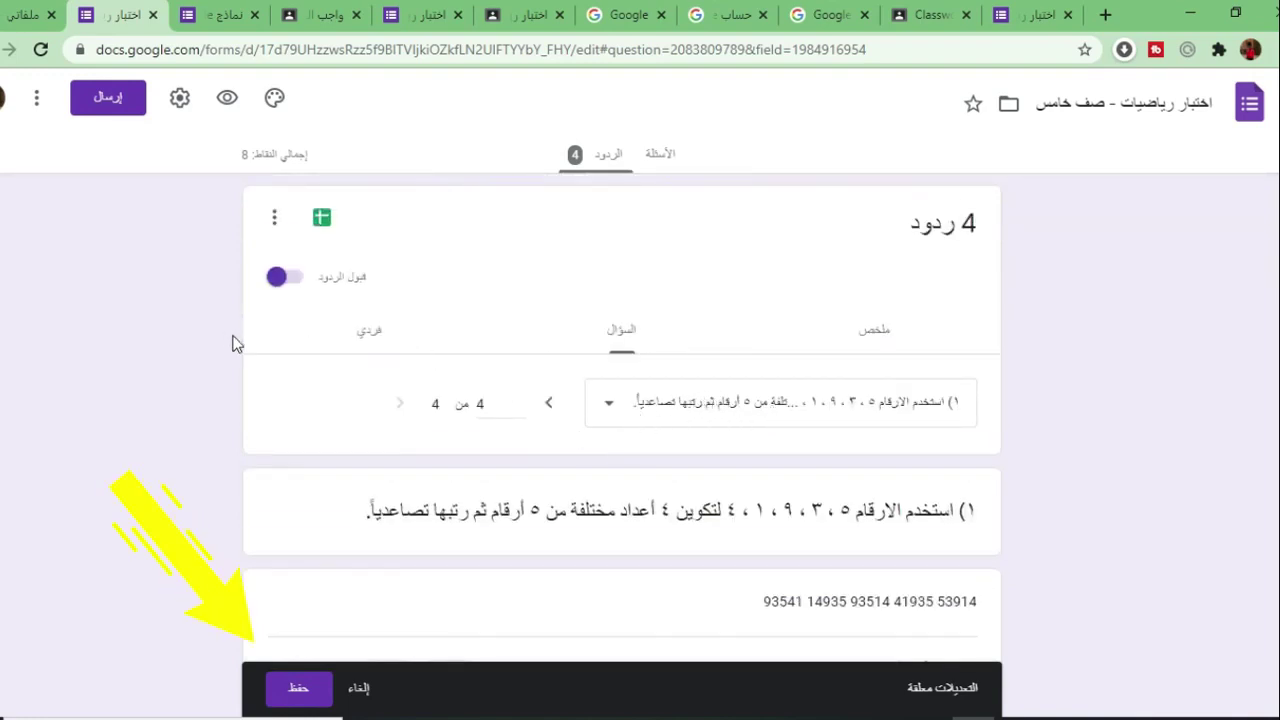
scroll(245, 340, "down", 7)
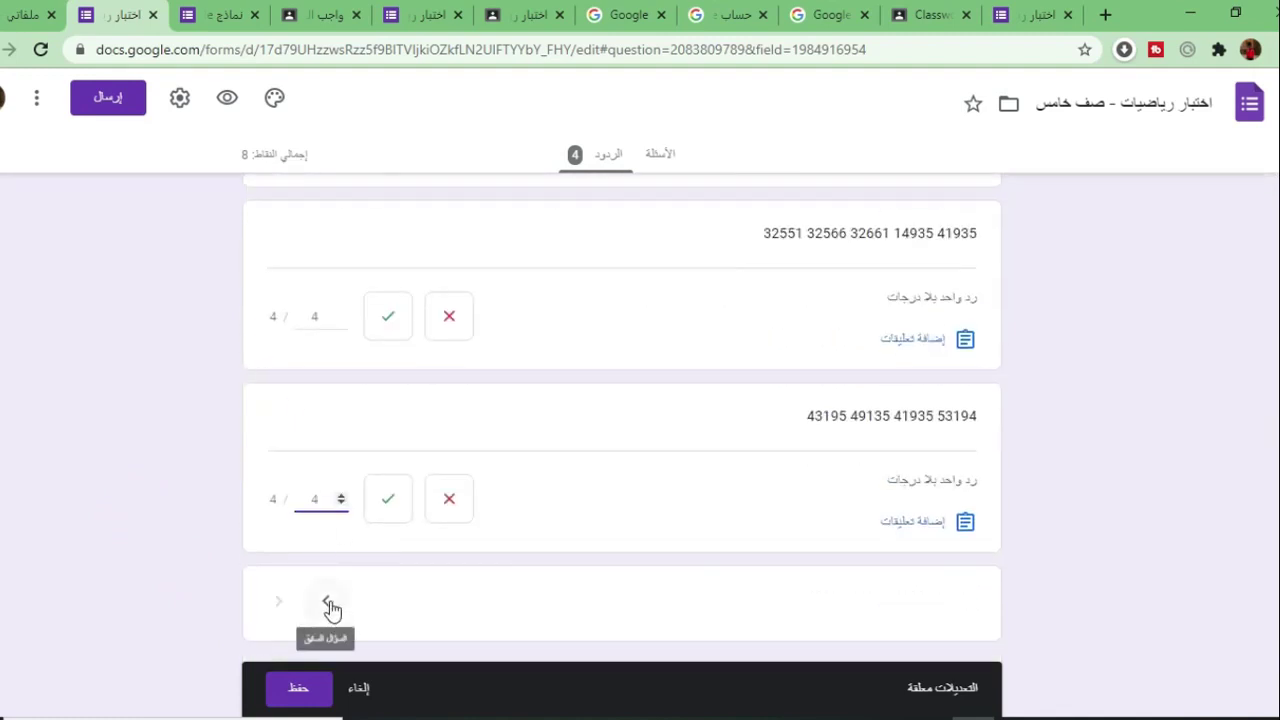
scroll(229, 434, "up", 7)
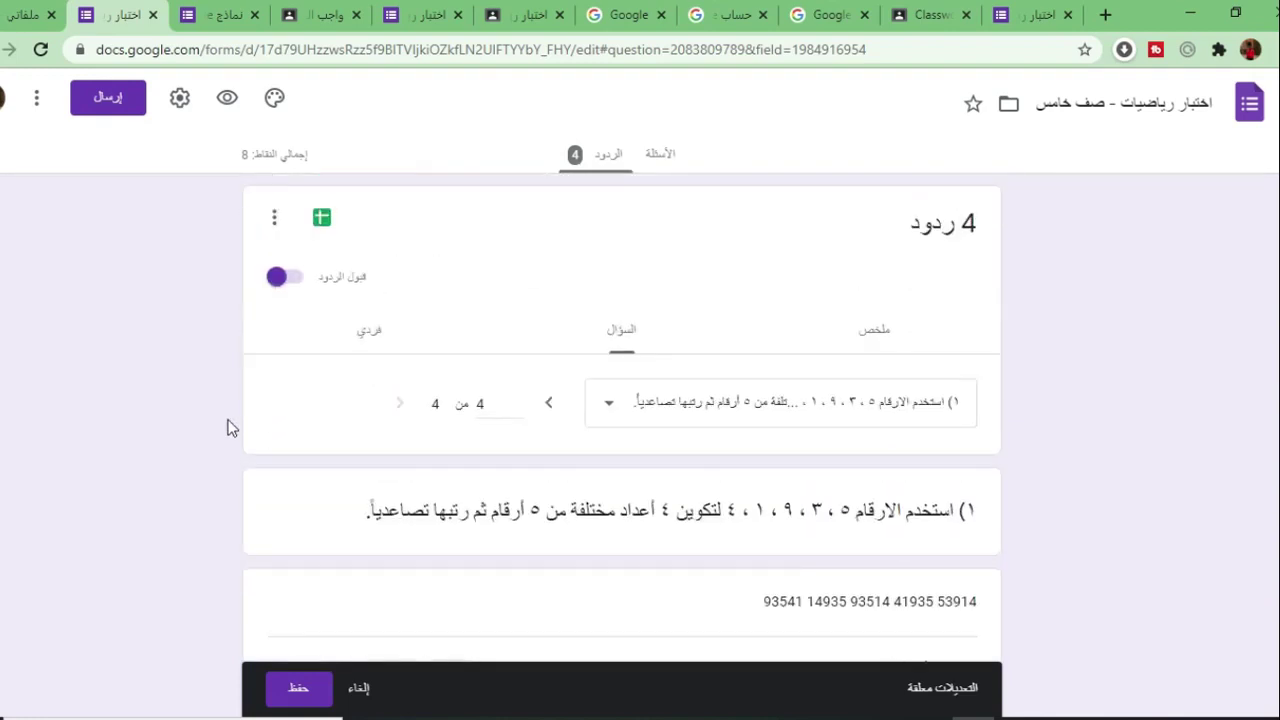
Create a new response spreadsheet named اختبار رياضيات - صف خامس (الردود) and switch to it in Google Sheets.
left_click(296, 222)
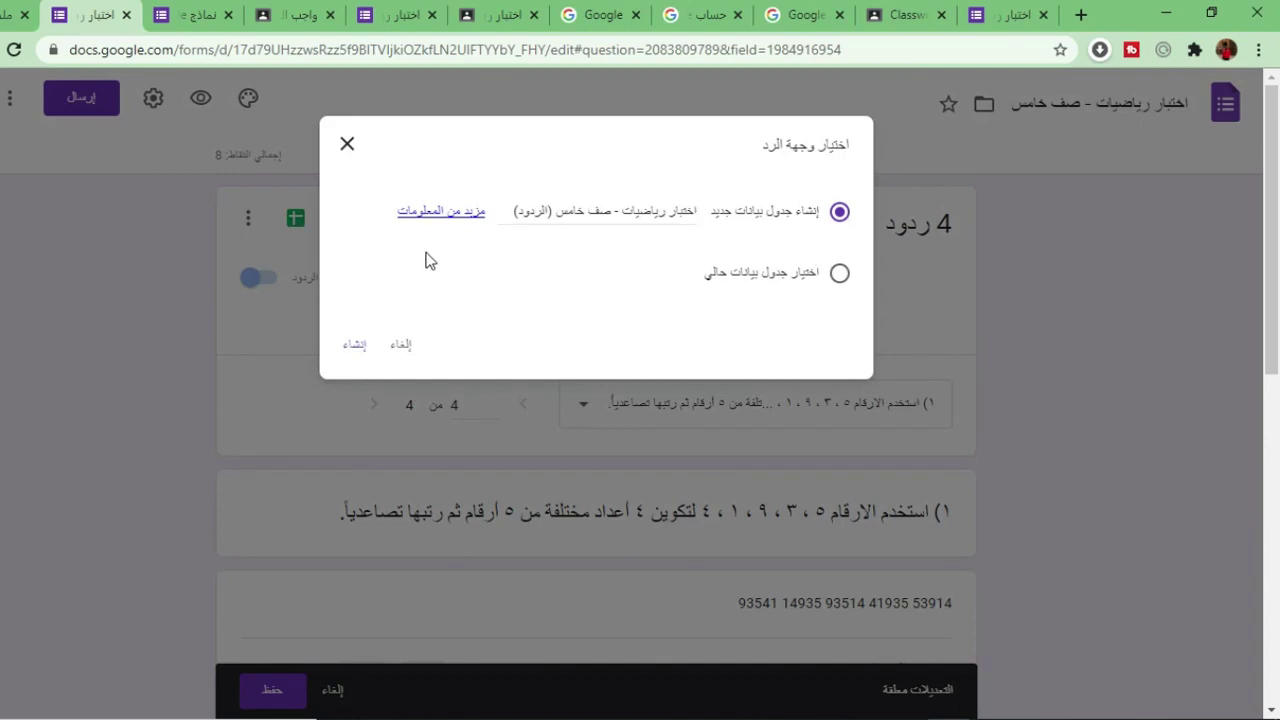
left_click(358, 346)
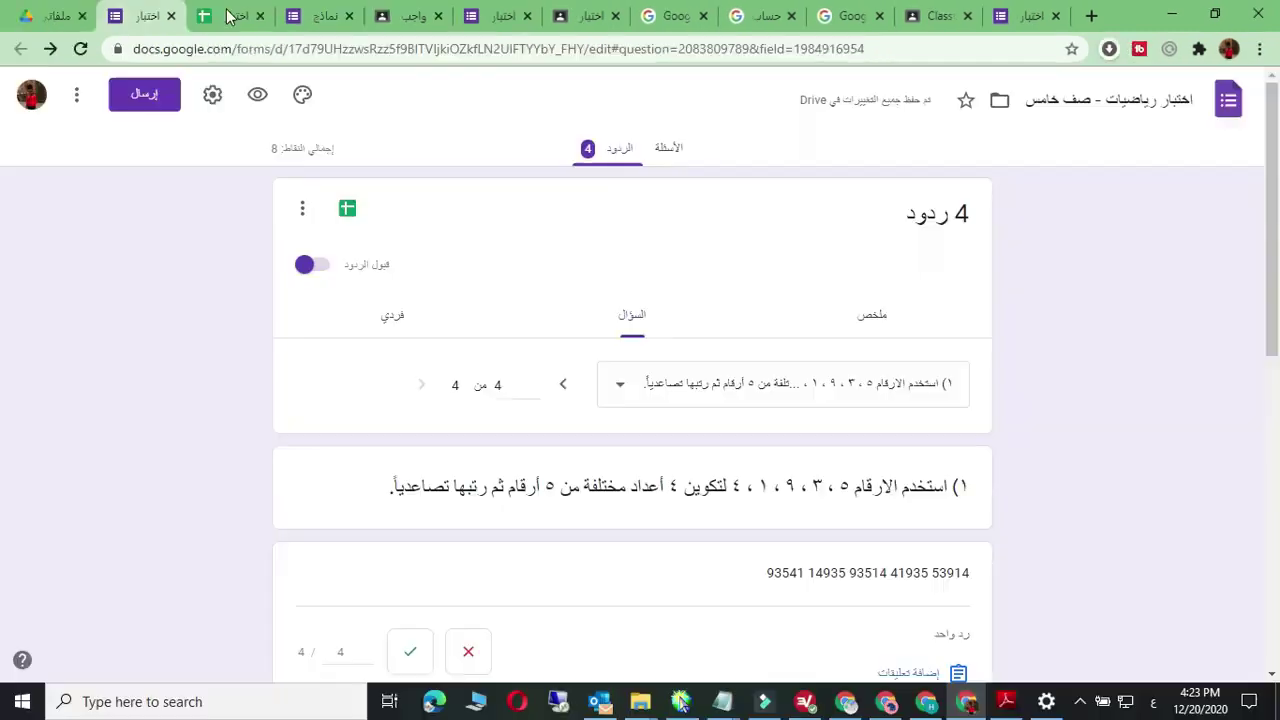
left_click(228, 16)
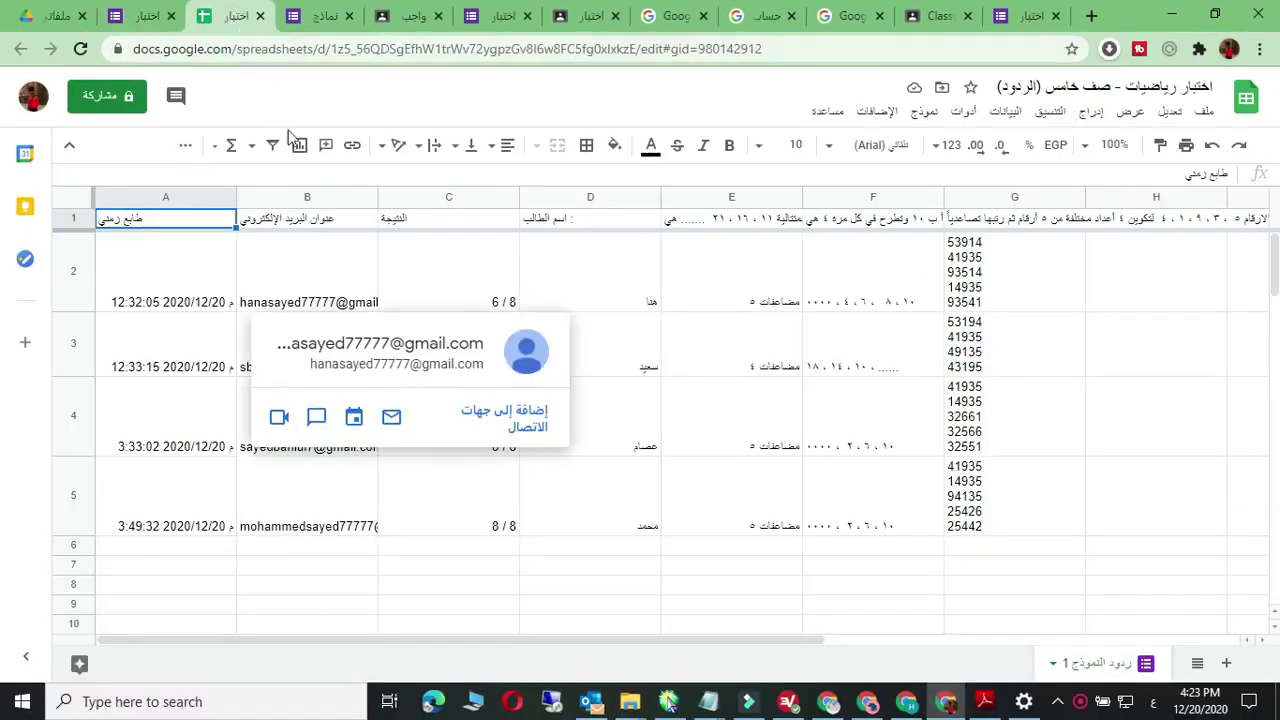
Examine the e-mail address, score and timestamp columns of the response spreadsheet.
left_click(341, 497)
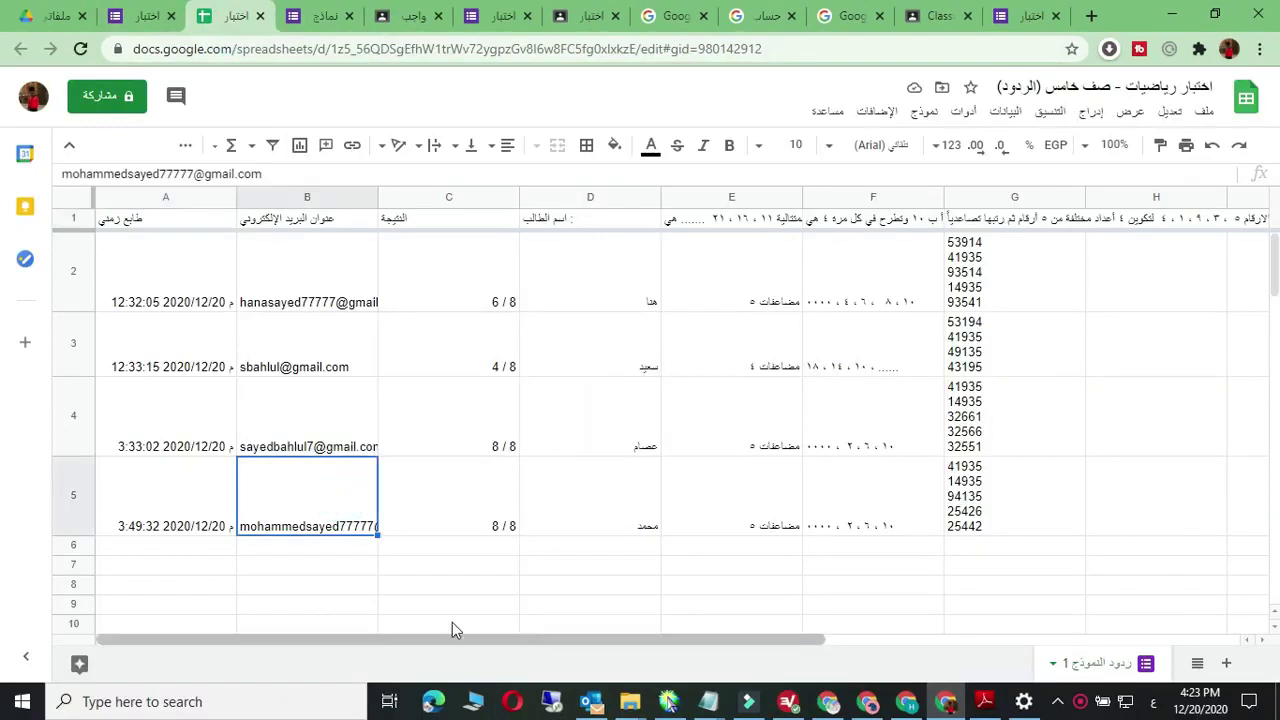
left_click(475, 274)
left_click_drag(474, 257, 474, 520)
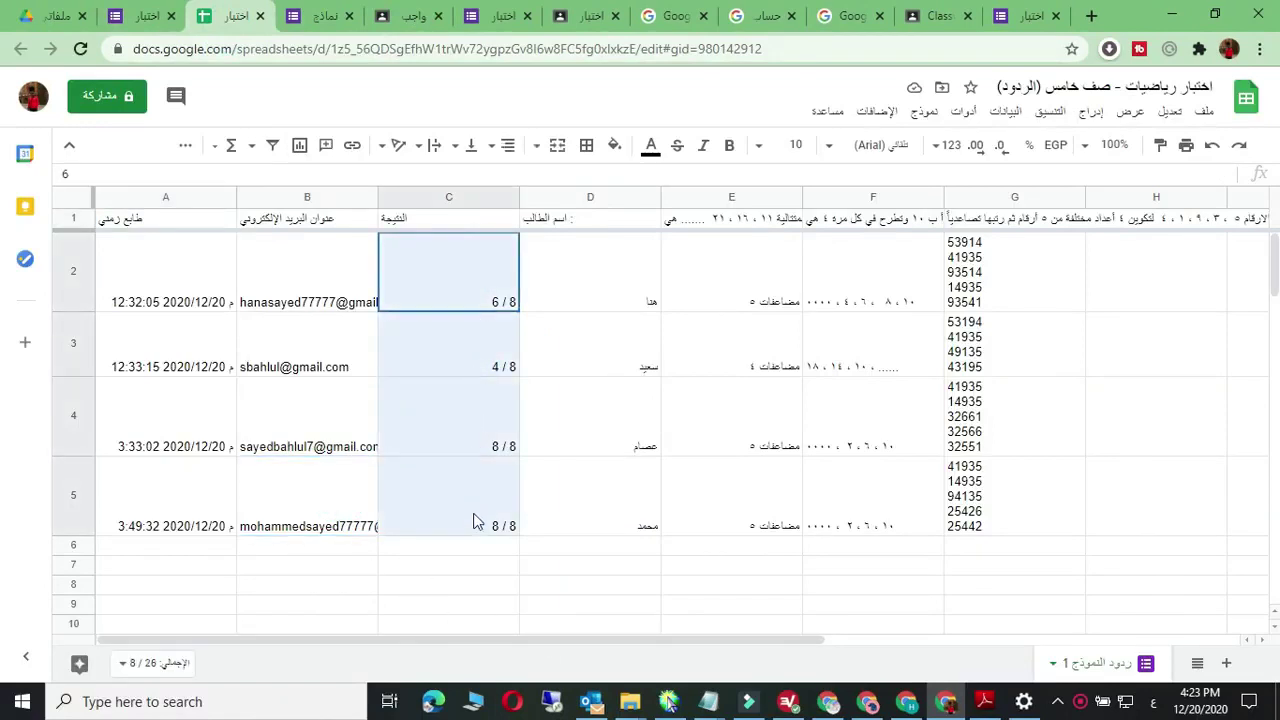
left_click(459, 192)
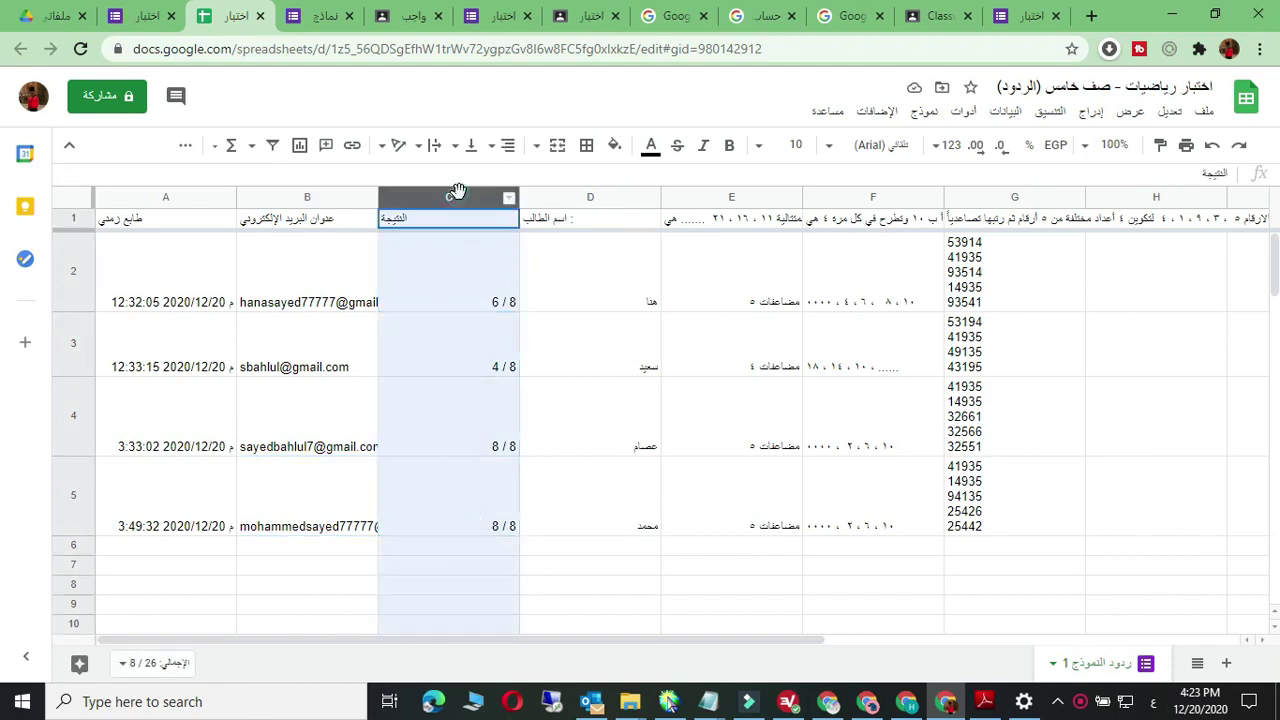
left_click(445, 252)
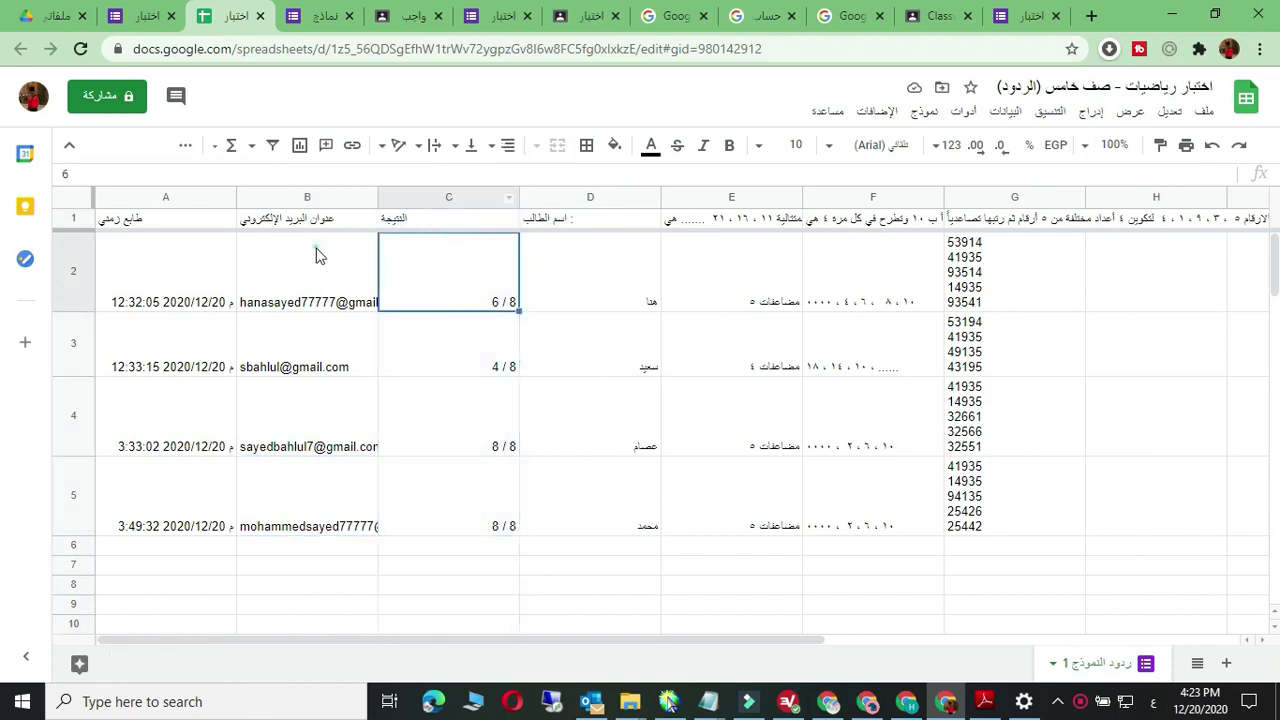
left_click_drag(314, 251, 290, 340)
left_click(163, 263)
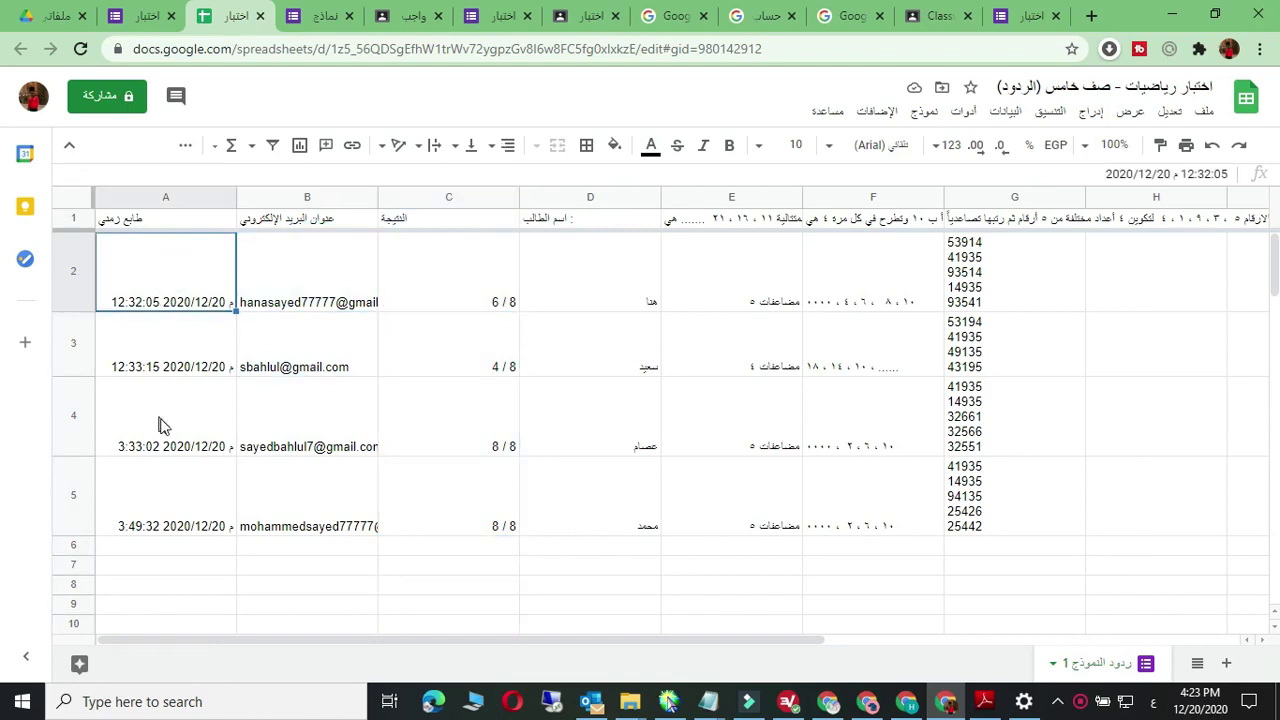
Look through the student name column and the answers to each question, and select the whole response range A2:G5.
left_click(592, 270)
left_click(594, 336)
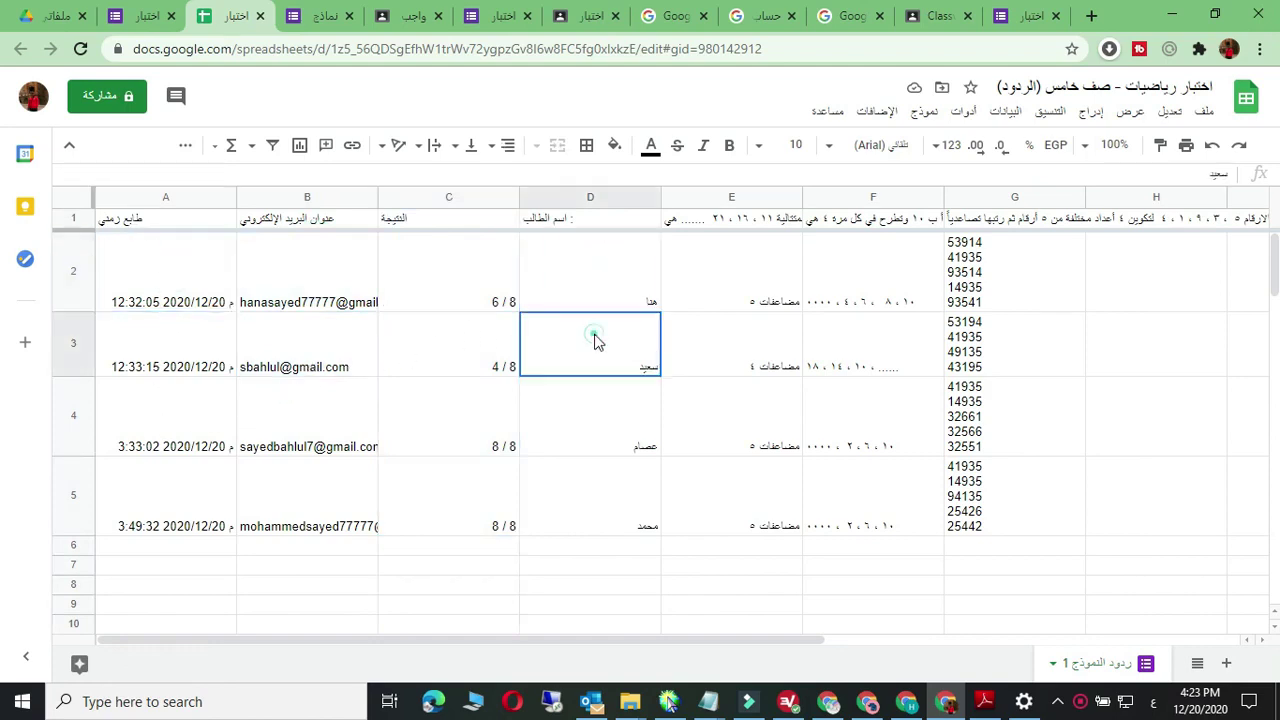
left_click(608, 400)
left_click(620, 455)
left_click(617, 480)
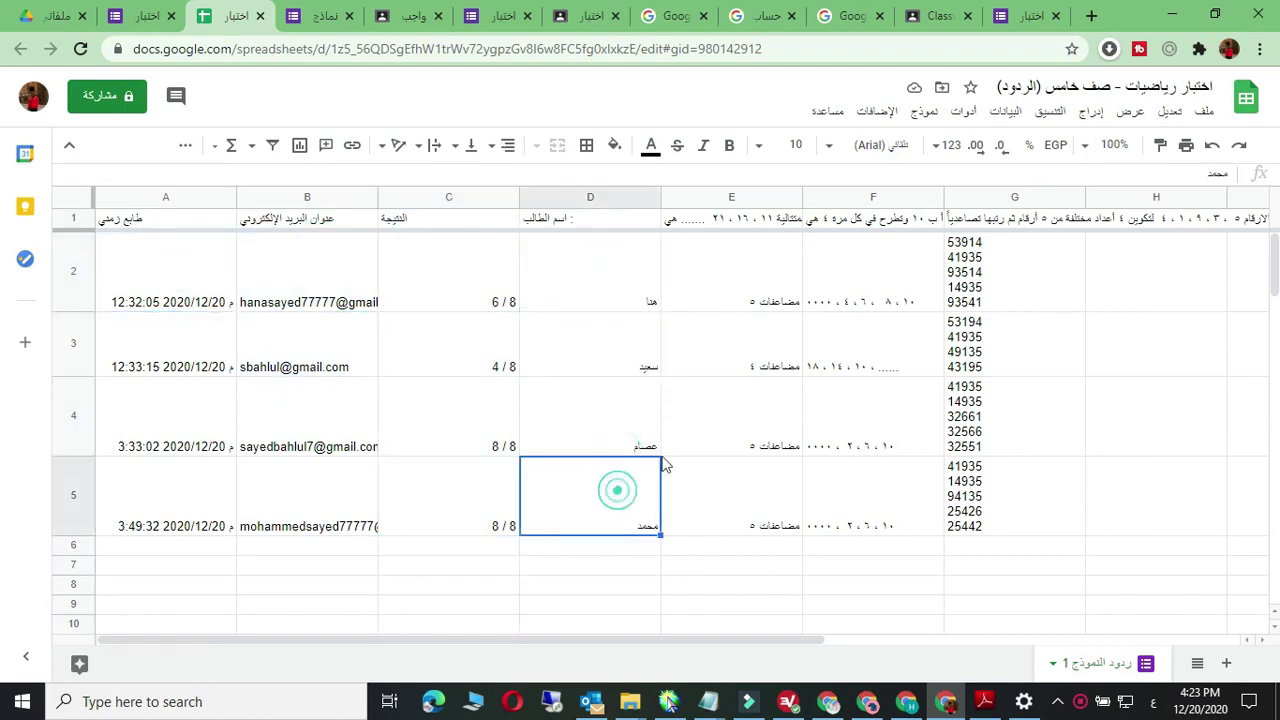
left_click(766, 290)
left_click(765, 331)
left_click(771, 258)
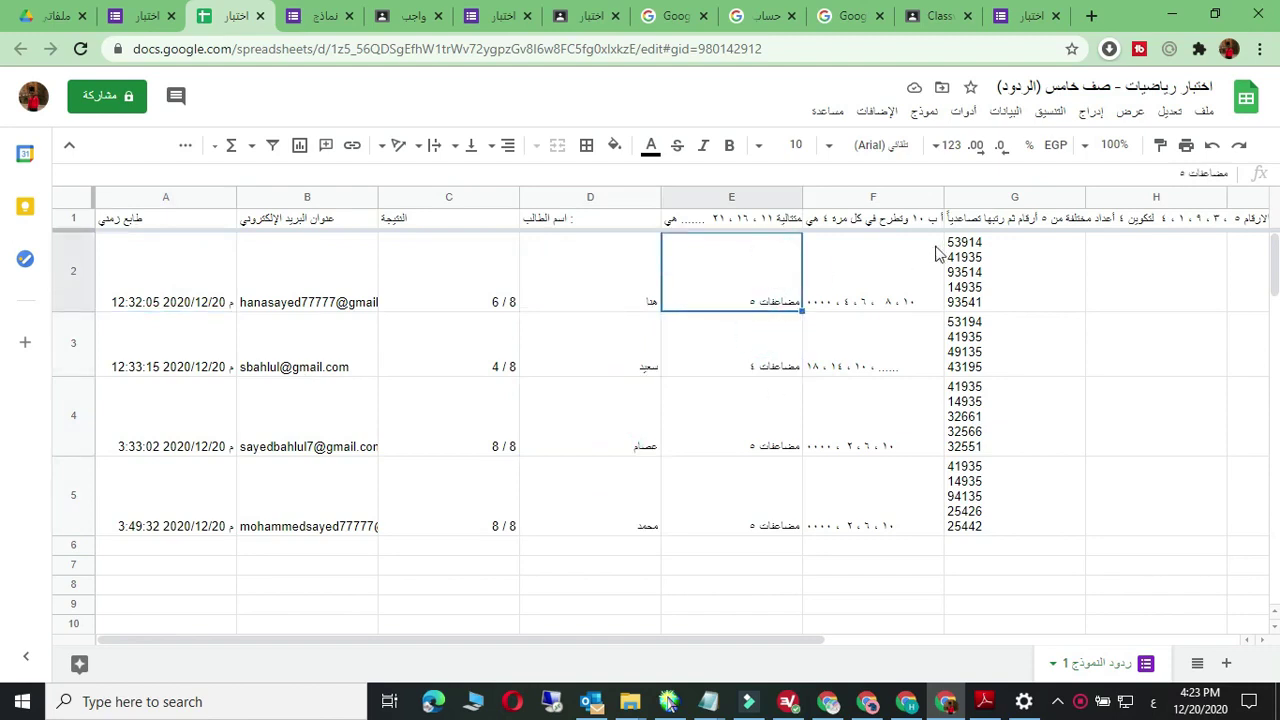
left_click(905, 255)
left_click(978, 260)
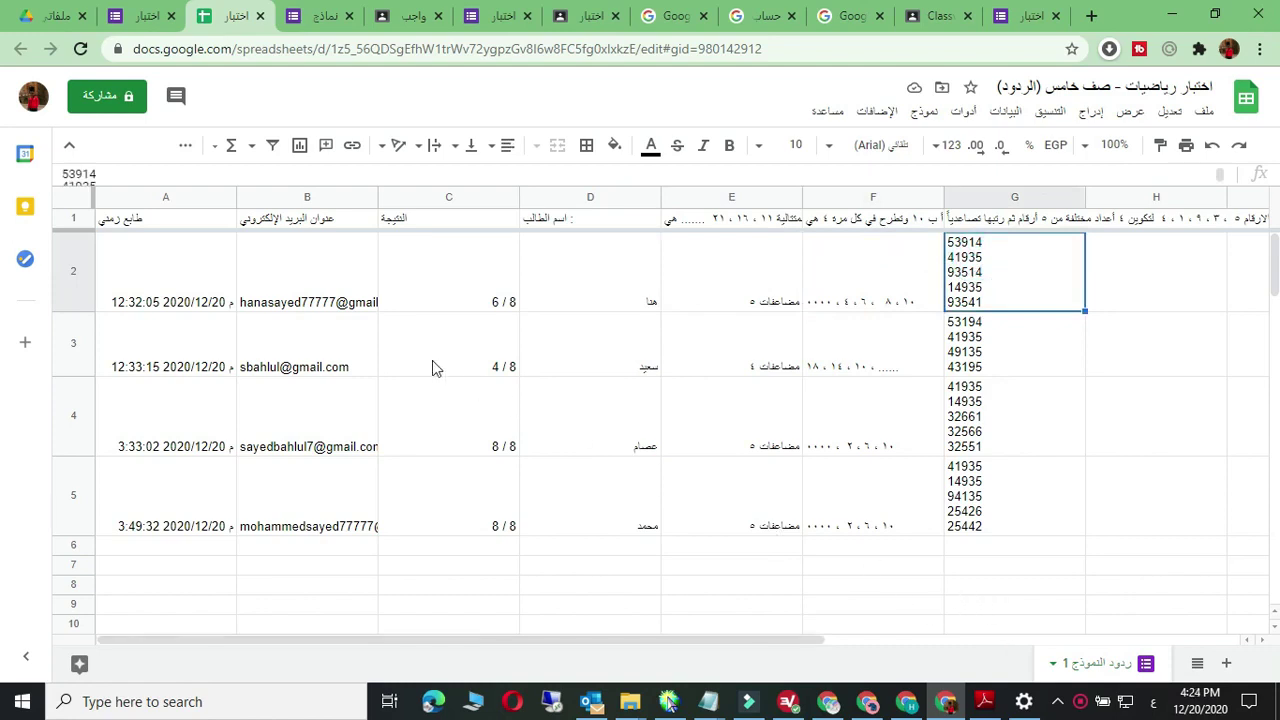
left_click_drag(147, 273, 955, 500)
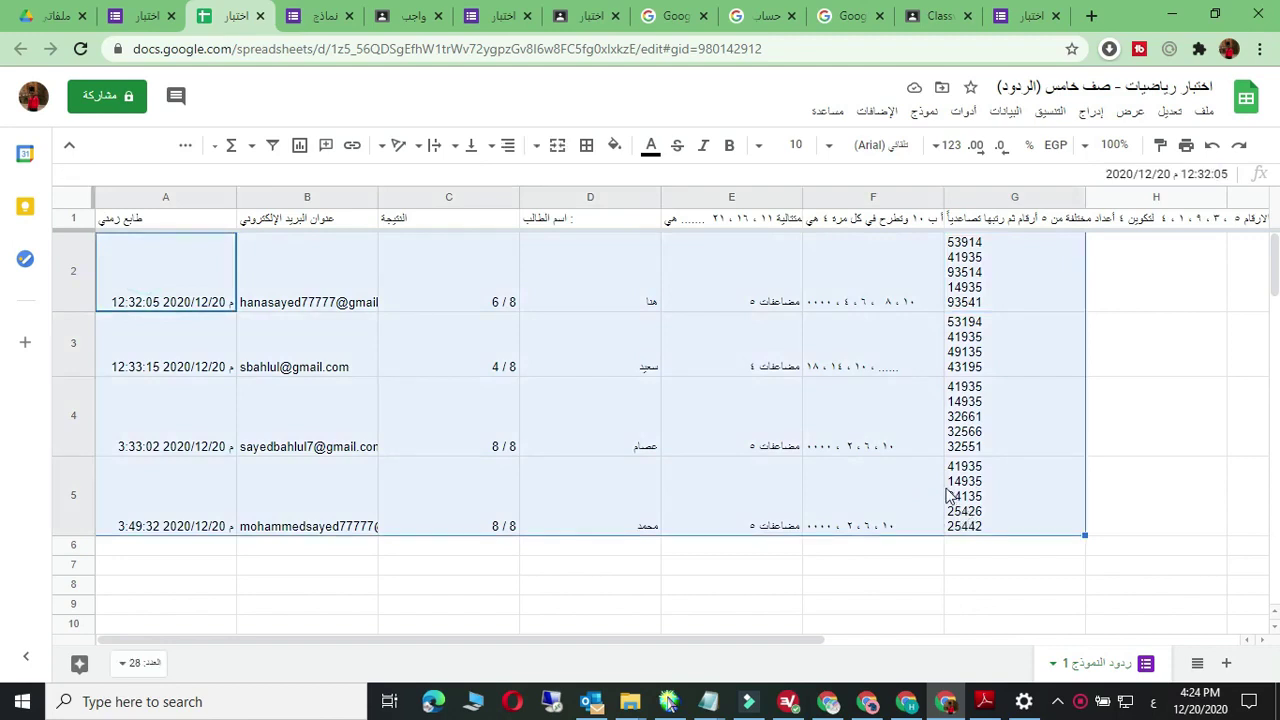